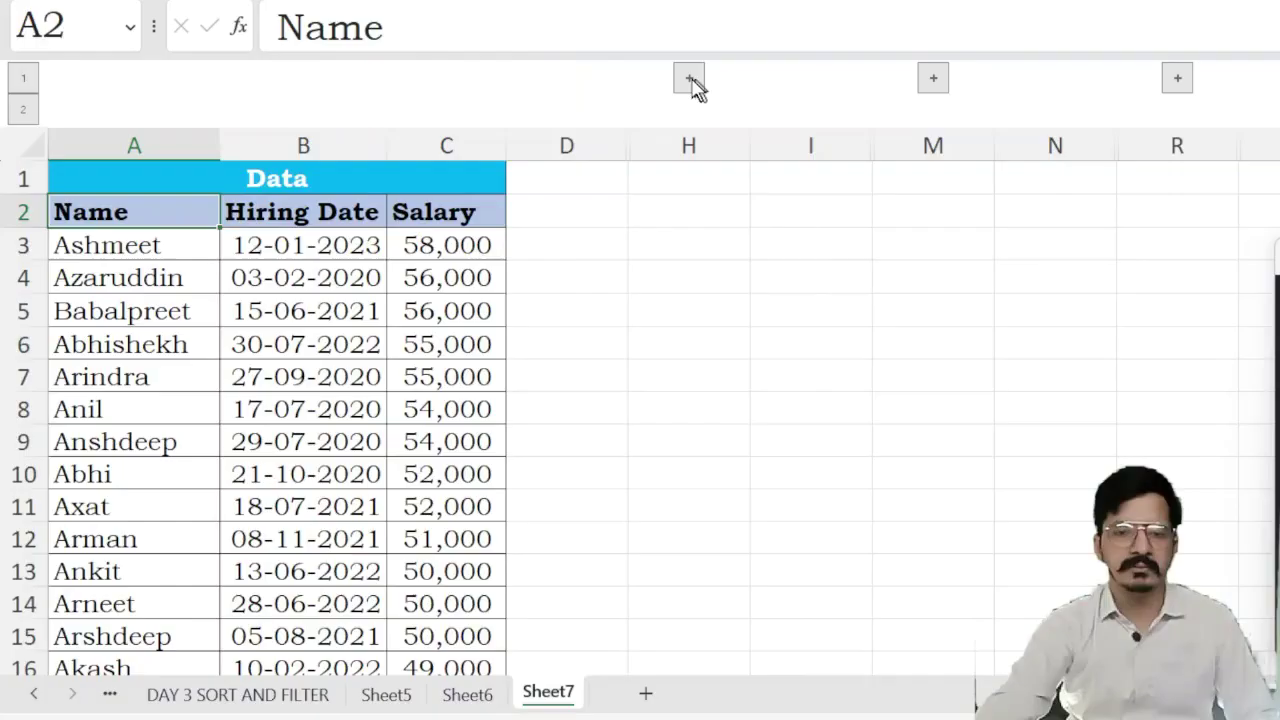
- Expand the grouped columns that hold the Example 1 table
{"action": "left_click", "coordinate": [690, 80]}
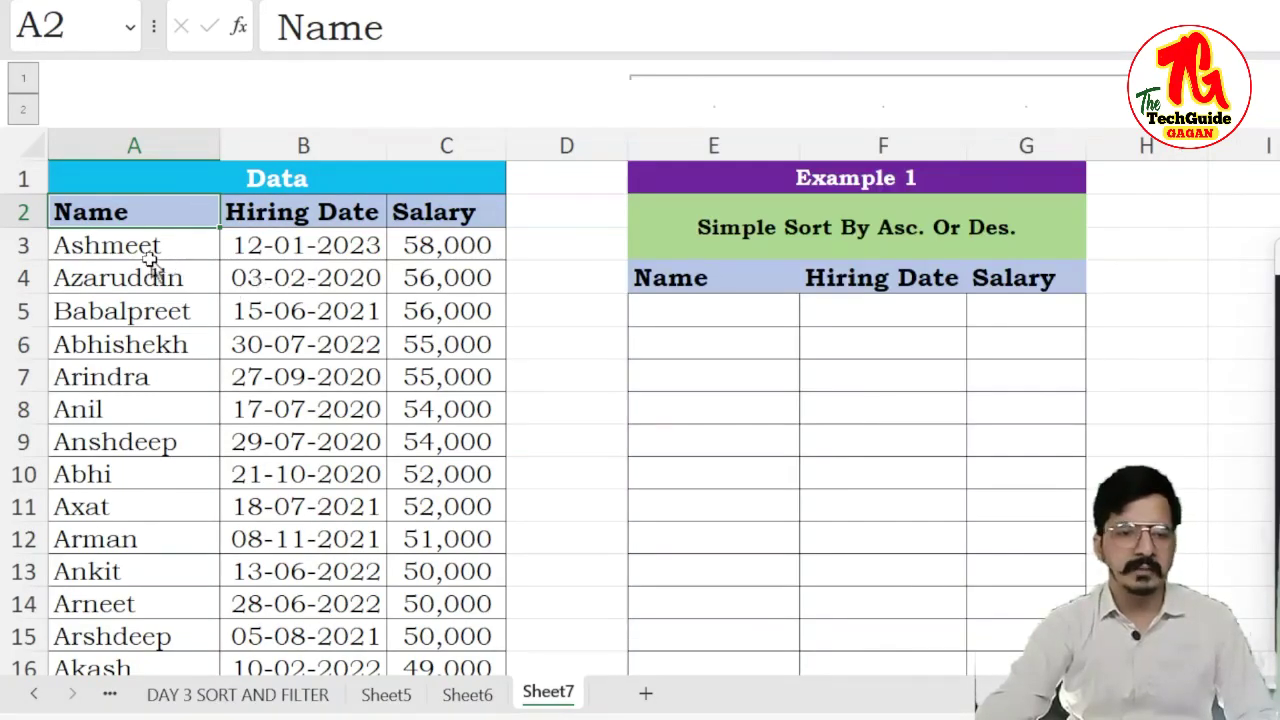
{"action": "left_click_drag", "start_coordinate": [100, 228], "coordinate": [346, 586]}
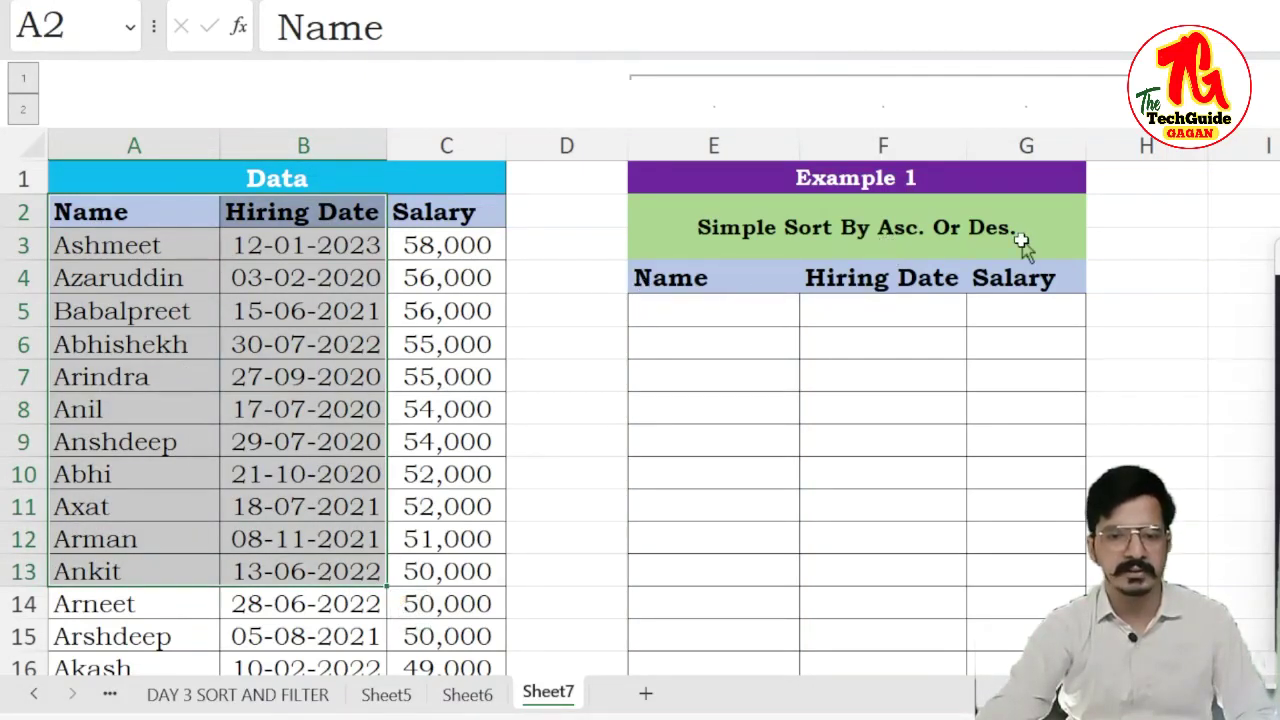
- Name the data rows A3:C55, without the headers, as the range "data"
{"action": "left_click", "coordinate": [150, 283]}
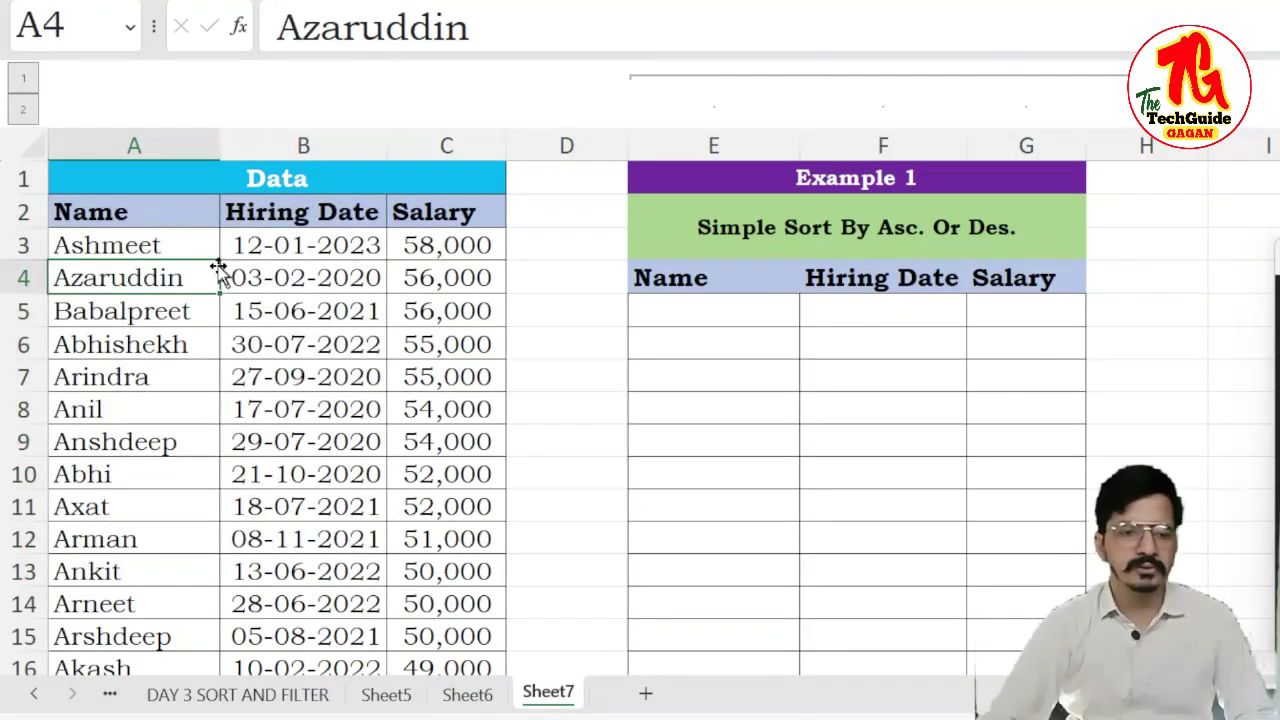
{"action": "key", "text": "Up"}
{"action": "key", "text": "ctrl+shift+Down"}
{"action": "key", "text": "ctrl+shift+Right"}
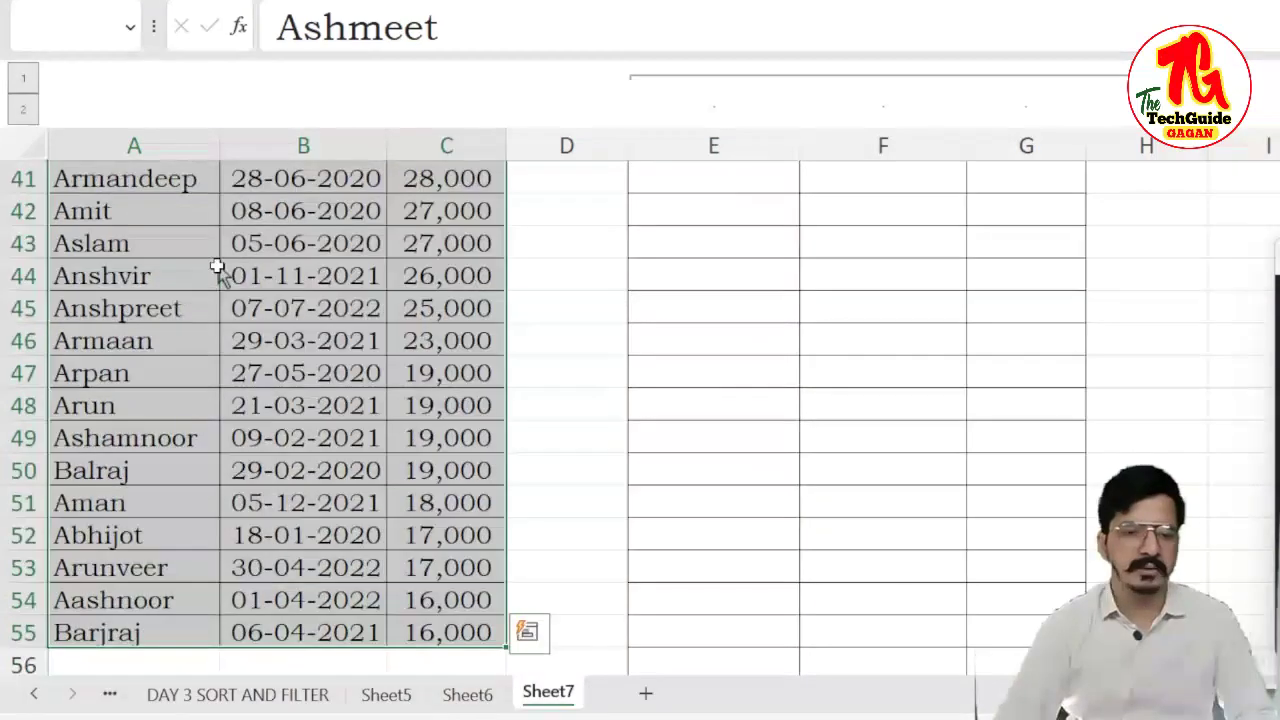
{"action": "left_click", "coordinate": [66, 40]}
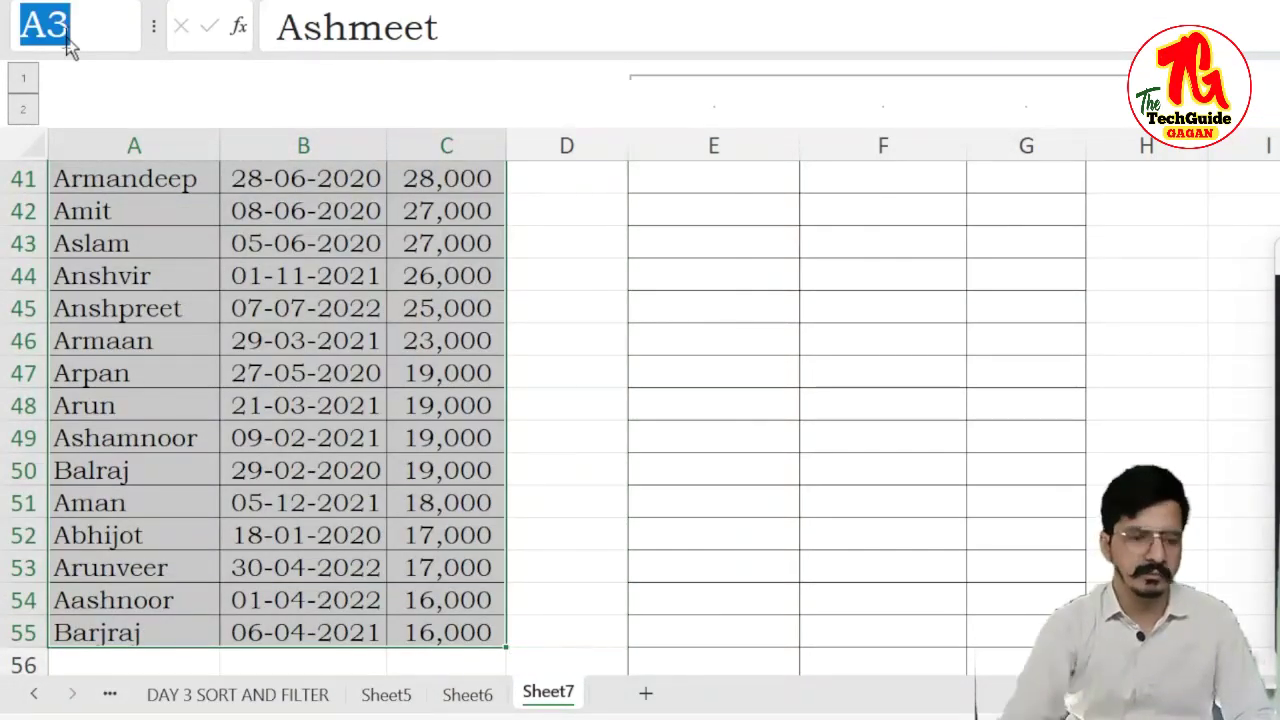
{"action": "type", "text": "data"}
{"action": "key", "text": "Return"}
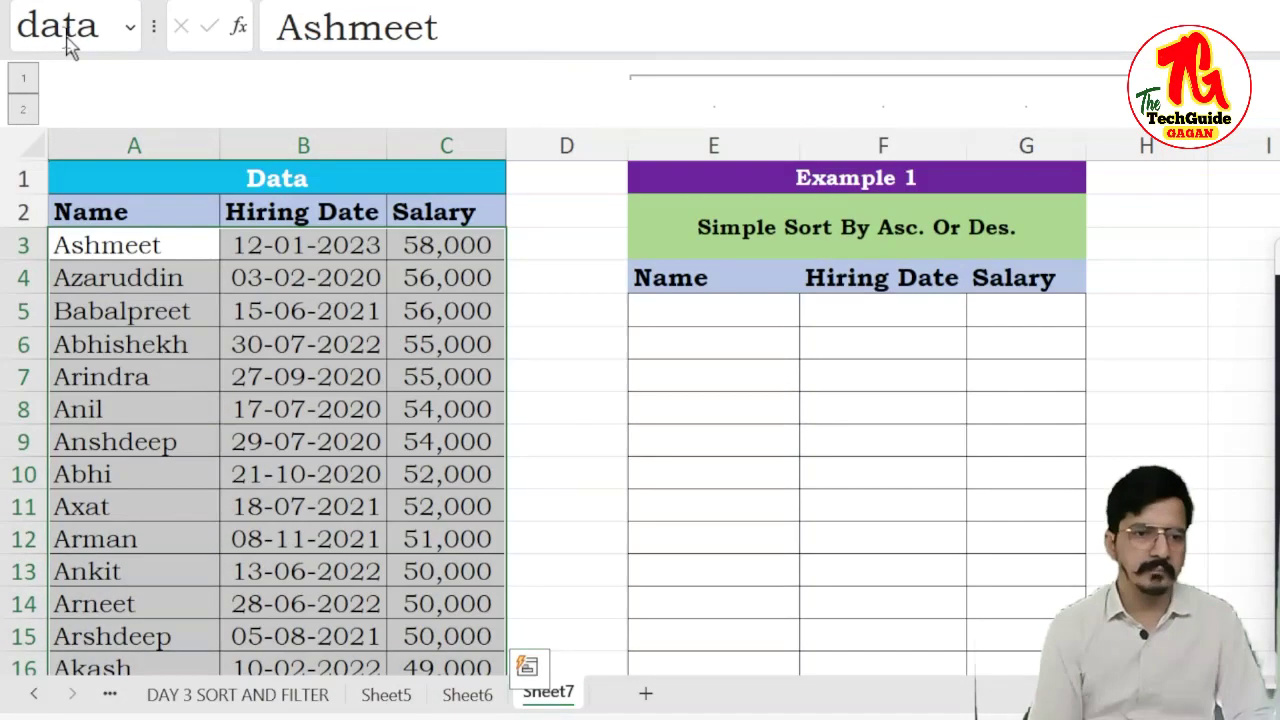
- Start a SORT formula in cell E5 of Example 1 with the named range data as the array
{"action": "key", "text": "Up"}
{"action": "key", "text": "Right"}
{"action": "key", "text": "Right"}
{"action": "key", "text": "Right"}
{"action": "key", "text": "Right"}
{"action": "key", "text": "Right"}
{"action": "key", "text": "Right"}
{"action": "key", "text": "Down"}
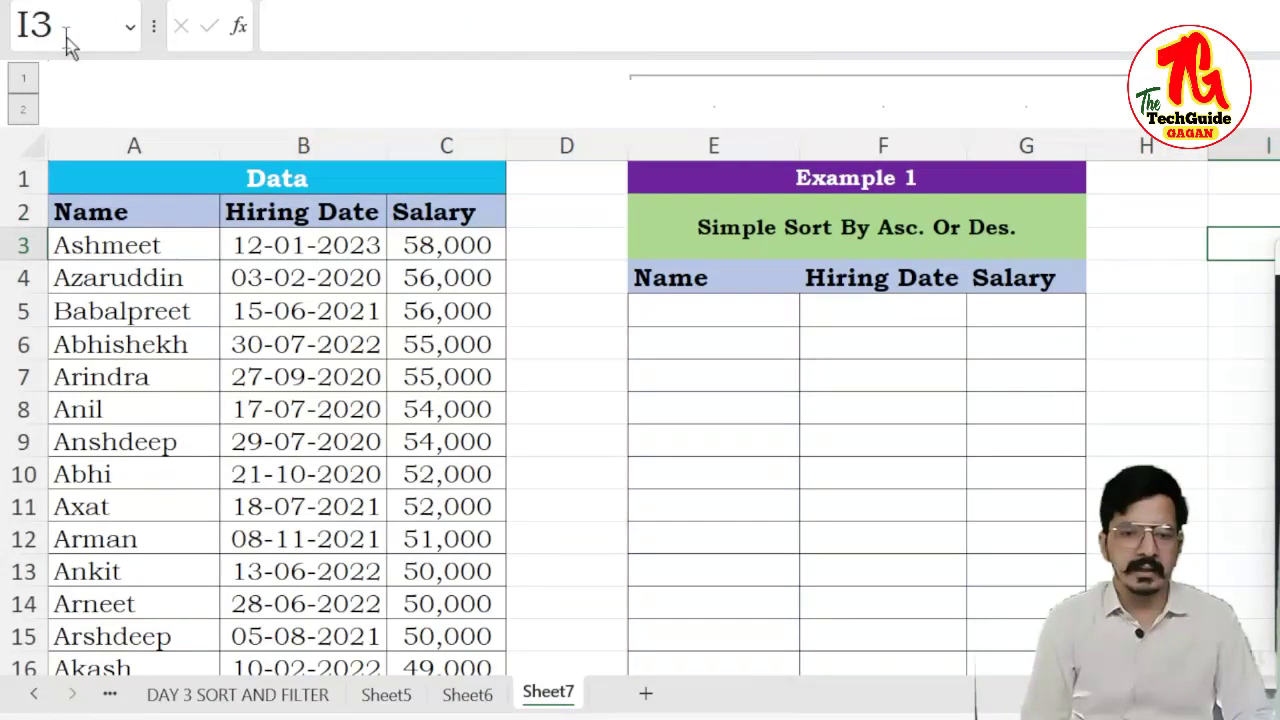
{"action": "key", "text": "Down"}
{"action": "key", "text": "Left"}
{"action": "key", "text": "Down"}
{"action": "key", "text": "Left"}
{"action": "key", "text": "Left"}
{"action": "key", "text": "Left"}
{"action": "key", "text": "Left"}
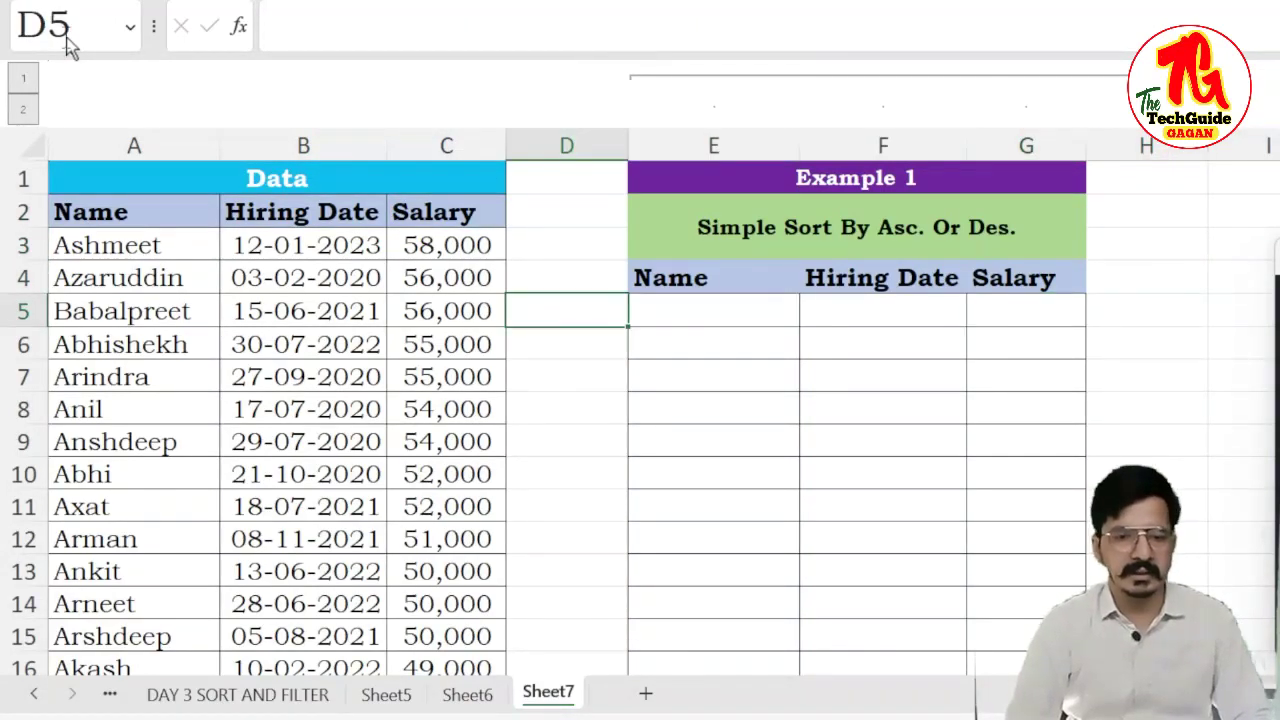
{"action": "key", "text": "Right"}
{"action": "type", "text": "=sor"}
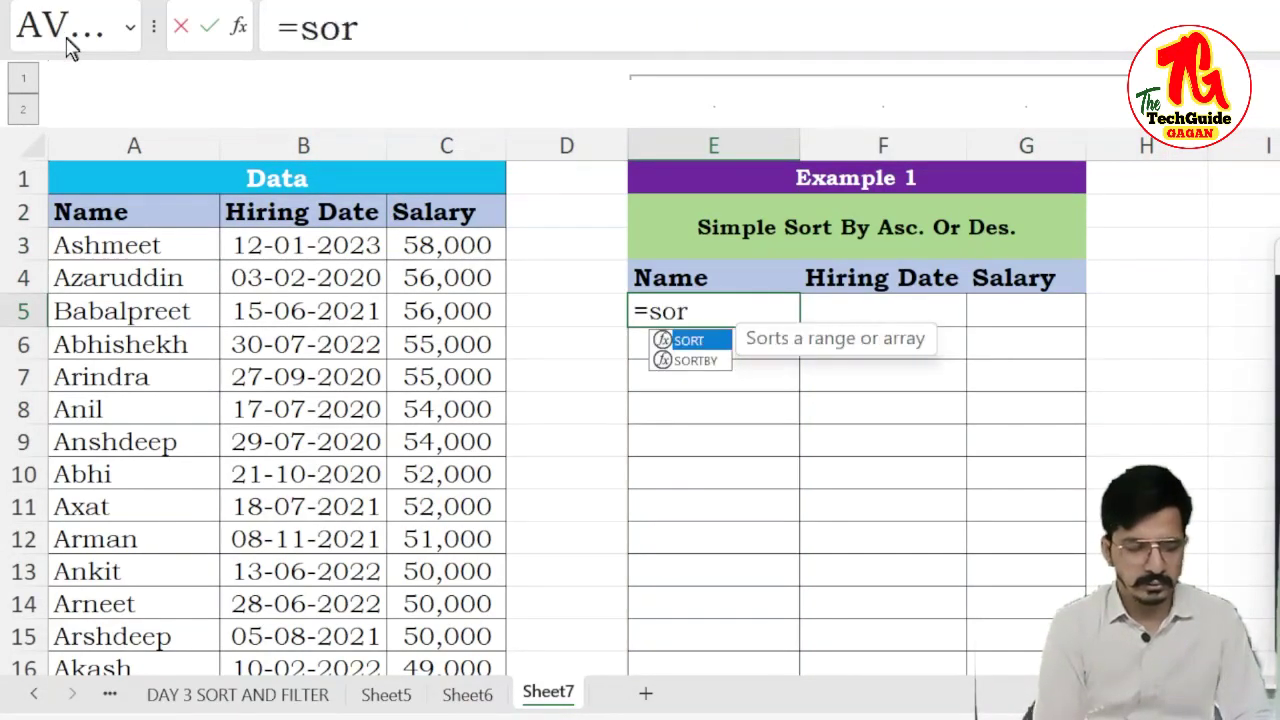
{"action": "key", "text": "Tab"}
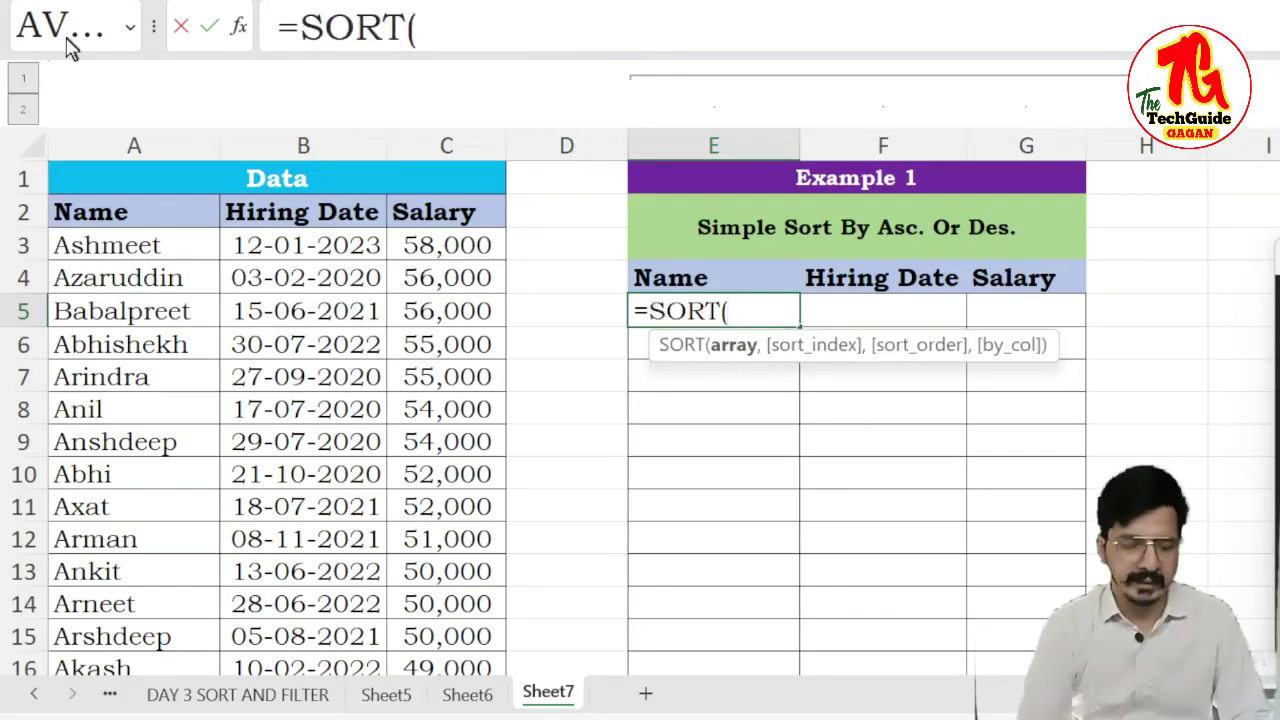
{"action": "type", "text": "da"}
{"action": "key", "text": "Tab"}
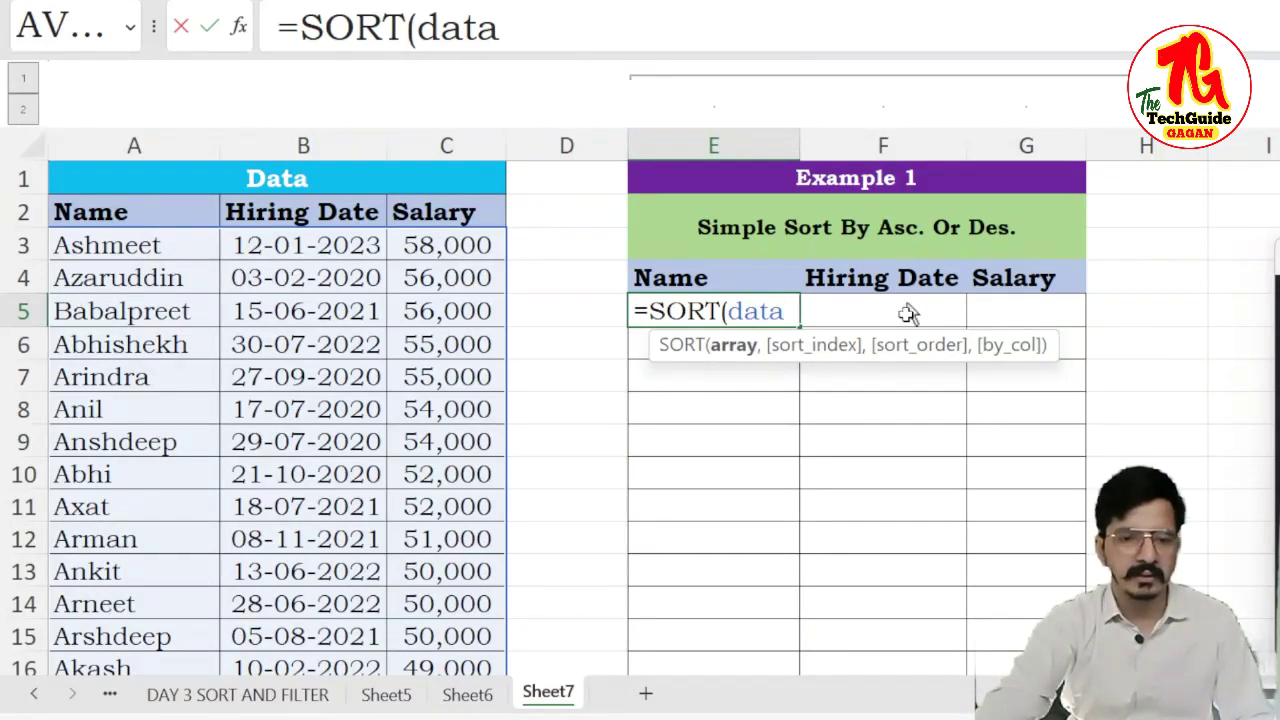
- Complete the SORT formula in E5 with sort index 1, ascending order 1 and FALSE to sort by row
{"action": "type", "text": ",1"}
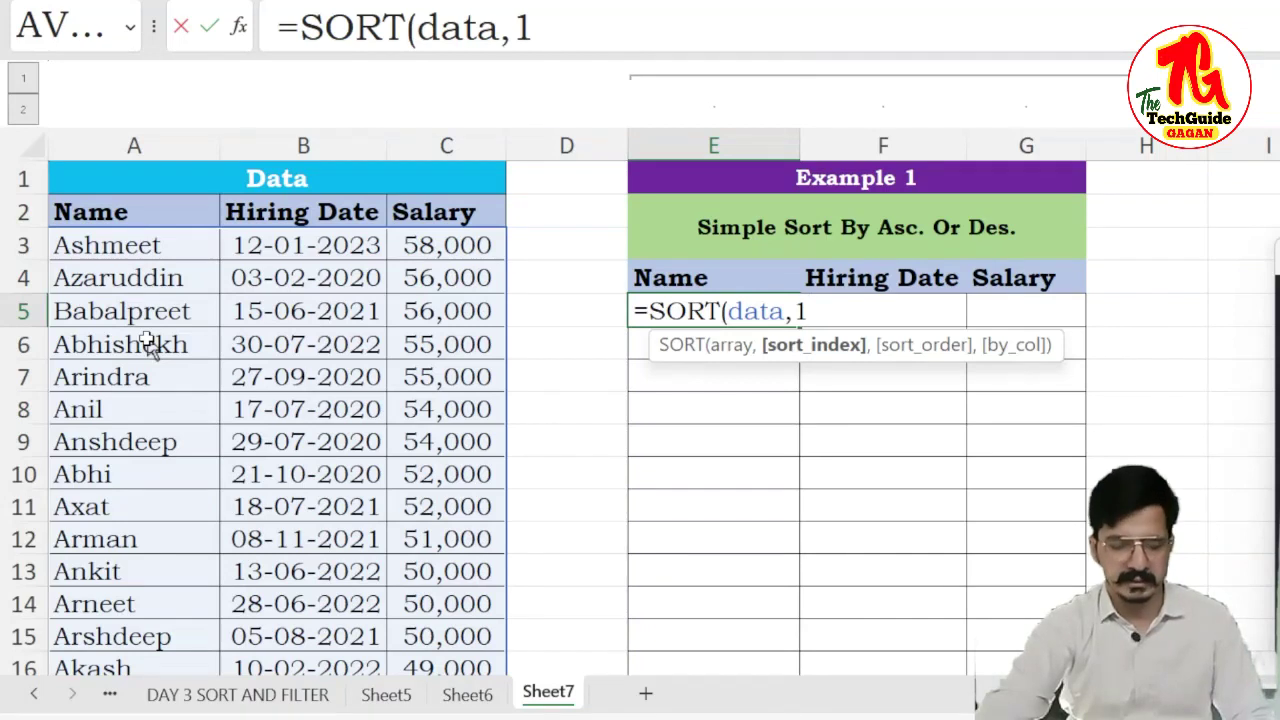
{"action": "type", "text": ","}
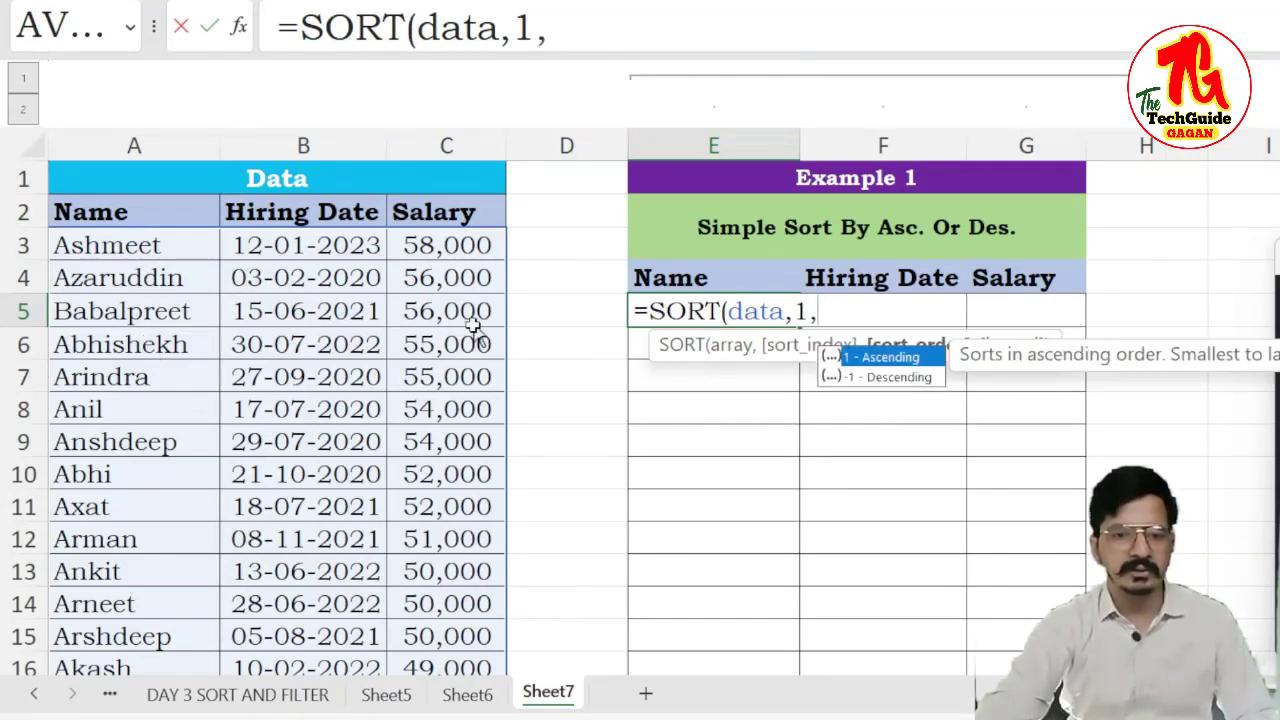
{"action": "left_click", "coordinate": [596, 34]}
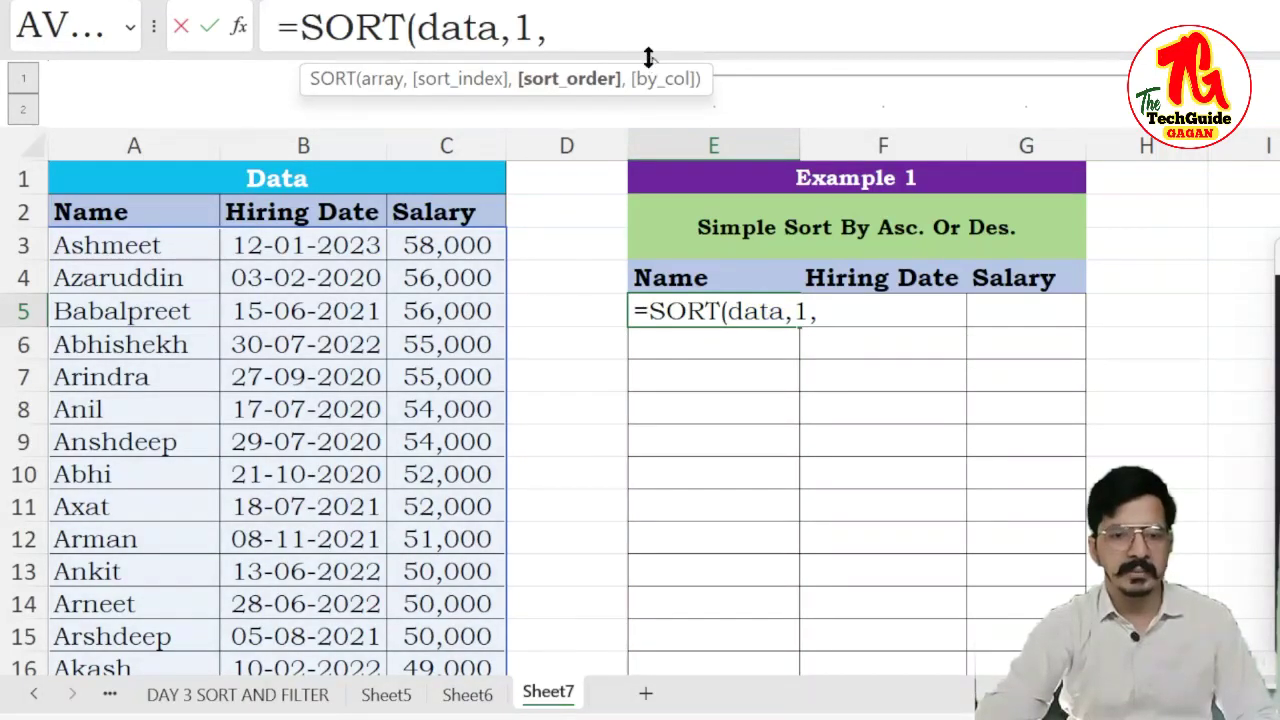
{"action": "type", "text": "1"}
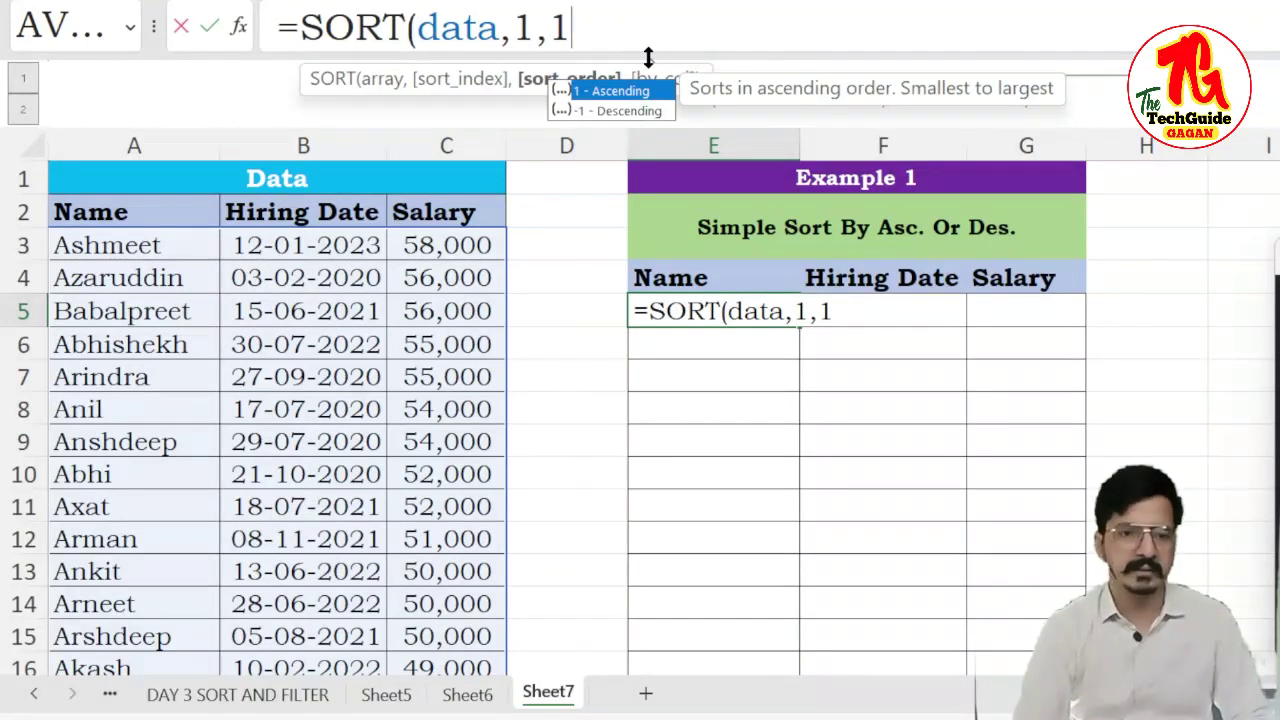
{"action": "type", "text": ","}
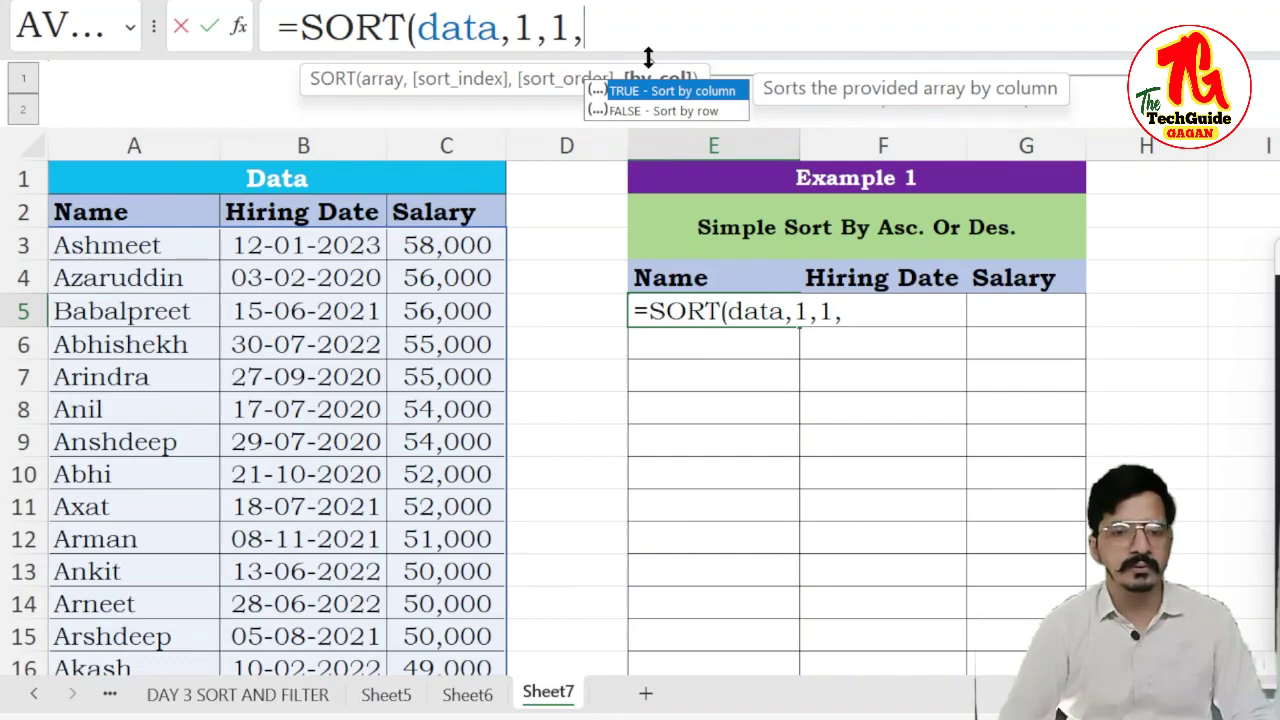
{"action": "key", "text": "Down"}
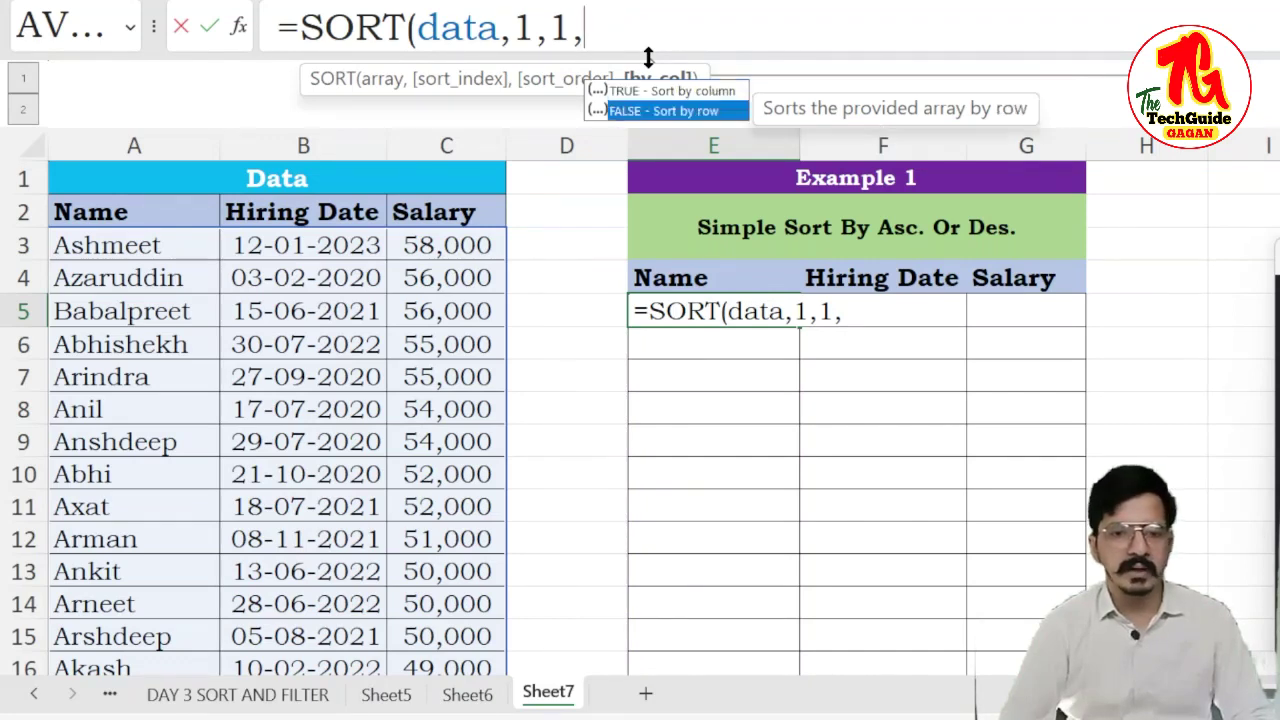
{"action": "key", "text": "Tab"}
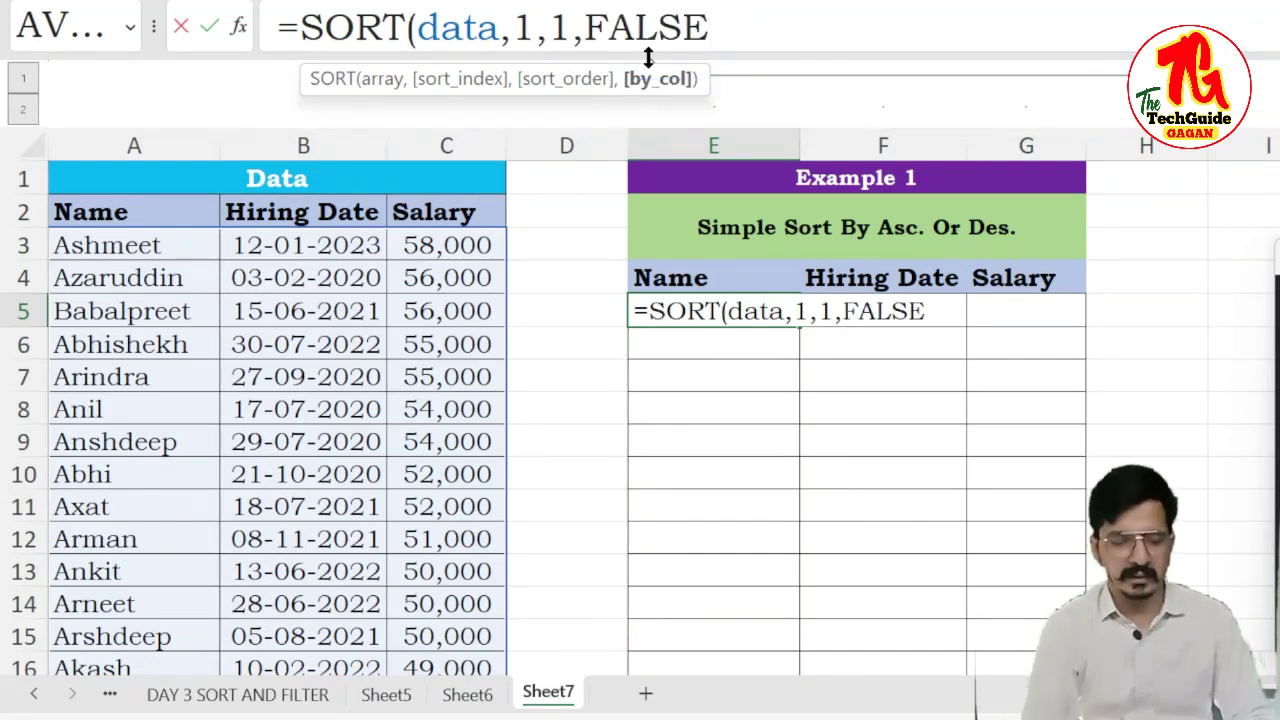
{"action": "type", "text": ")"}
{"action": "key", "text": "Return"}
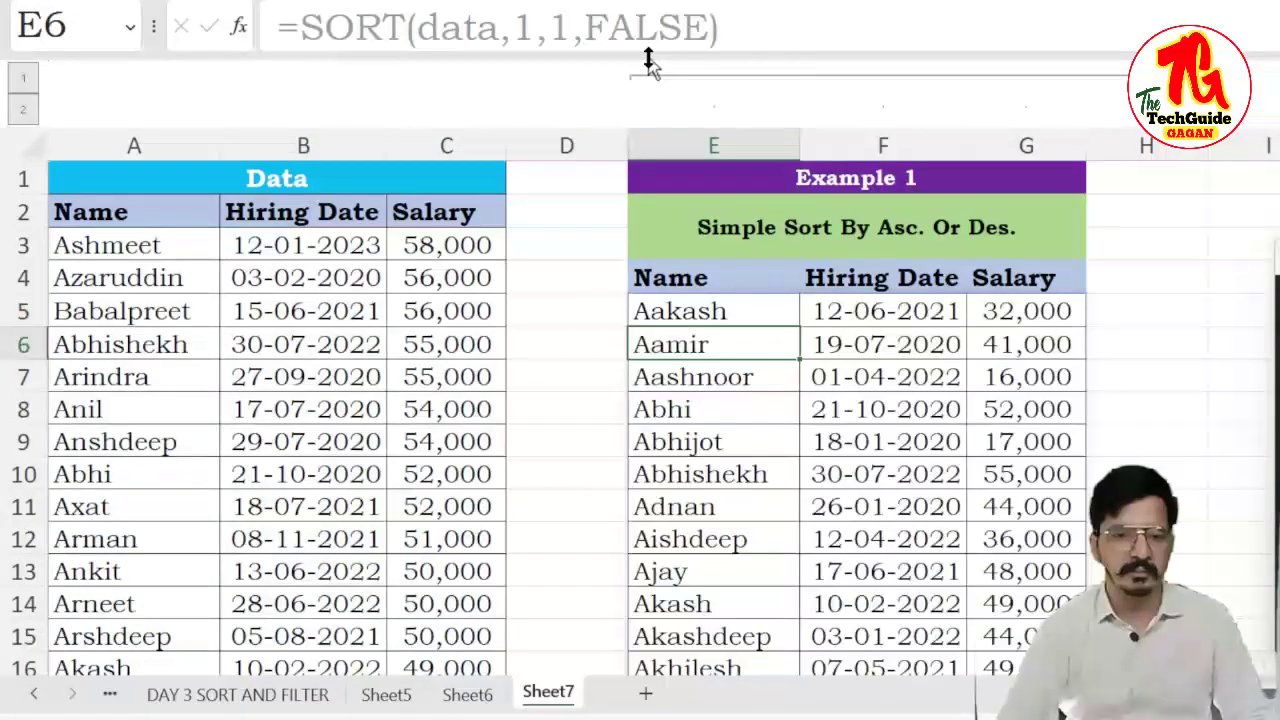
{"action": "left_click_drag", "start_coordinate": [114, 255], "coordinate": [495, 572]}
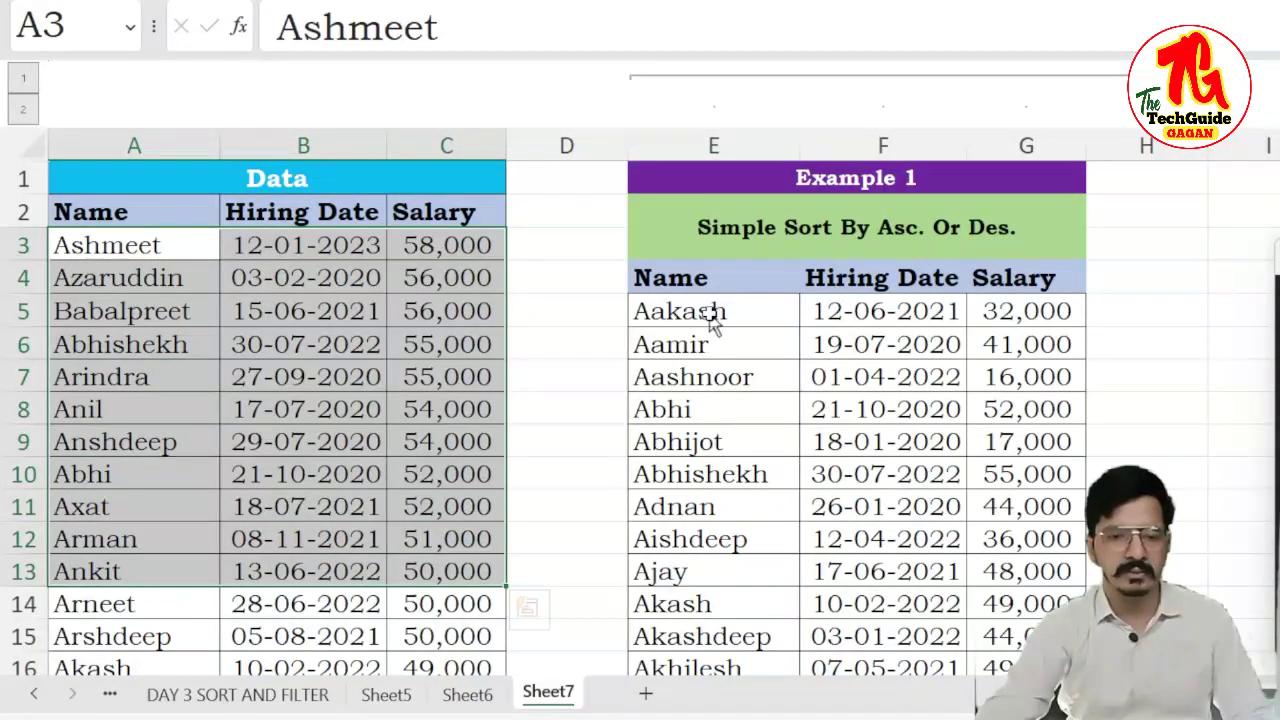
{"action": "left_click_drag", "start_coordinate": [711, 314], "coordinate": [758, 524]}
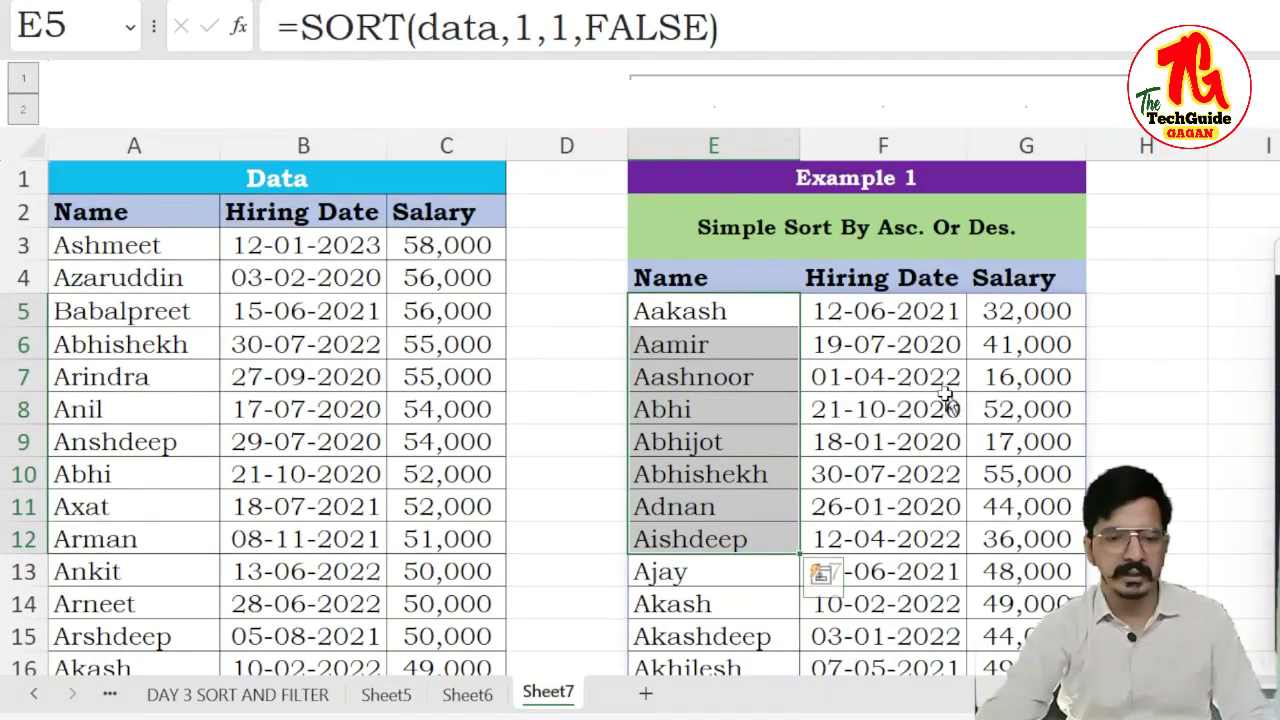
{"action": "left_click", "coordinate": [703, 343]}
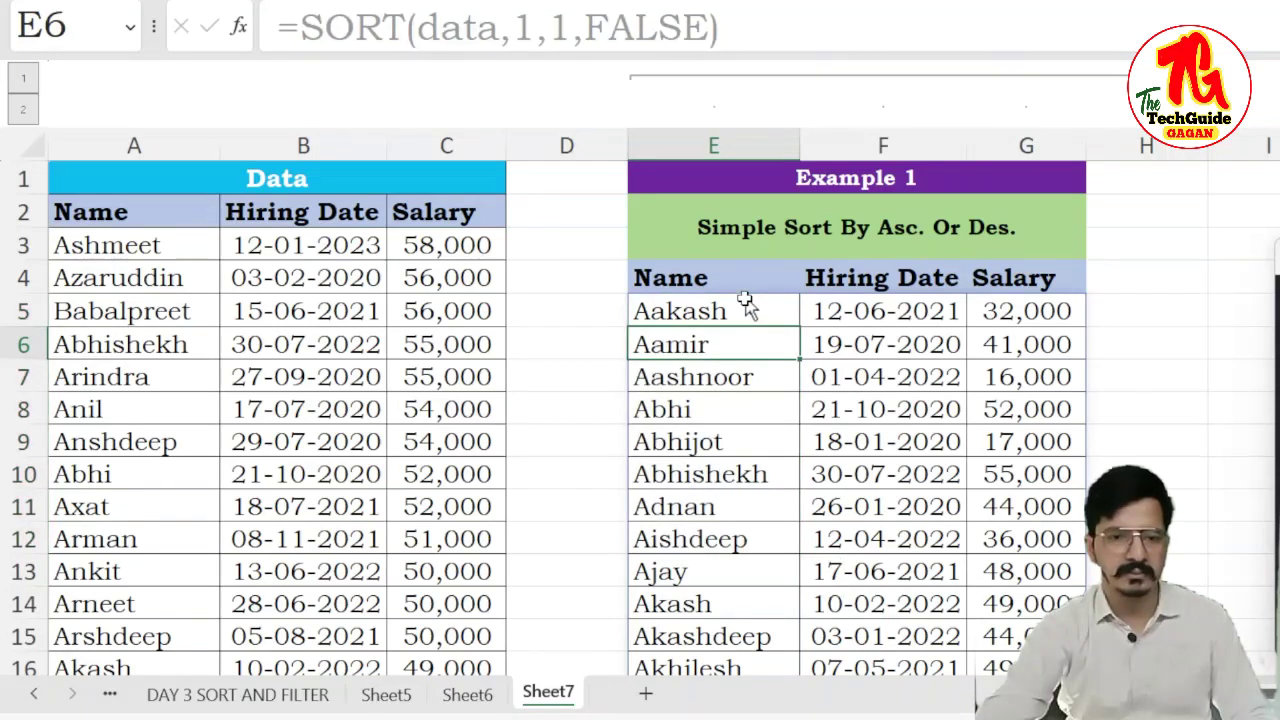
- Change the sort index in E5's SORT formula to 3 so the table sorts by salary
{"action": "left_click", "coordinate": [733, 314]}
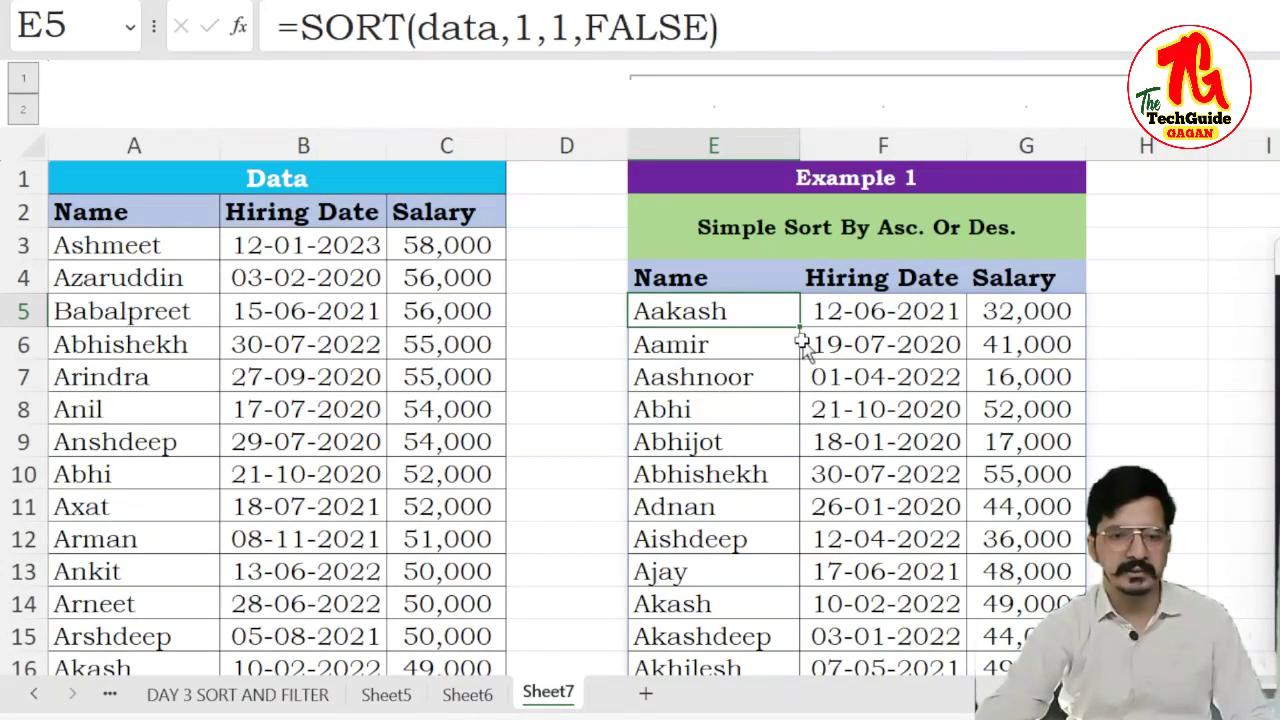
{"action": "double_click", "coordinate": [748, 314]}
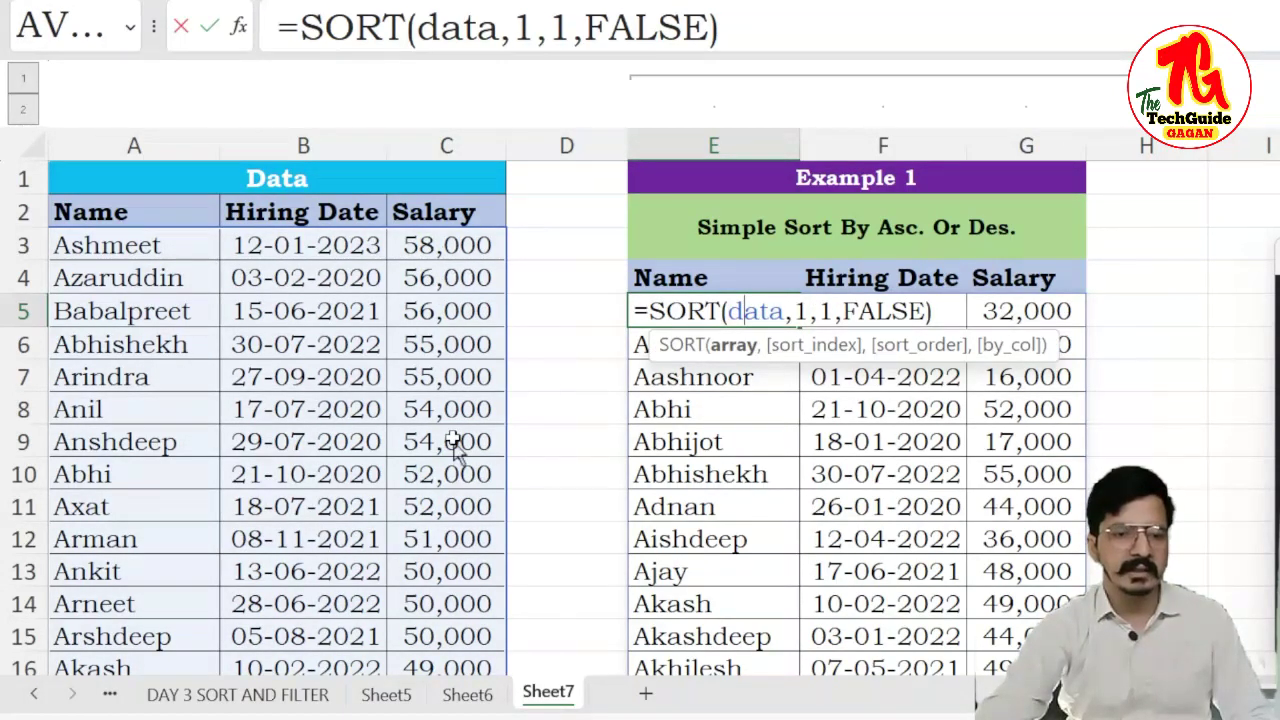
{"action": "left_click", "coordinate": [531, 27]}
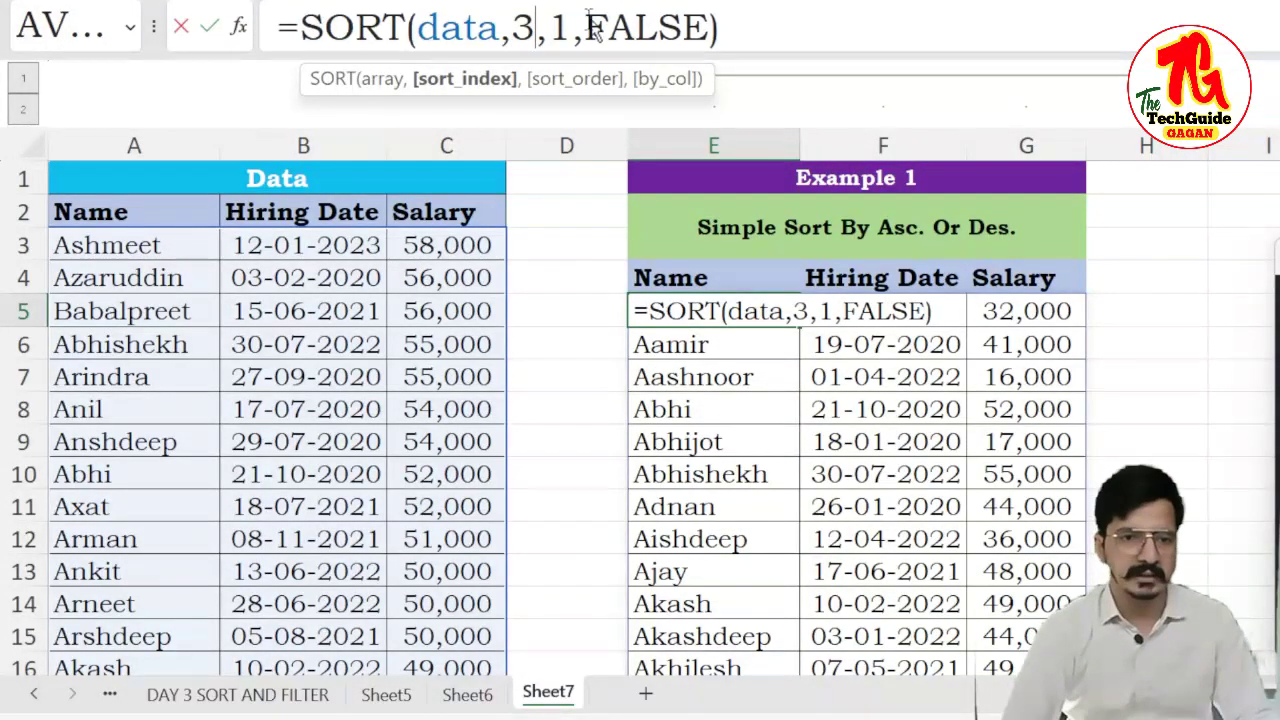
{"action": "key", "text": "Return"}
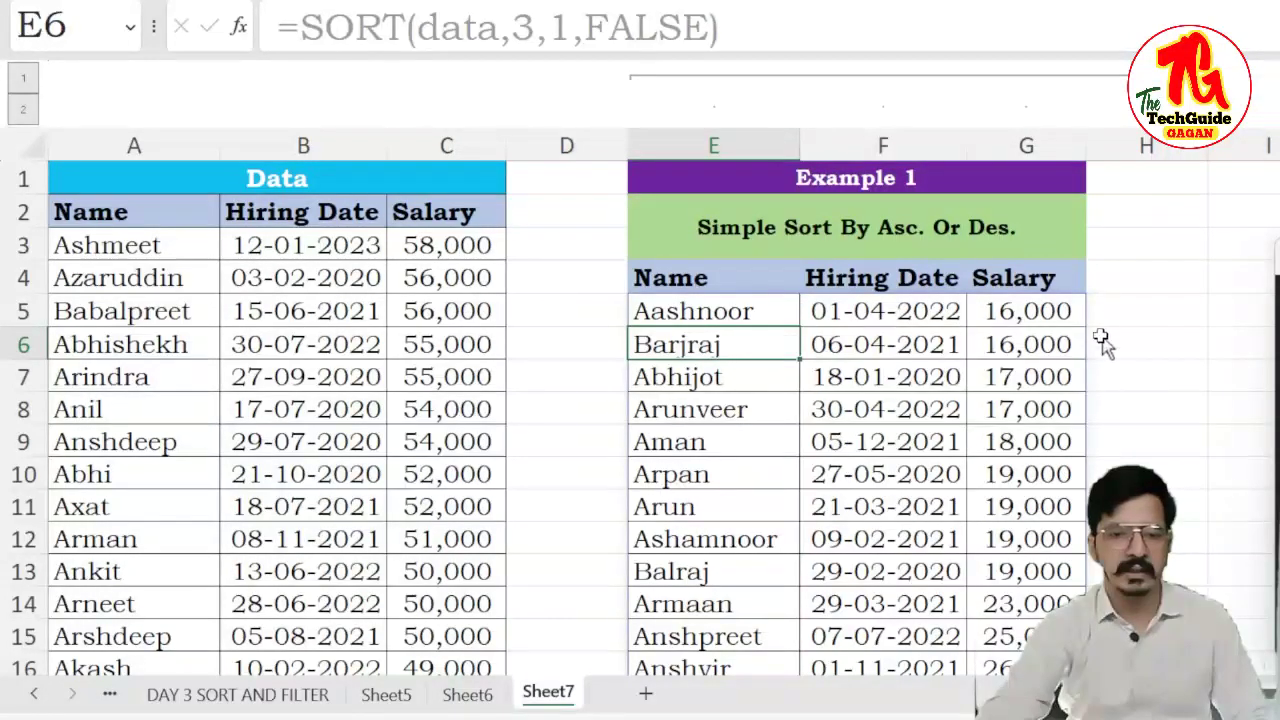
- Collapse the Example 1 column group and expand the Example 2 columns J to L
{"action": "left_click_drag", "start_coordinate": [1055, 290], "coordinate": [1070, 553]}
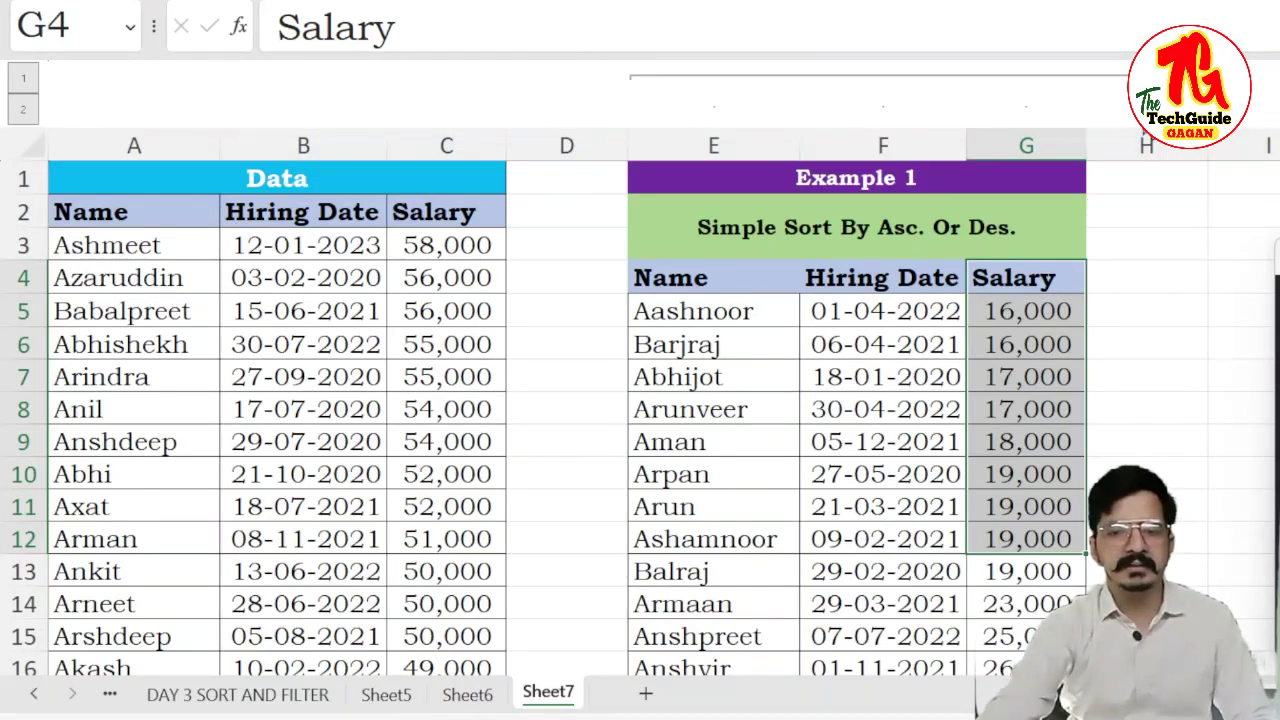
{"action": "key", "text": "alt+a+h"}
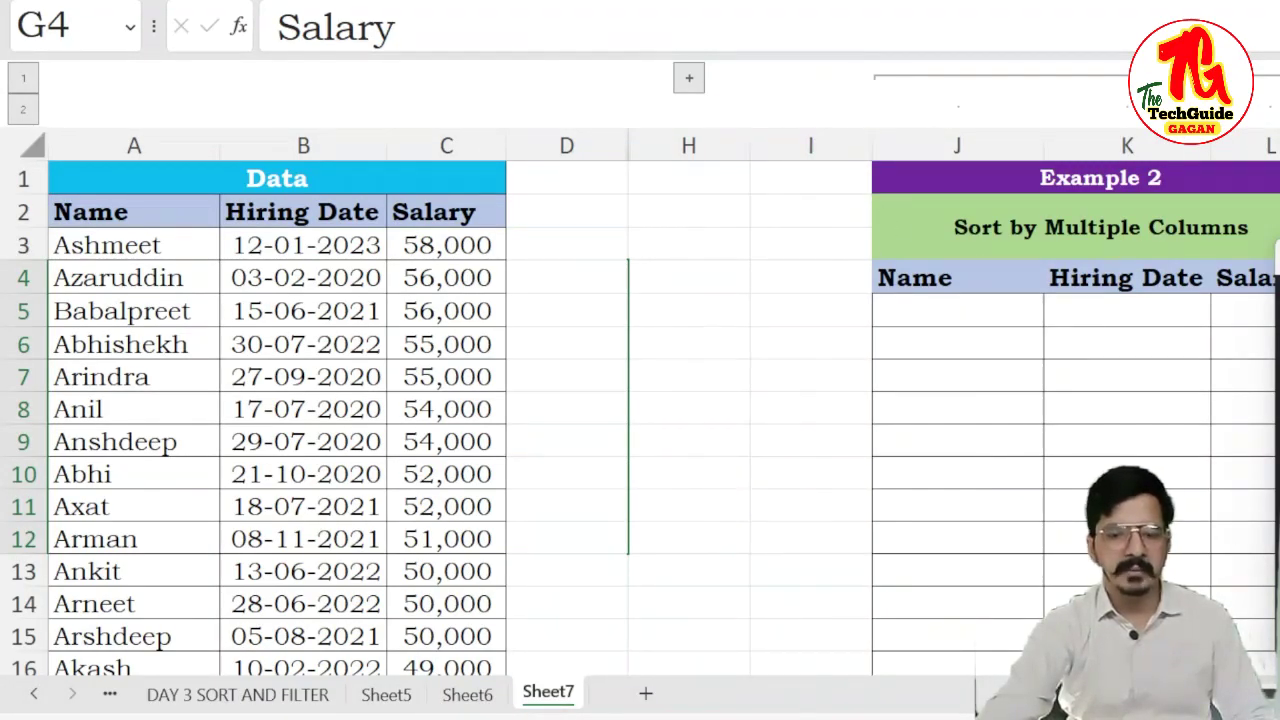
{"action": "scroll", "coordinate": [937, 449], "scroll_direction": "right", "scroll_amount": 2}
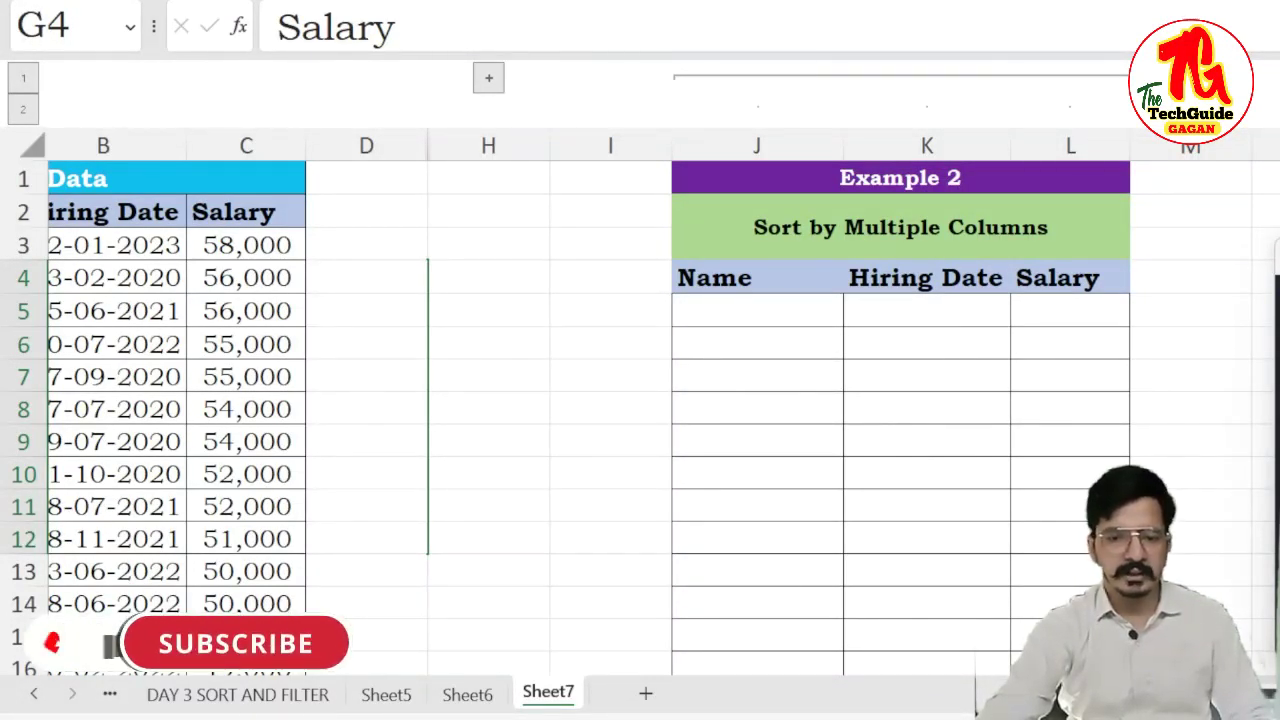
{"action": "scroll", "coordinate": [988, 318], "scroll_direction": "left", "scroll_amount": 2}
- Start a SORT formula in cell J5 of Example 2 with the named range data and sort index {3,1}
{"action": "left_click", "coordinate": [985, 318]}
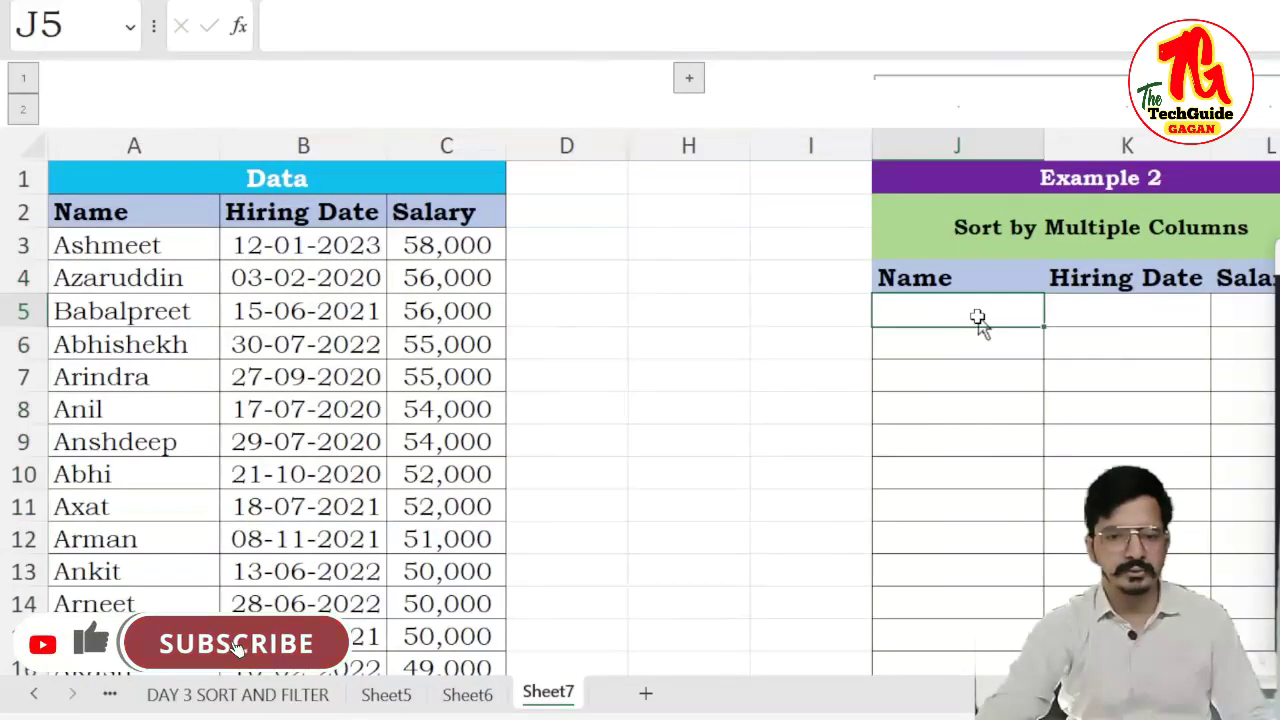
{"action": "type", "text": "=srt"}
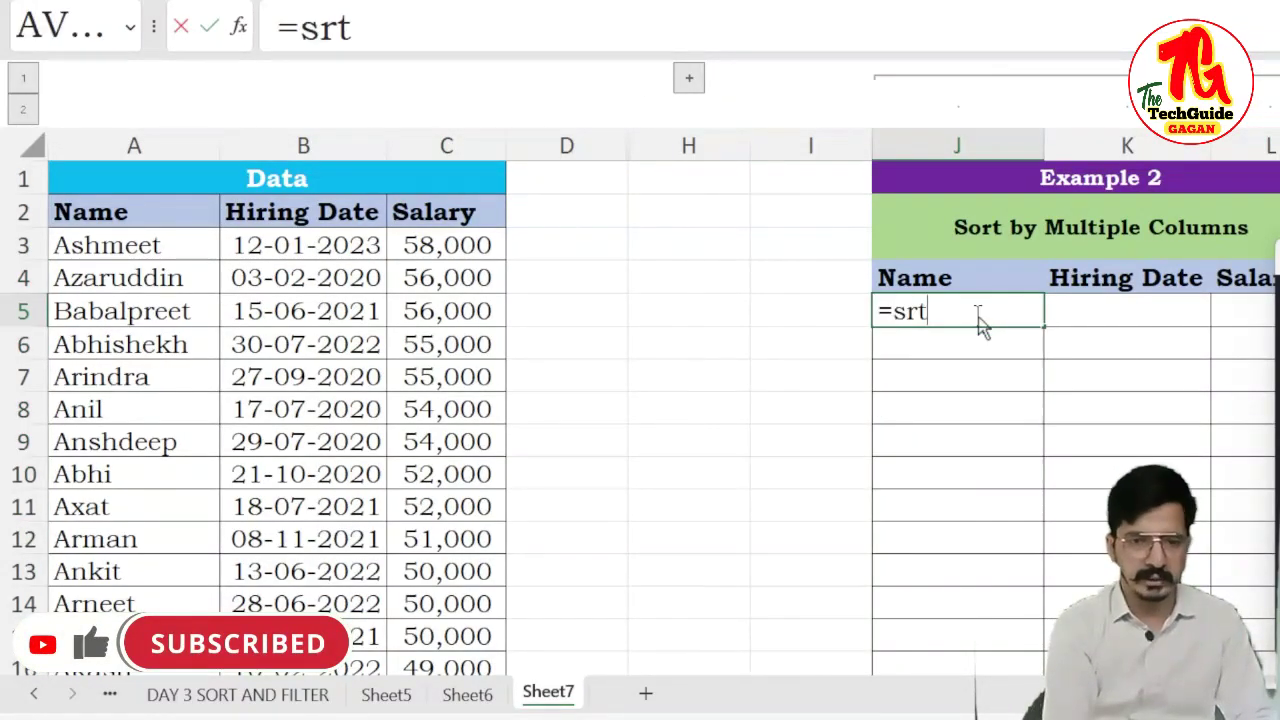
{"action": "key", "text": "BackSpace"}
{"action": "key", "text": "BackSpace"}
{"action": "type", "text": "o"}
{"action": "key", "text": "Tab"}
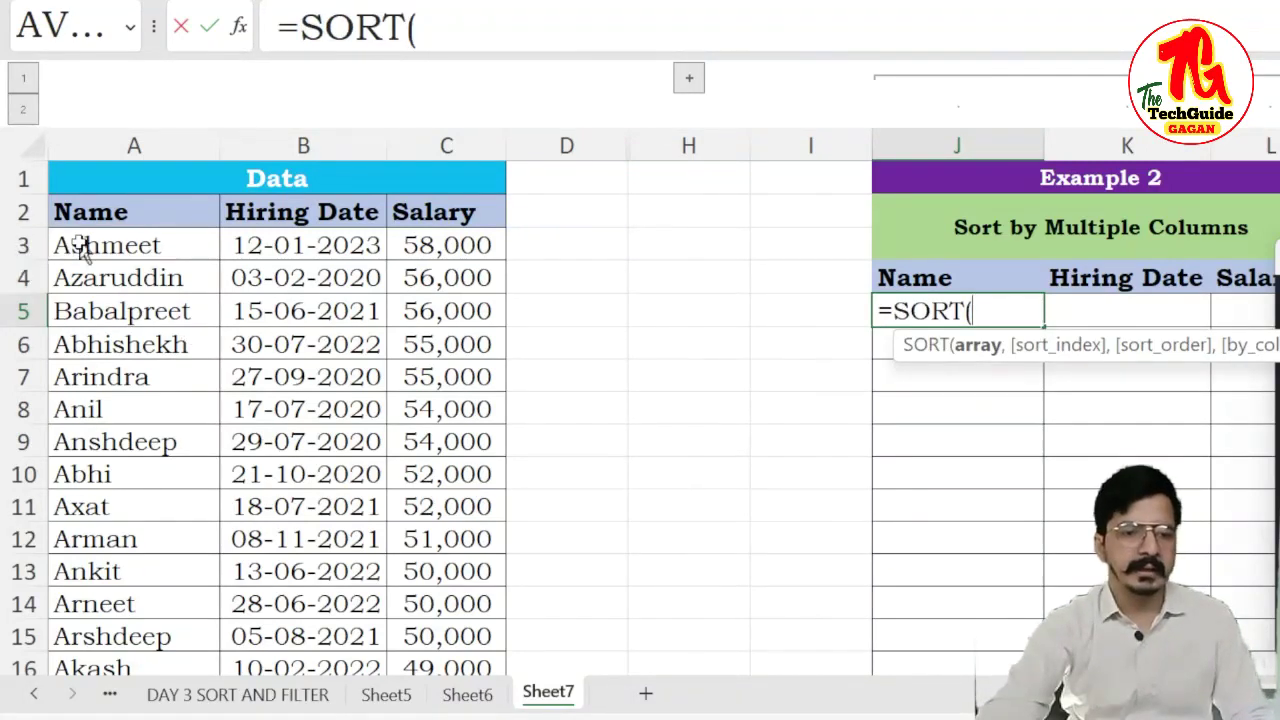
{"action": "type", "text": "da"}
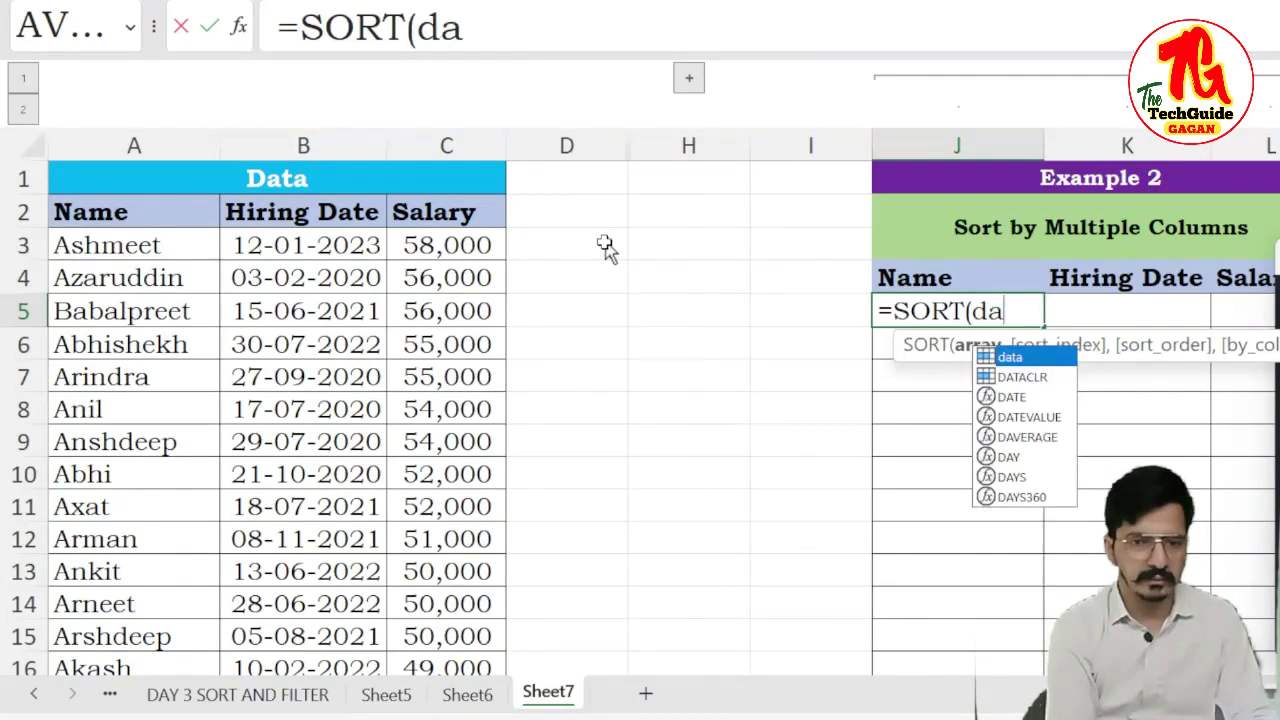
{"action": "type", "text": "ta,{3,1"}
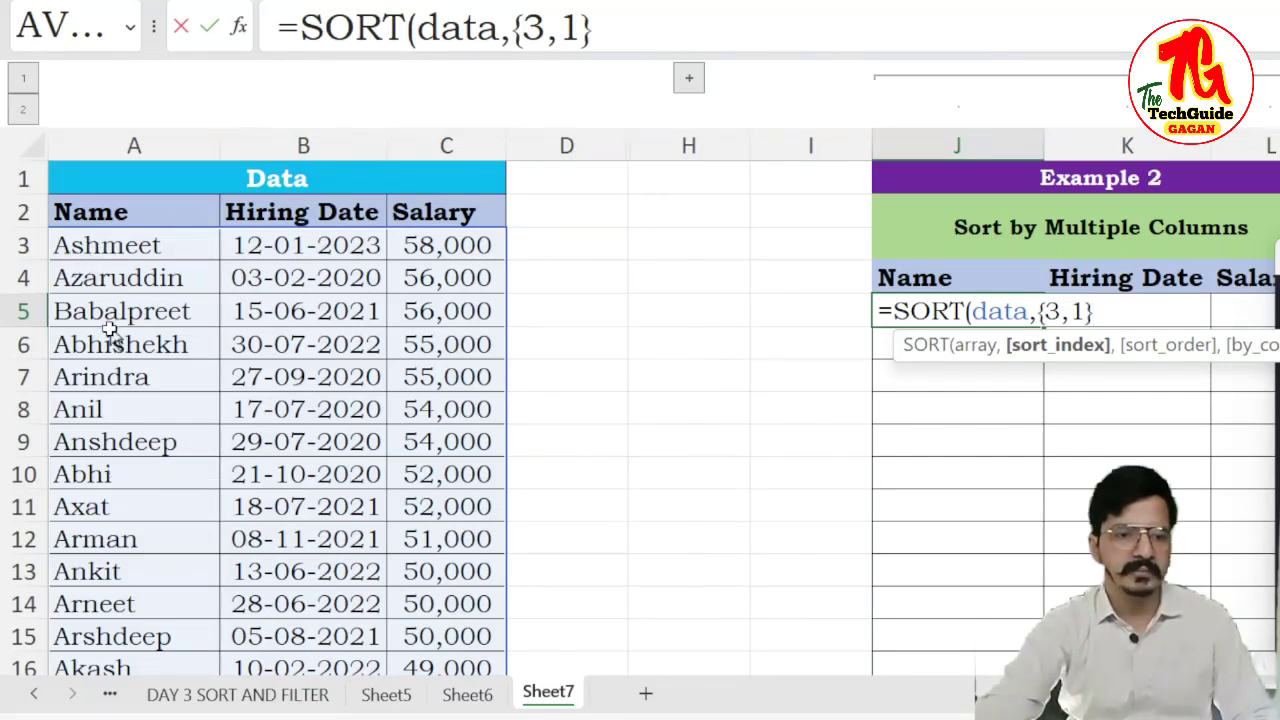
- Complete the SORT formula in J5 with sort order {-1,1} and FALSE to sort by row
{"action": "type", "text": ","}
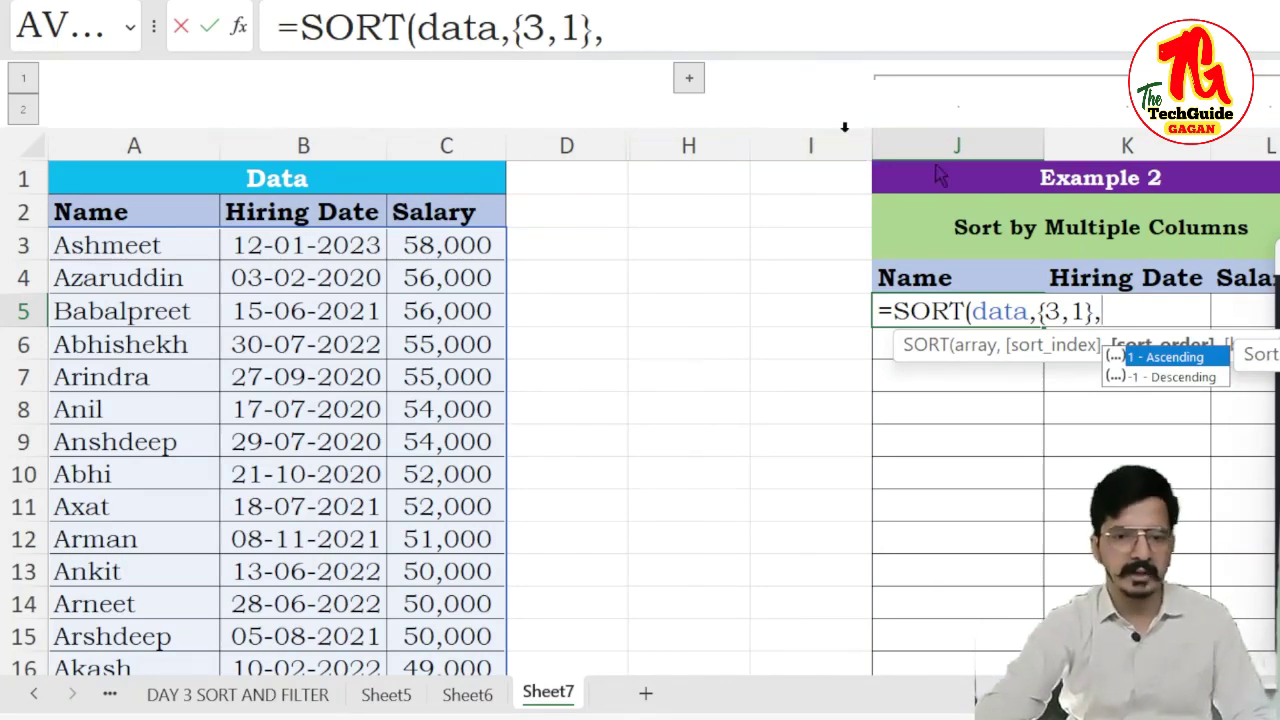
{"action": "left_click", "coordinate": [677, 42]}
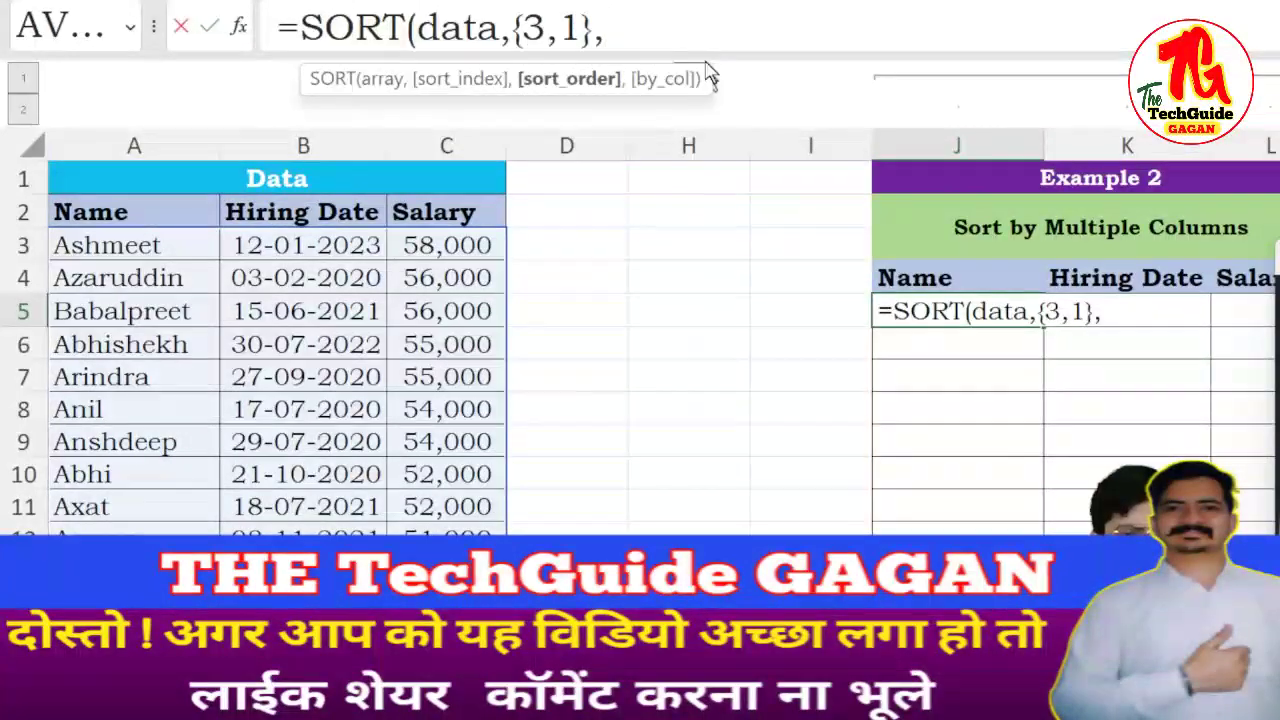
{"action": "type", "text": "{-1,1"}
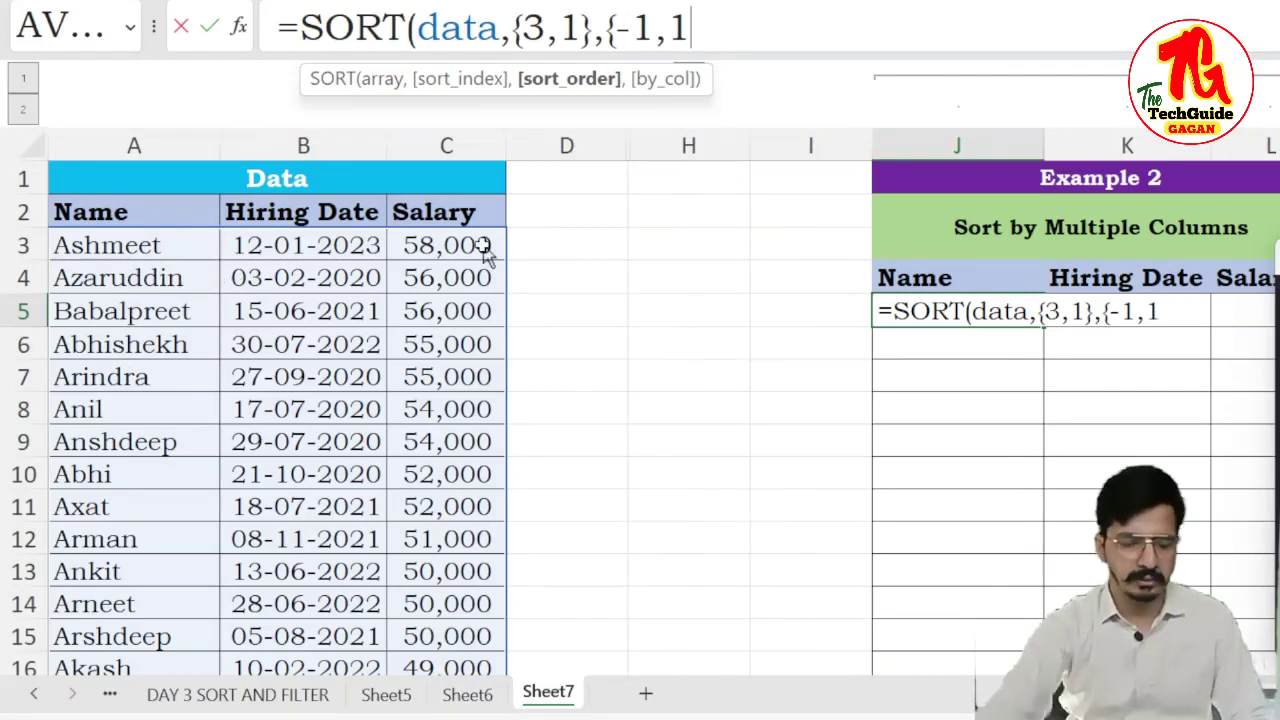
{"action": "type", "text": "}"}
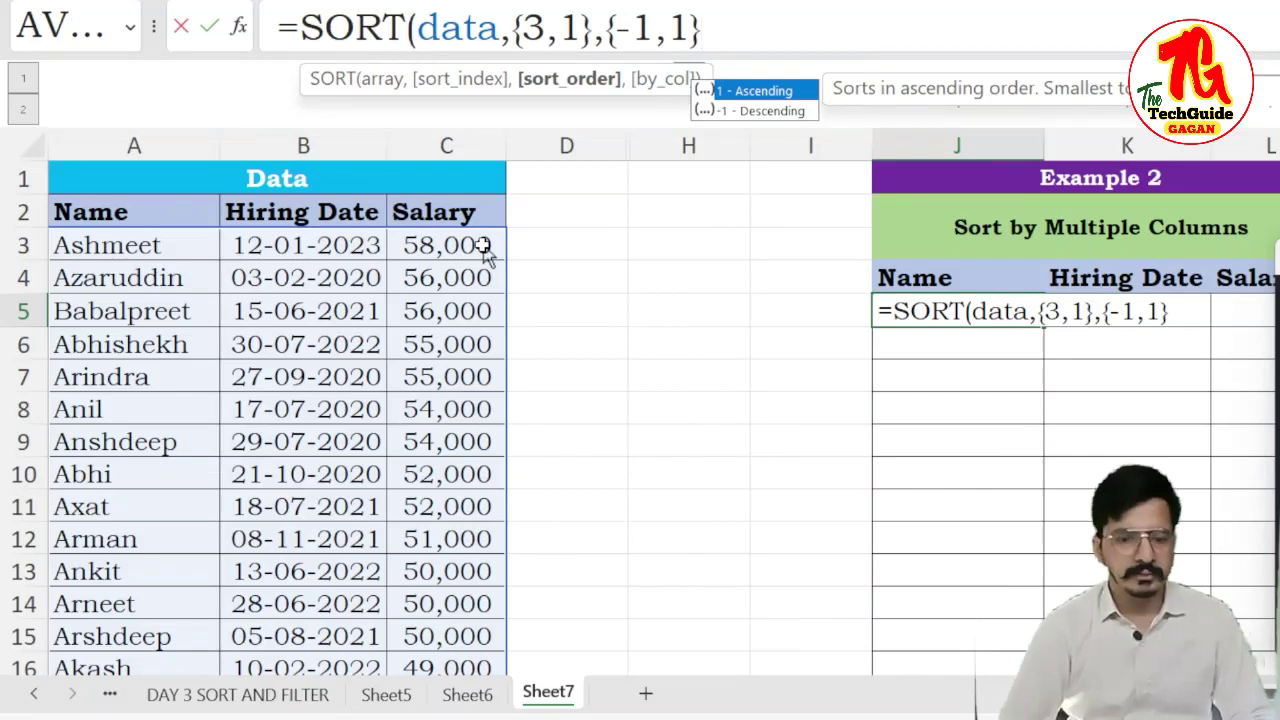
{"action": "type", "text": ","}
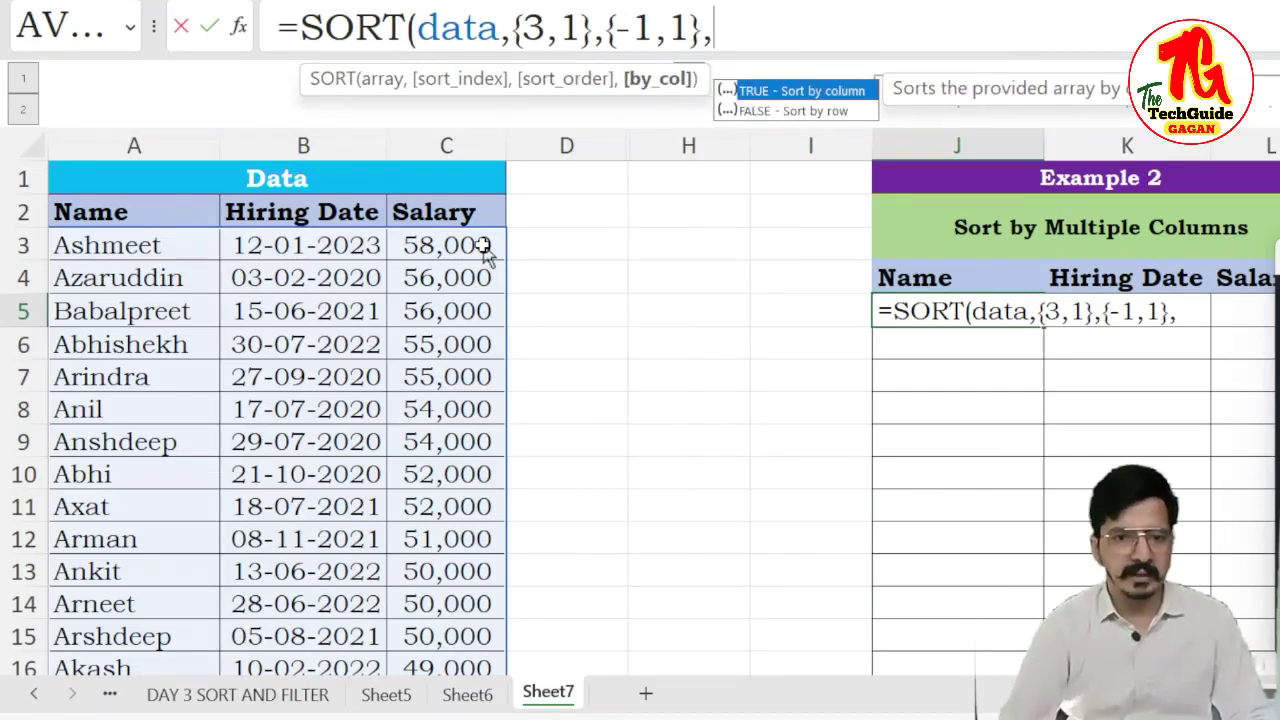
{"action": "key", "text": "Down"}
{"action": "key", "text": "Tab"}
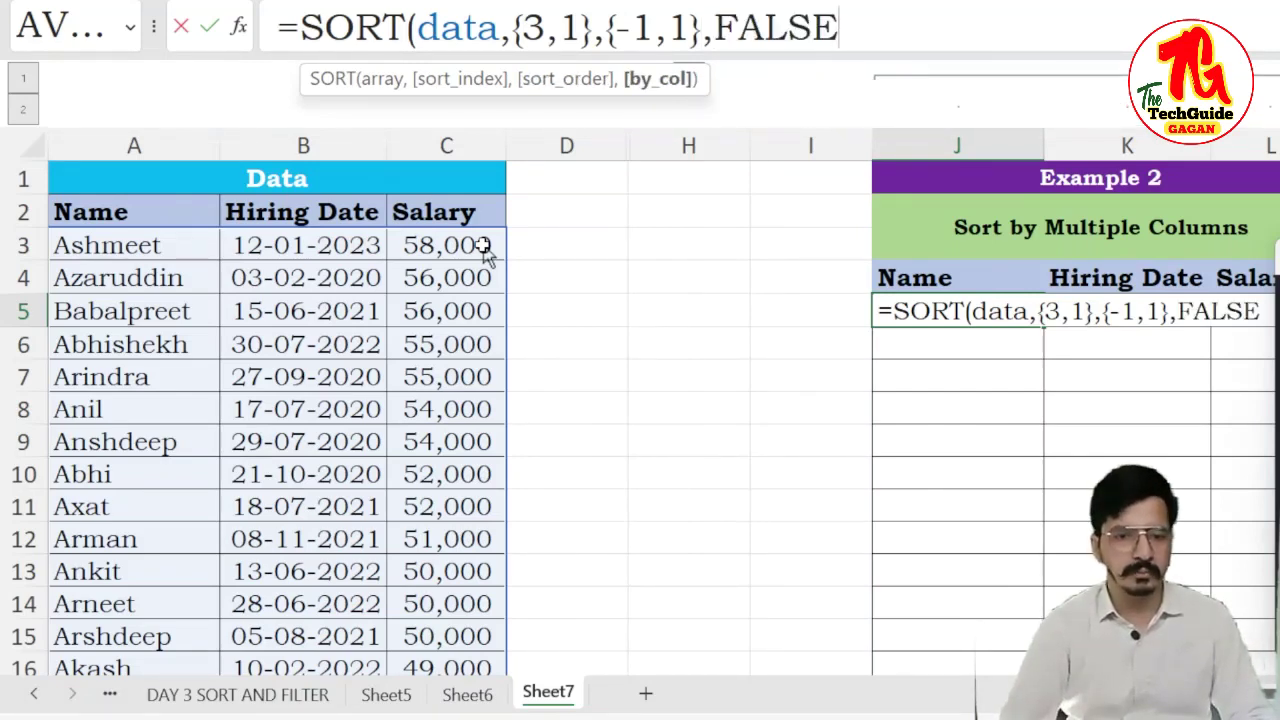
{"action": "type", "text": ")"}
{"action": "key", "text": "Return"}
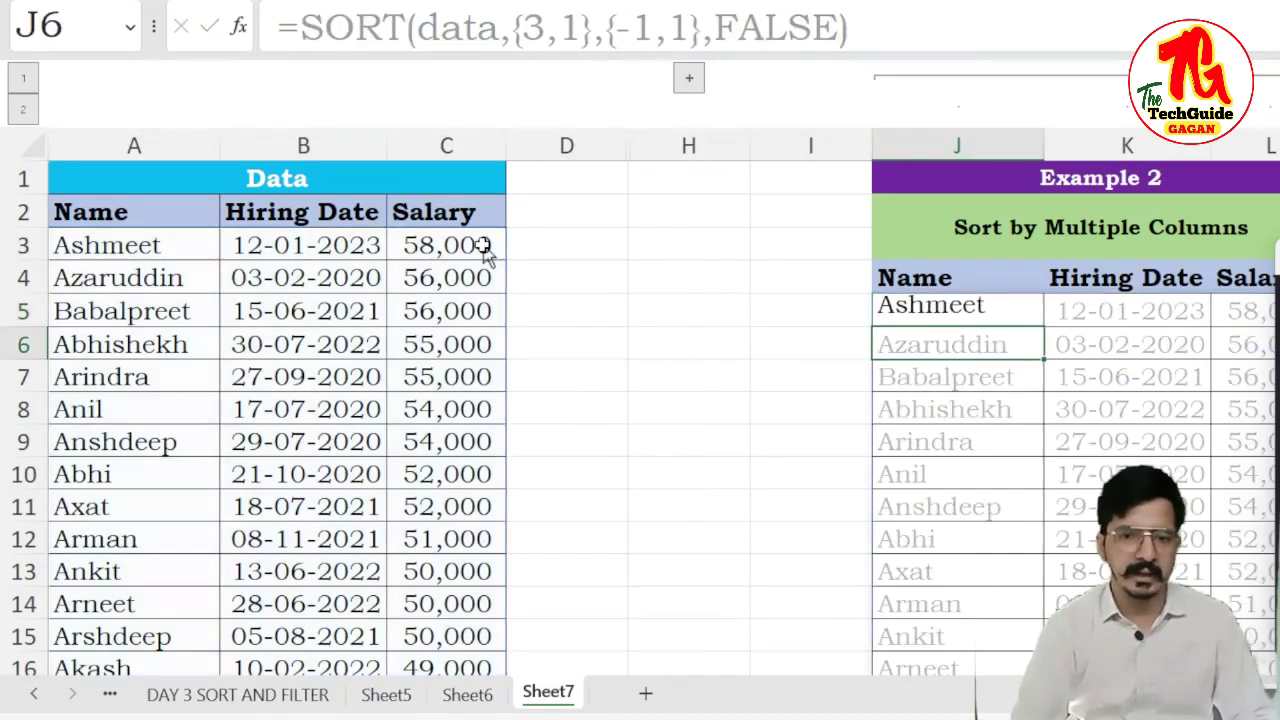
- Examine the Salary and Name columns of the Example 2 result, including the order of names that share the same salary
{"action": "key", "text": "Right"}
{"action": "key", "text": "Right"}
{"action": "key", "text": "Right"}
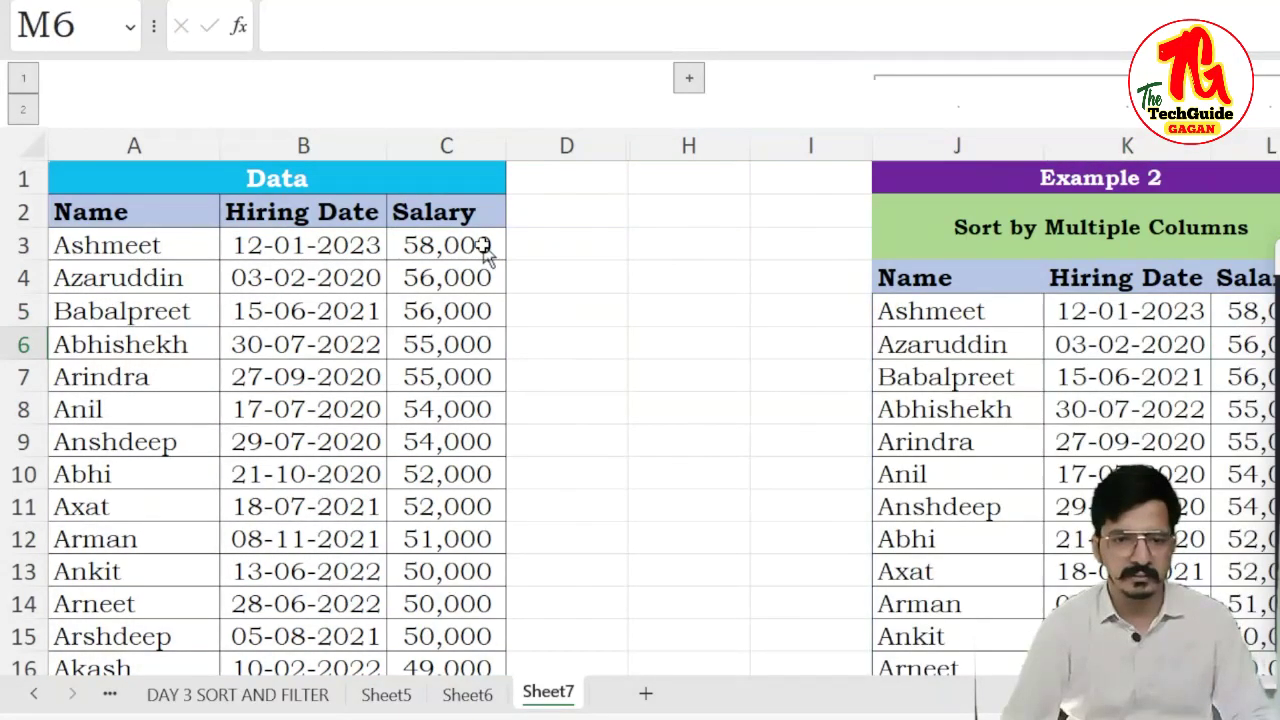
{"action": "key", "text": "Right"}
{"action": "key", "text": "Right"}
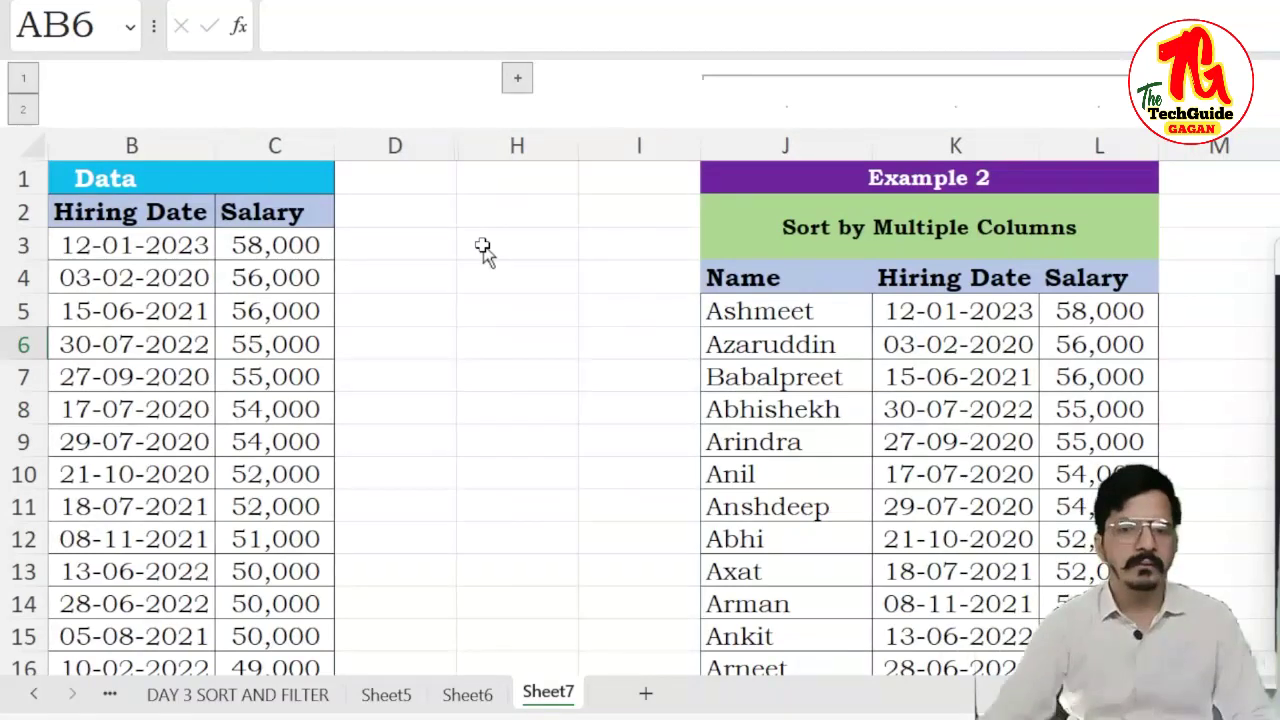
{"action": "left_click_drag", "start_coordinate": [1154, 331], "coordinate": [1110, 539]}
{"action": "left_click_drag", "start_coordinate": [723, 325], "coordinate": [737, 543]}
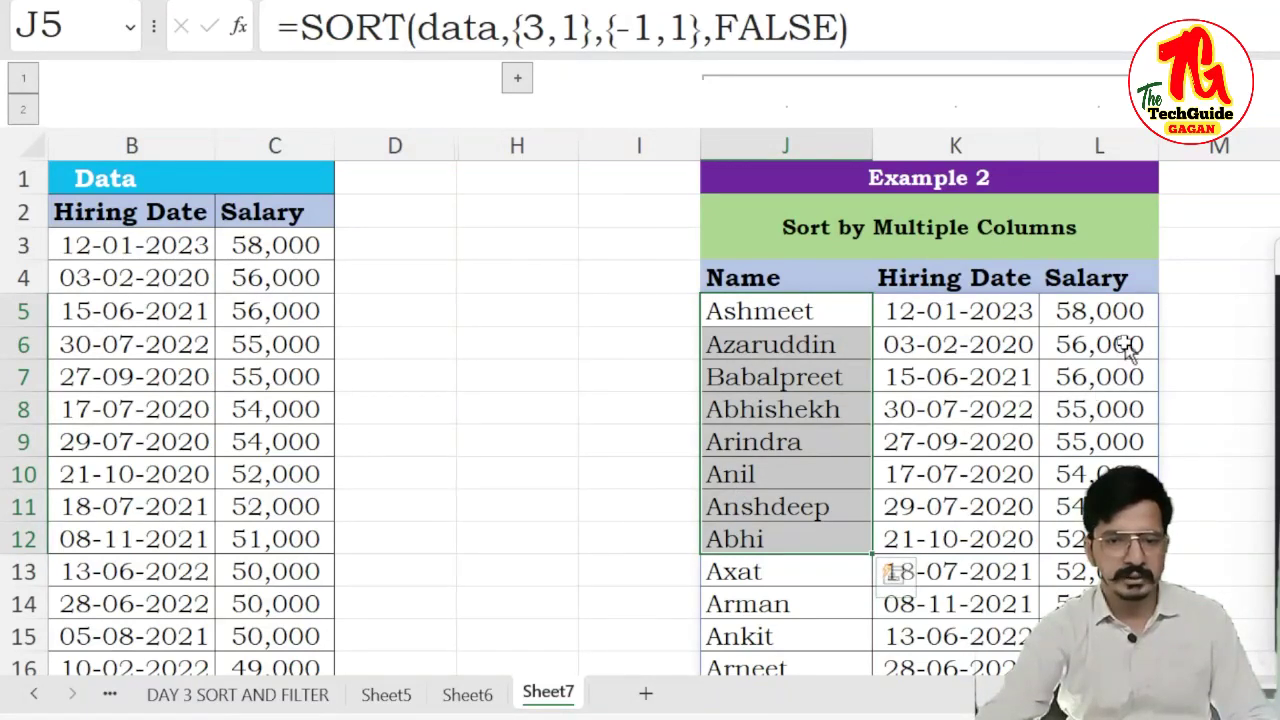
{"action": "left_click_drag", "start_coordinate": [1128, 345], "coordinate": [1128, 385]}
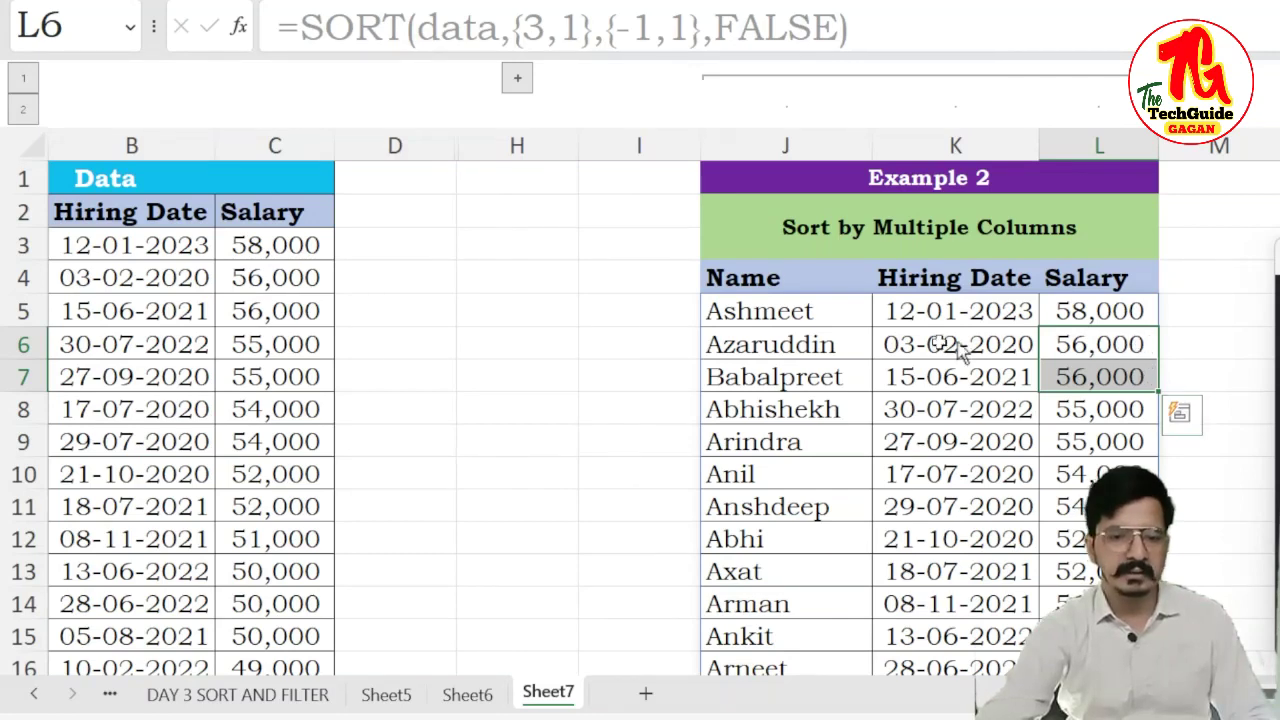
{"action": "left_click_drag", "start_coordinate": [786, 346], "coordinate": [788, 372]}
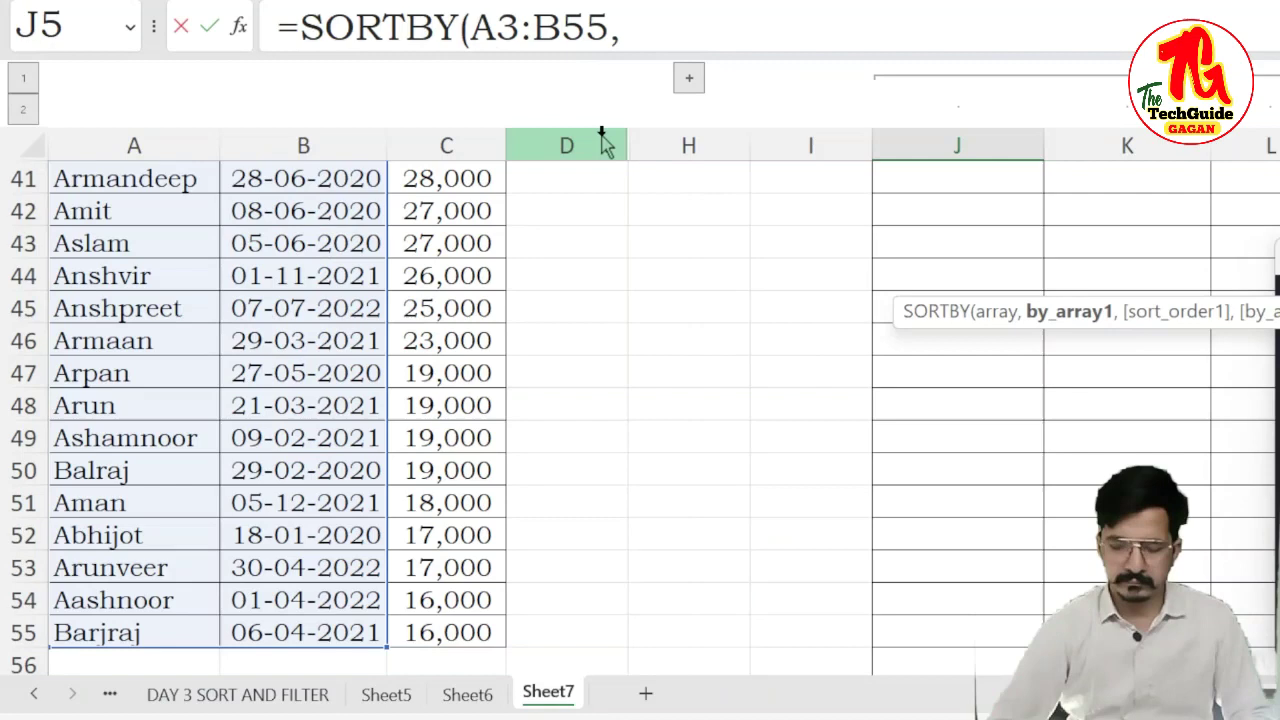
- Discard the unfinished SORTBY formula in J5 and return to the Example 2 heading
{"action": "key", "text": "Escape"}
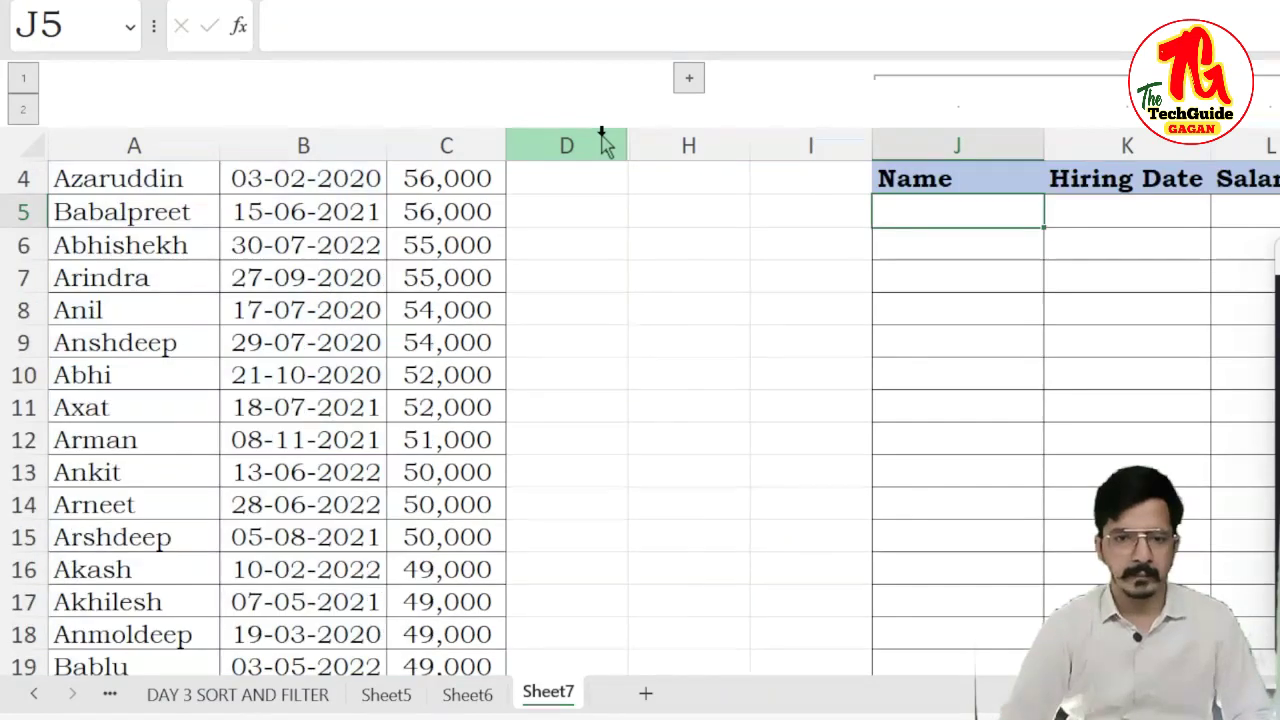
{"action": "key", "text": "Up"}
{"action": "key", "text": "Up"}
{"action": "key", "text": "Up"}
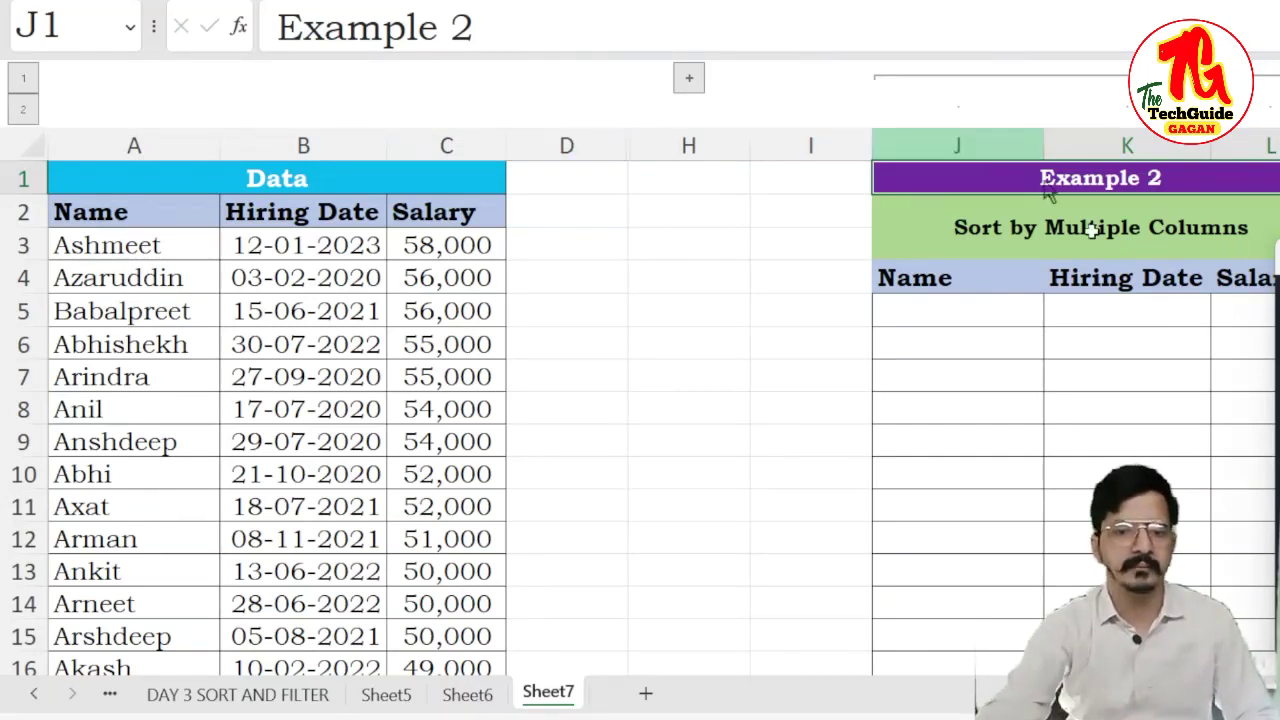
- Start a SORTBY formula in cell J5 of Example 2 with the named range data as the array
{"action": "left_click", "coordinate": [955, 312]}
{"action": "left_click", "coordinate": [352, 27]}
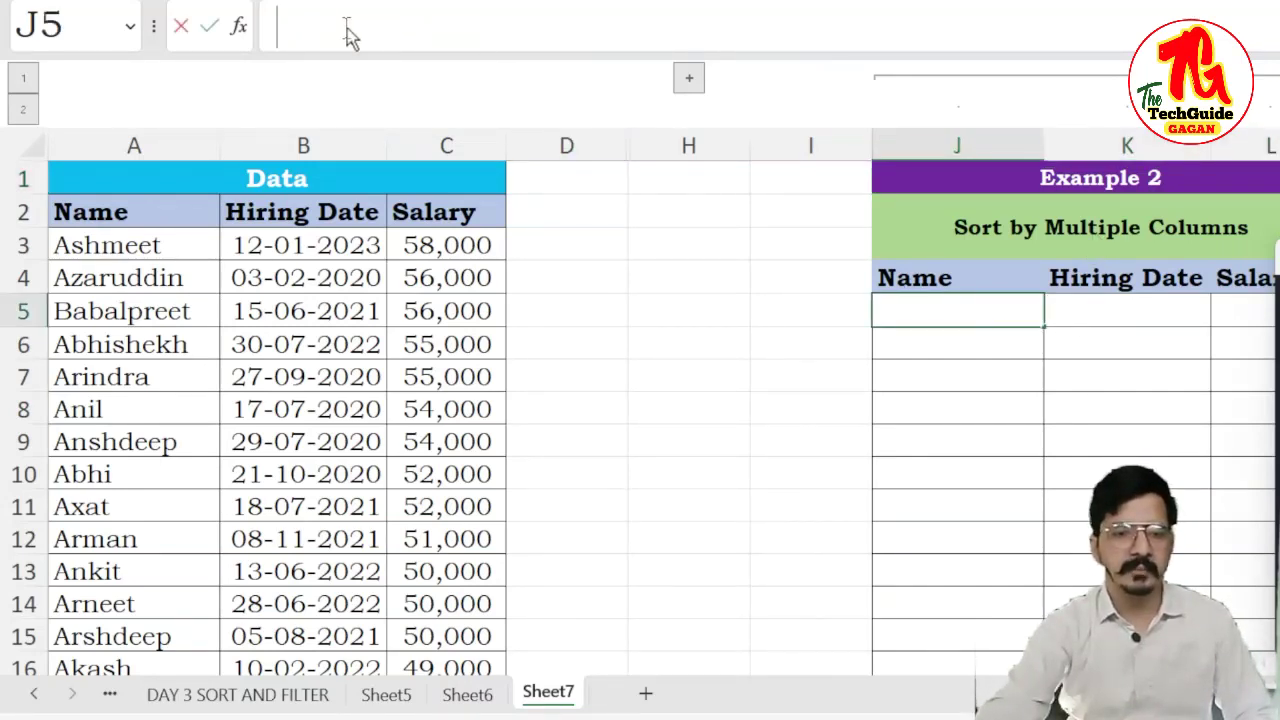
{"action": "type", "text": "=s"}
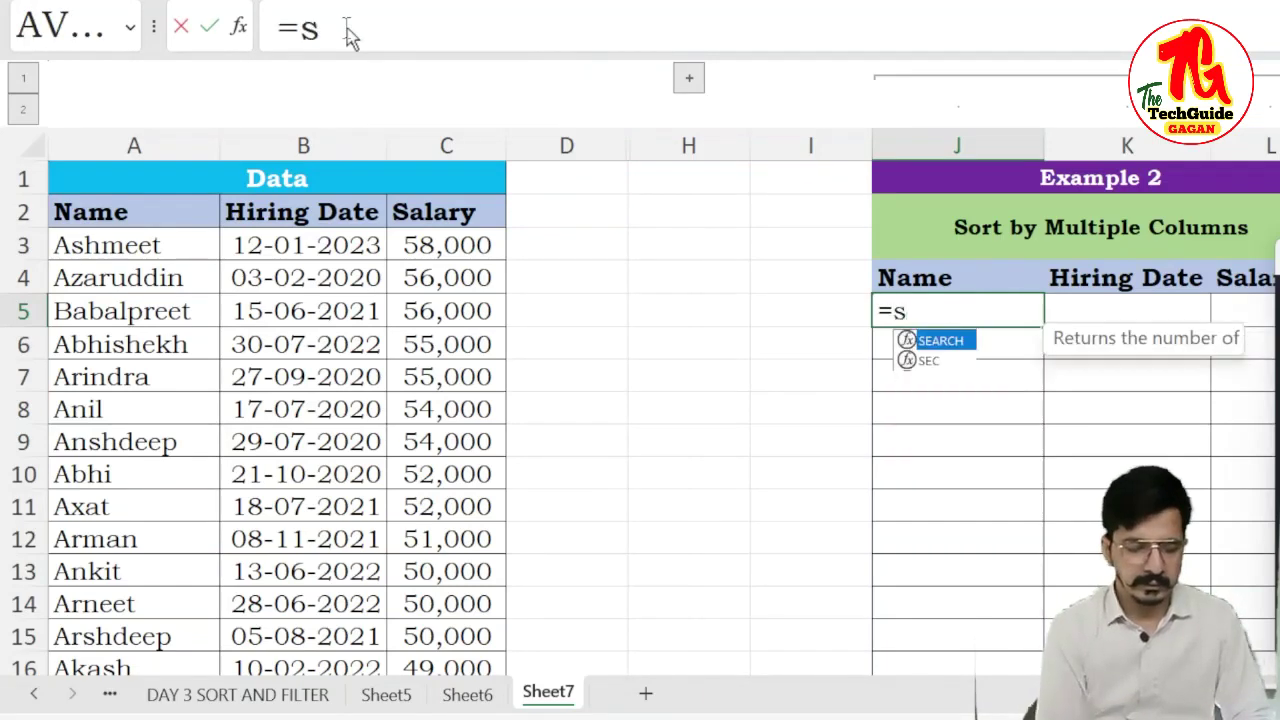
{"action": "type", "text": "ortby"}
{"action": "key", "text": "Tab"}
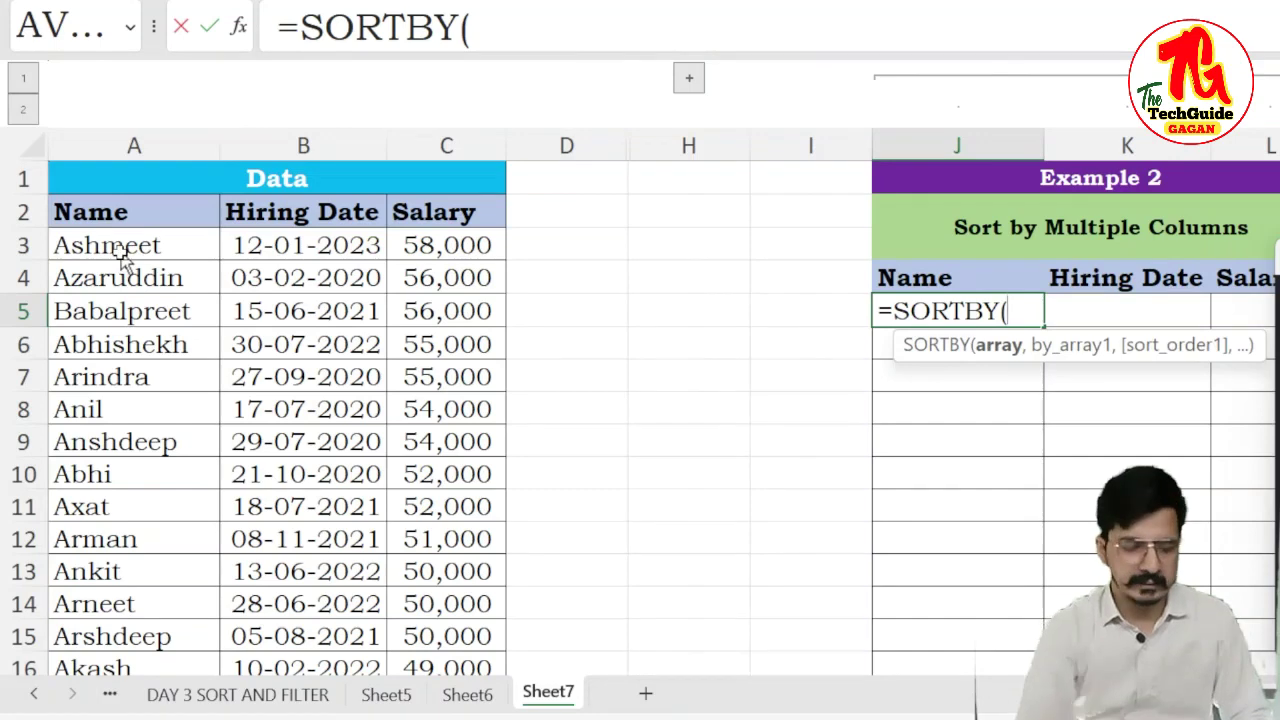
{"action": "type", "text": "data"}
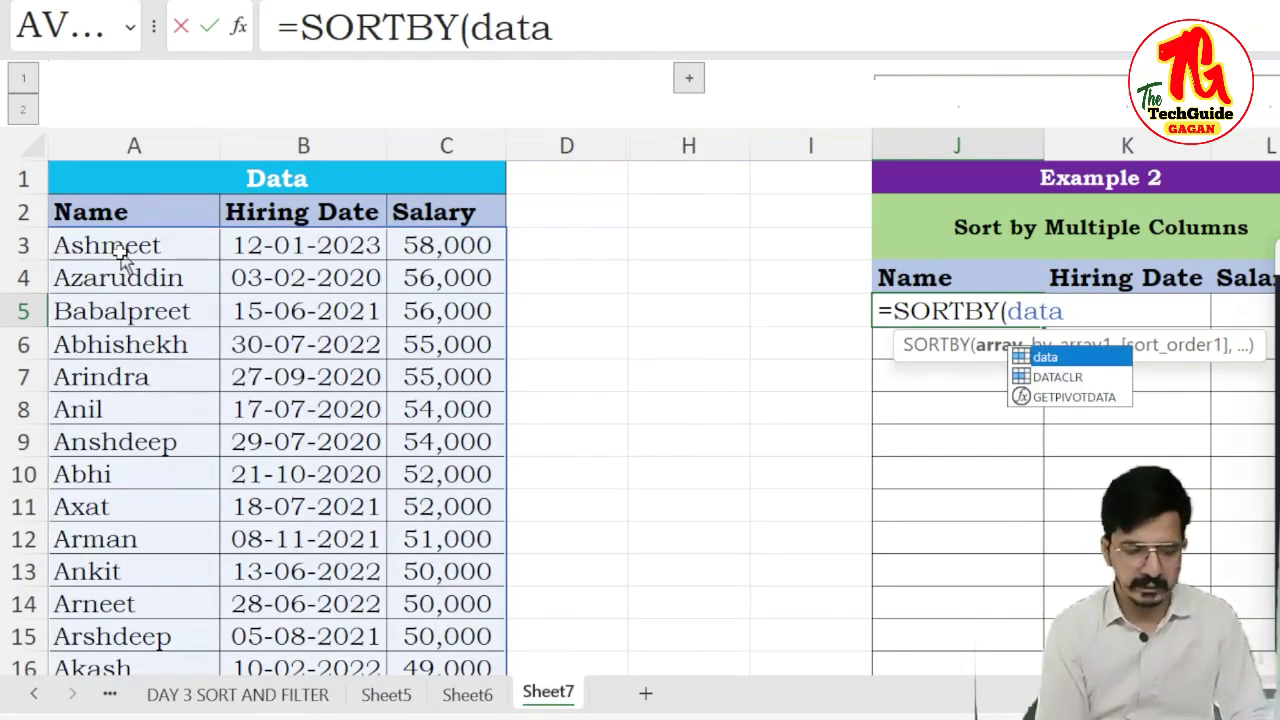
{"action": "type", "text": ","}
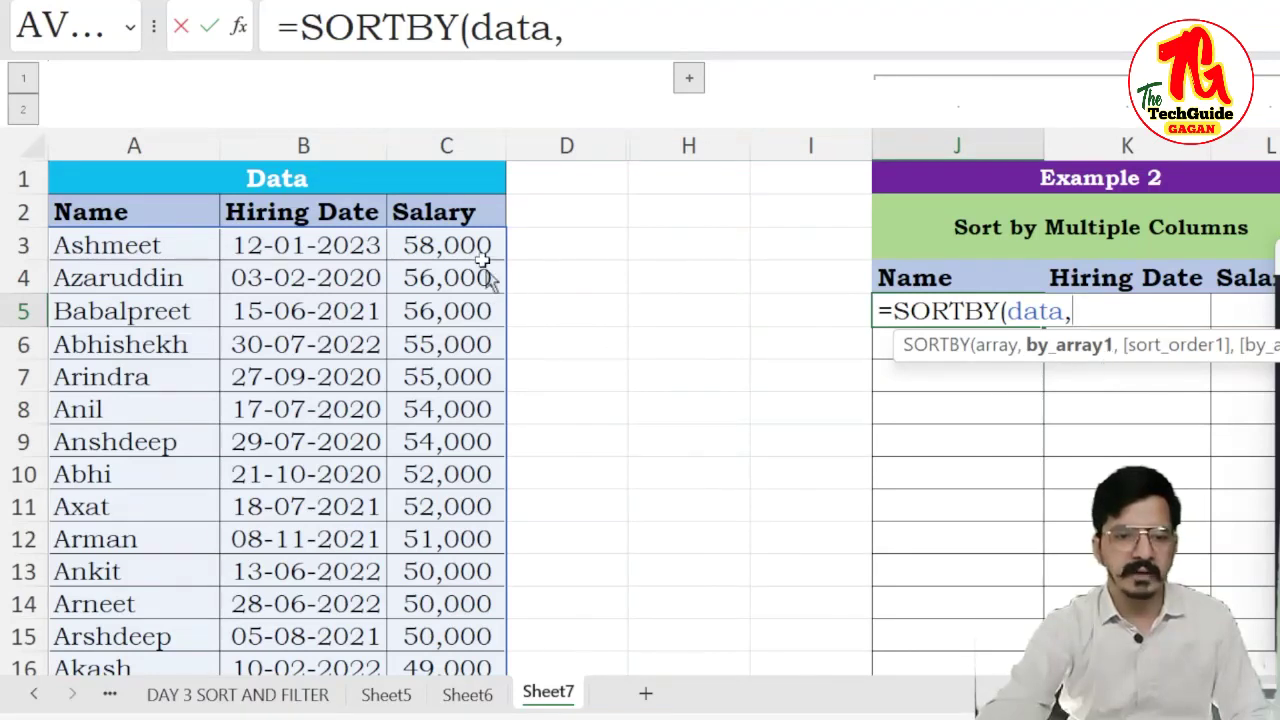
- Add the salary range $C$3:$C$55 as the first SORTBY key in descending order, -1
{"action": "left_click_drag", "start_coordinate": [478, 253], "coordinate": [483, 272]}
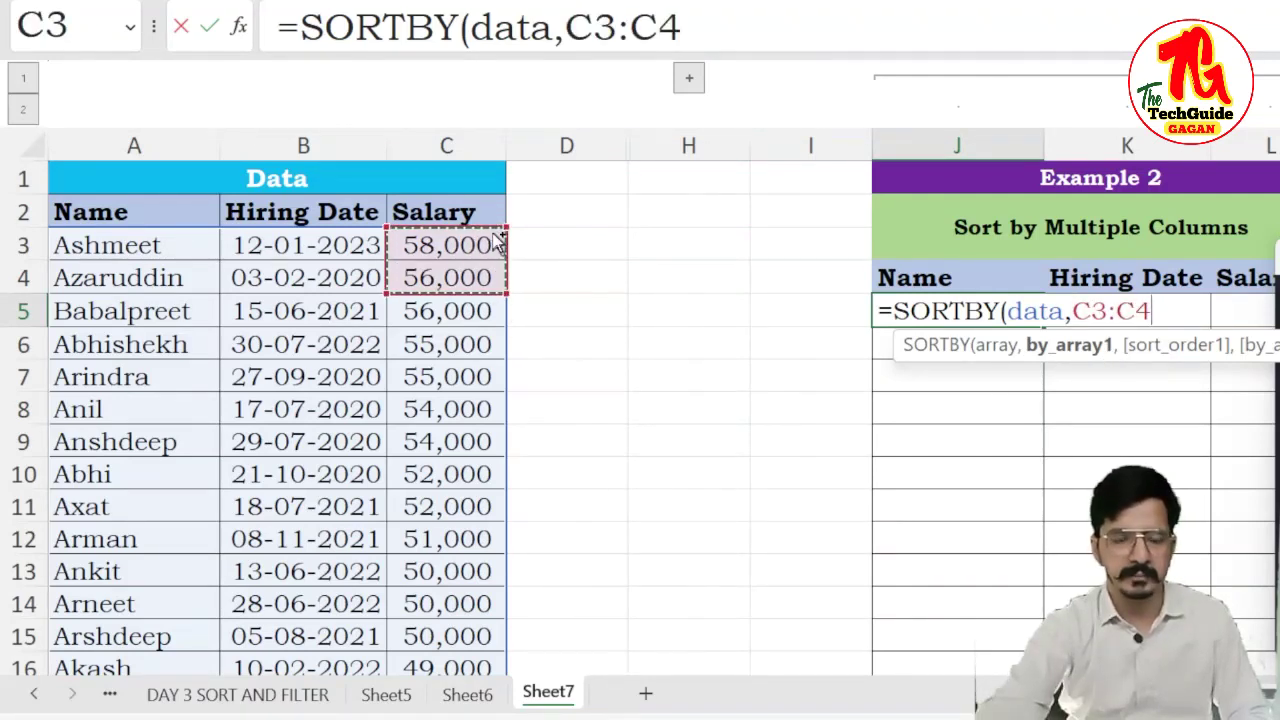
{"action": "key", "text": "ctrl+shift+Down"}
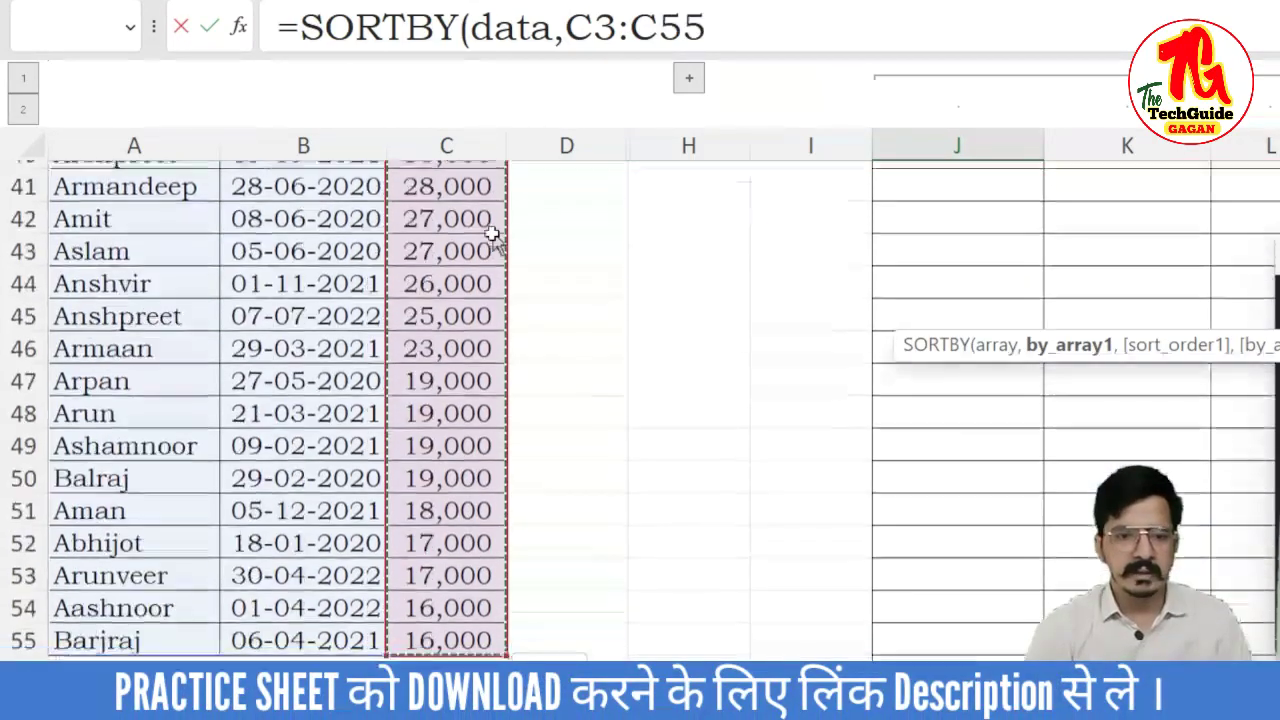
{"action": "key", "text": "F4"}
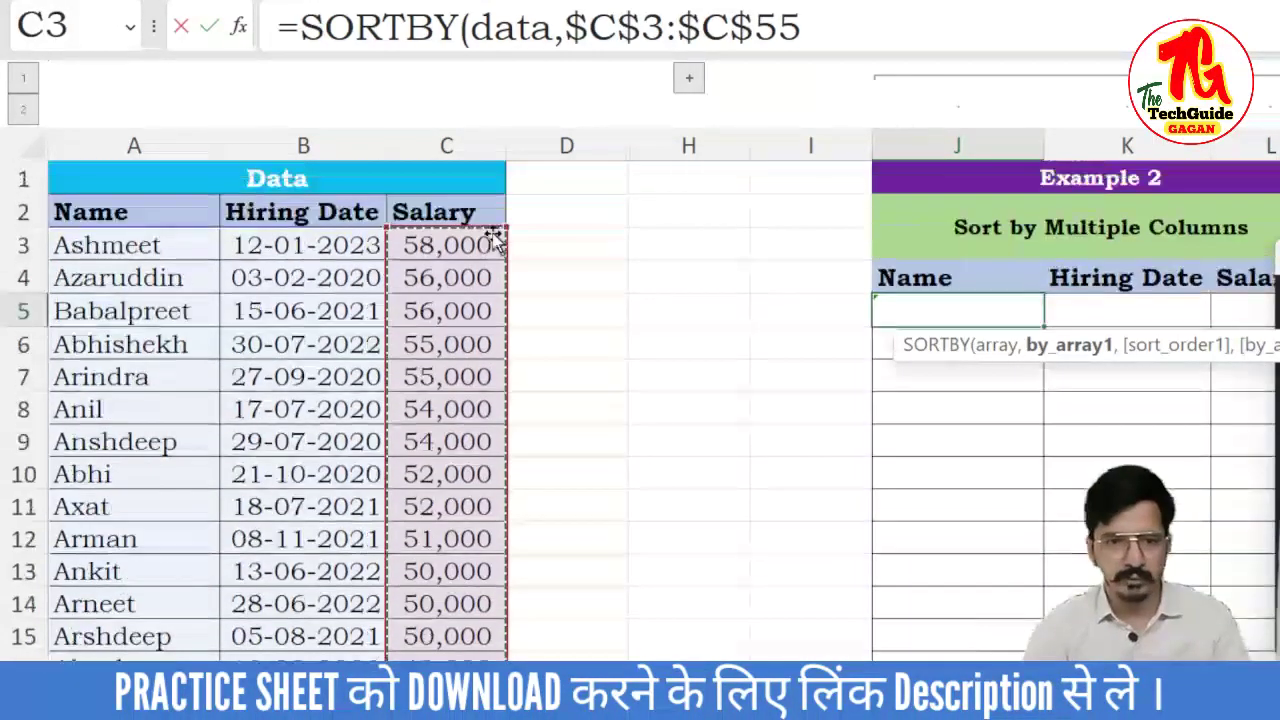
{"action": "type", "text": ","}
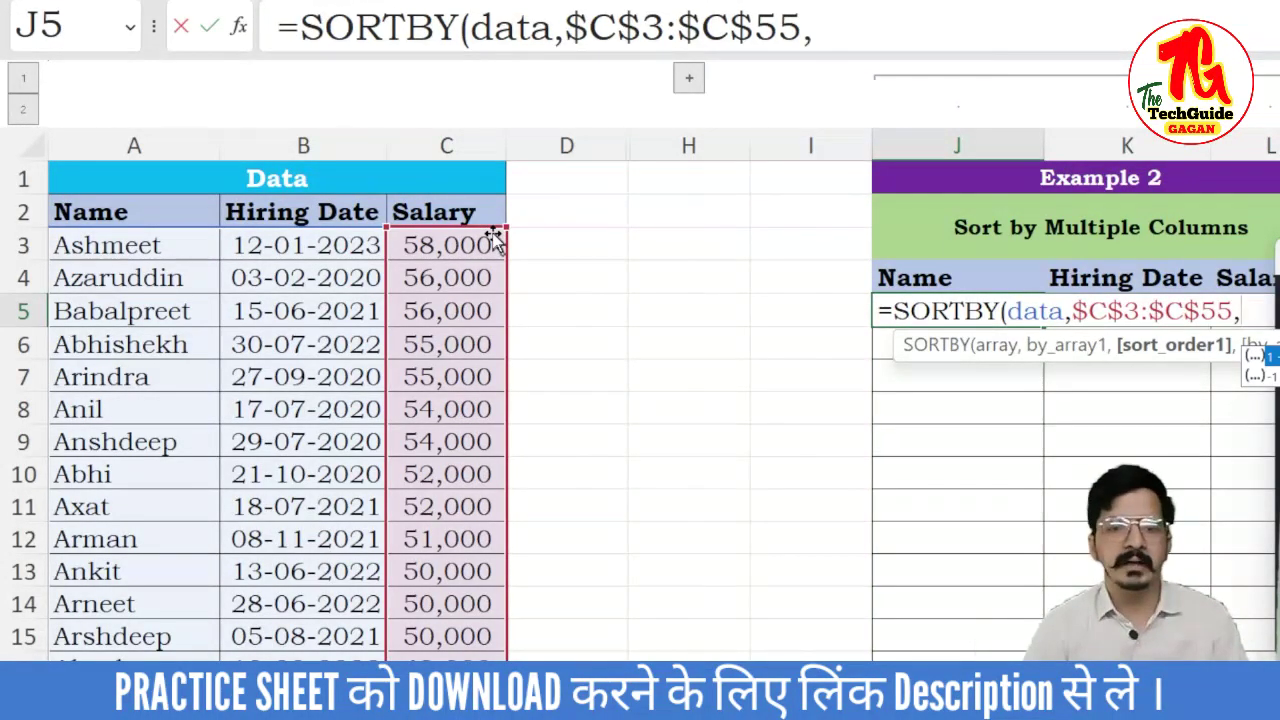
{"action": "type", "text": "-1"}
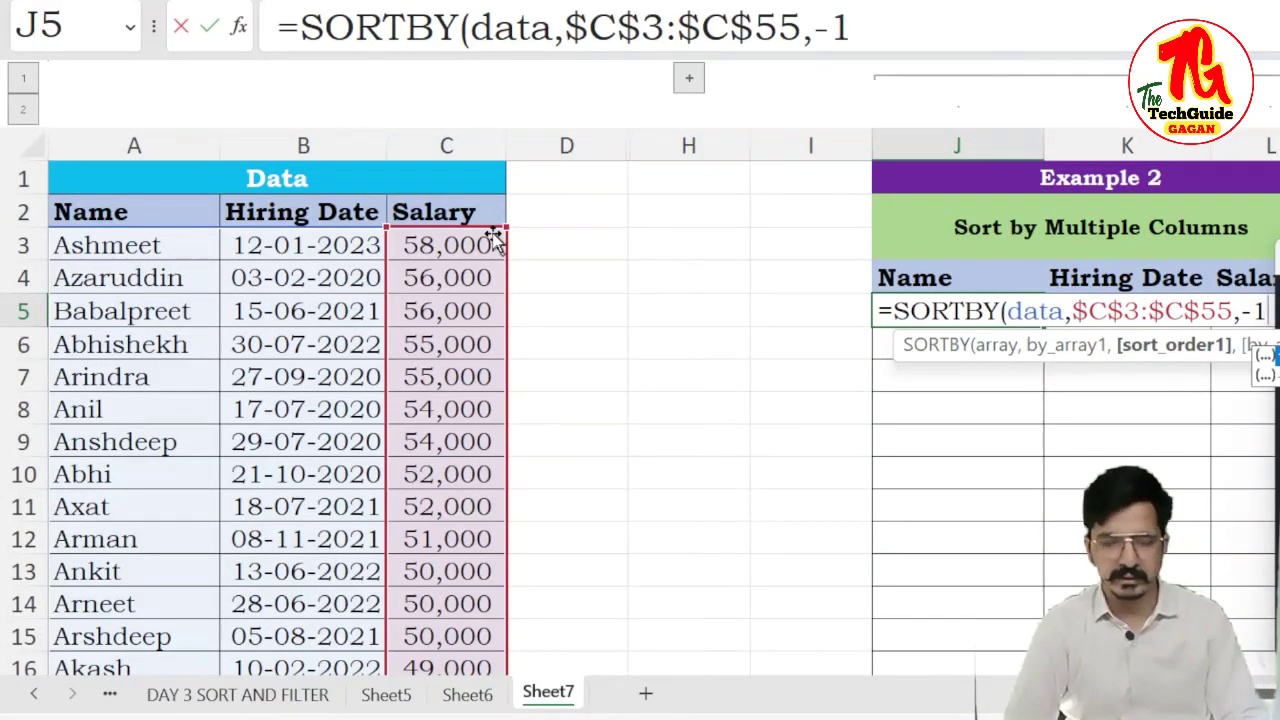
{"action": "type", "text": ","}
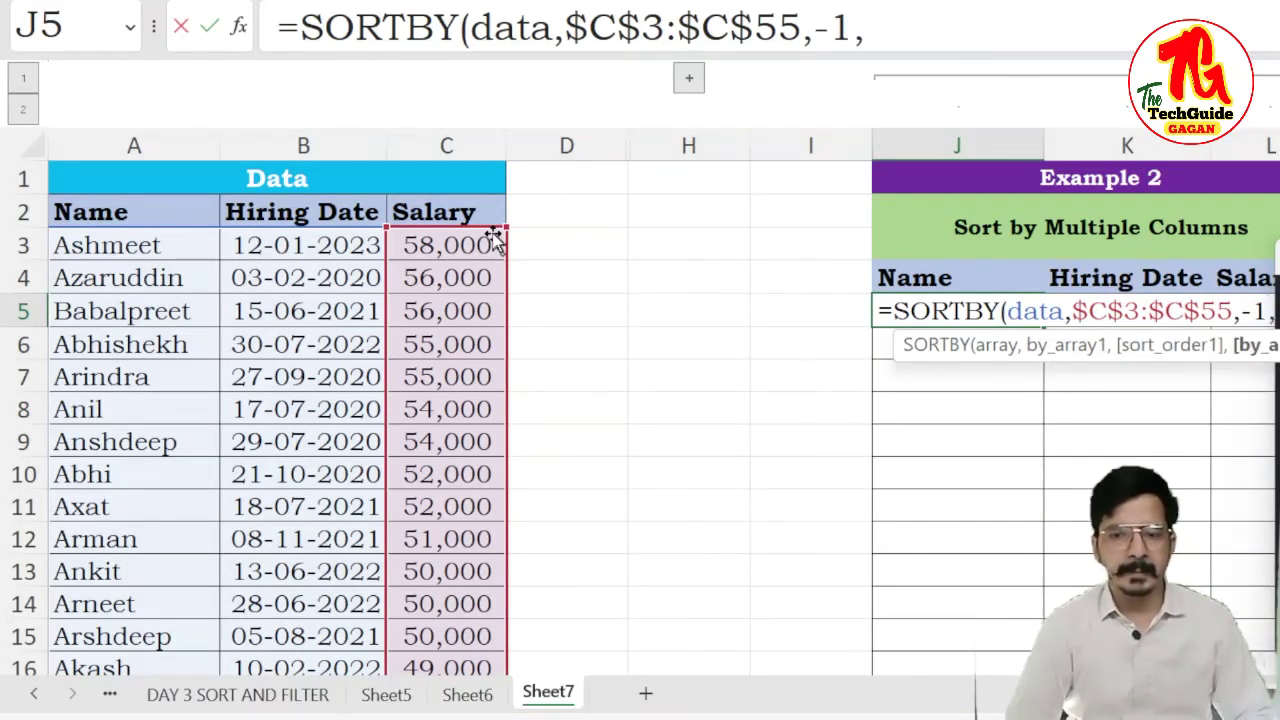
- Add the name range $A$3:$A$55 as the second SORTBY key in ascending order, 1, and enter the formula
{"action": "left_click", "coordinate": [128, 251]}
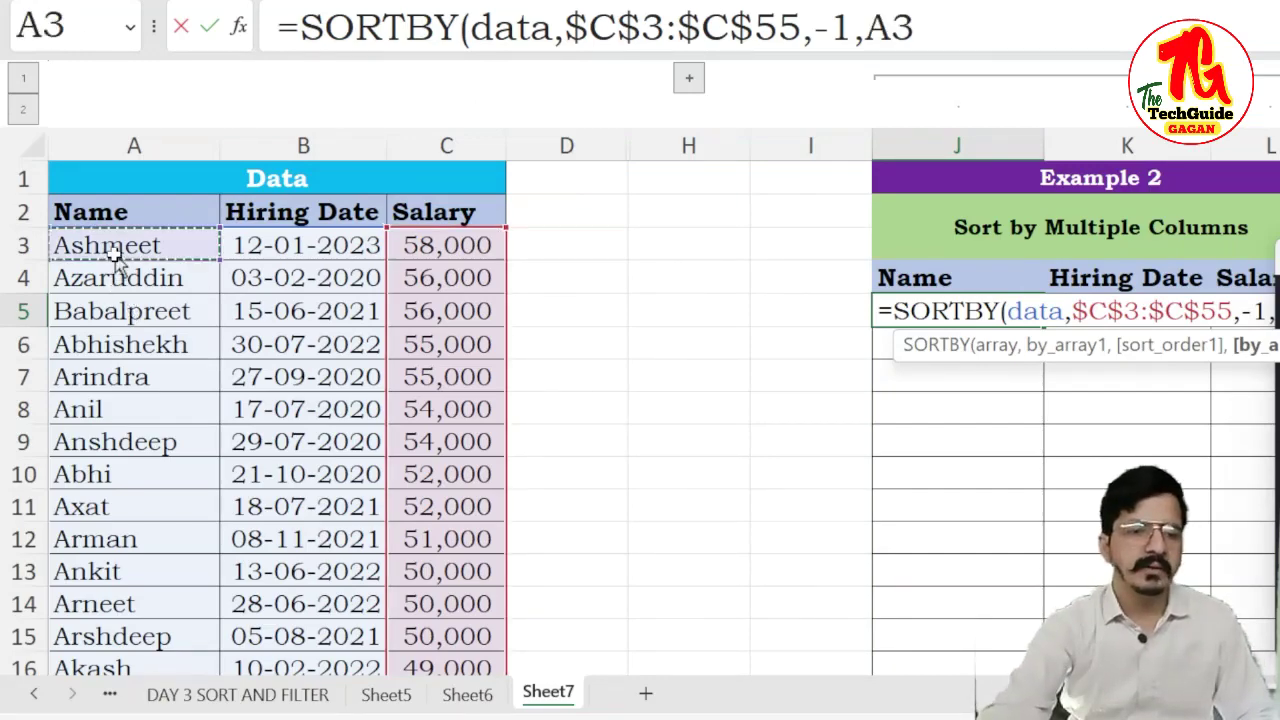
{"action": "key", "text": "ctrl+shift+Down"}
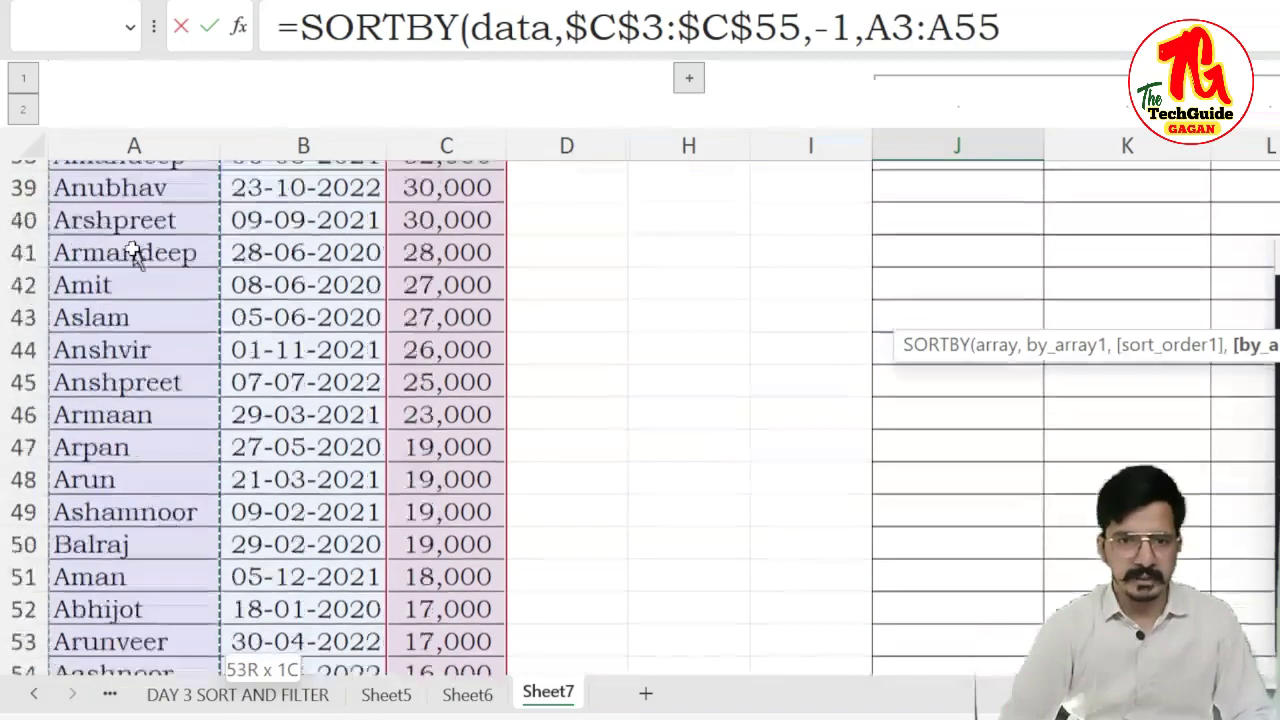
{"action": "key", "text": "F4"}
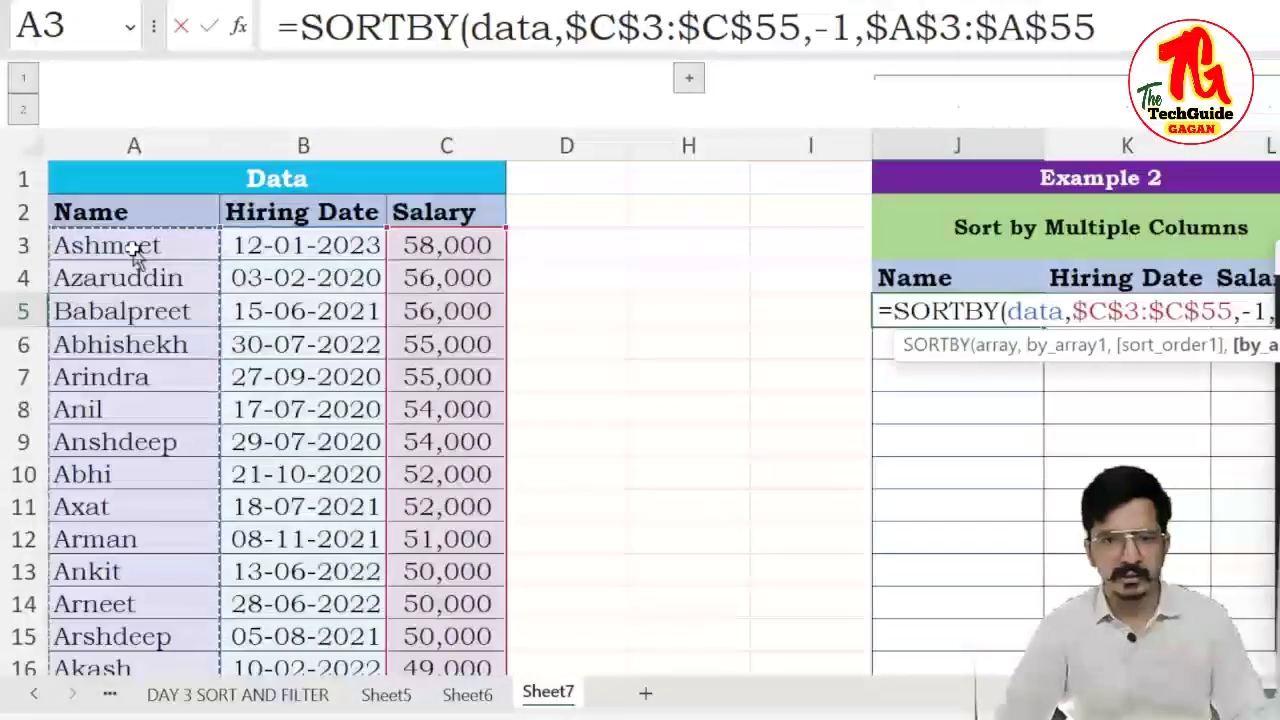
{"action": "type", "text": ","}
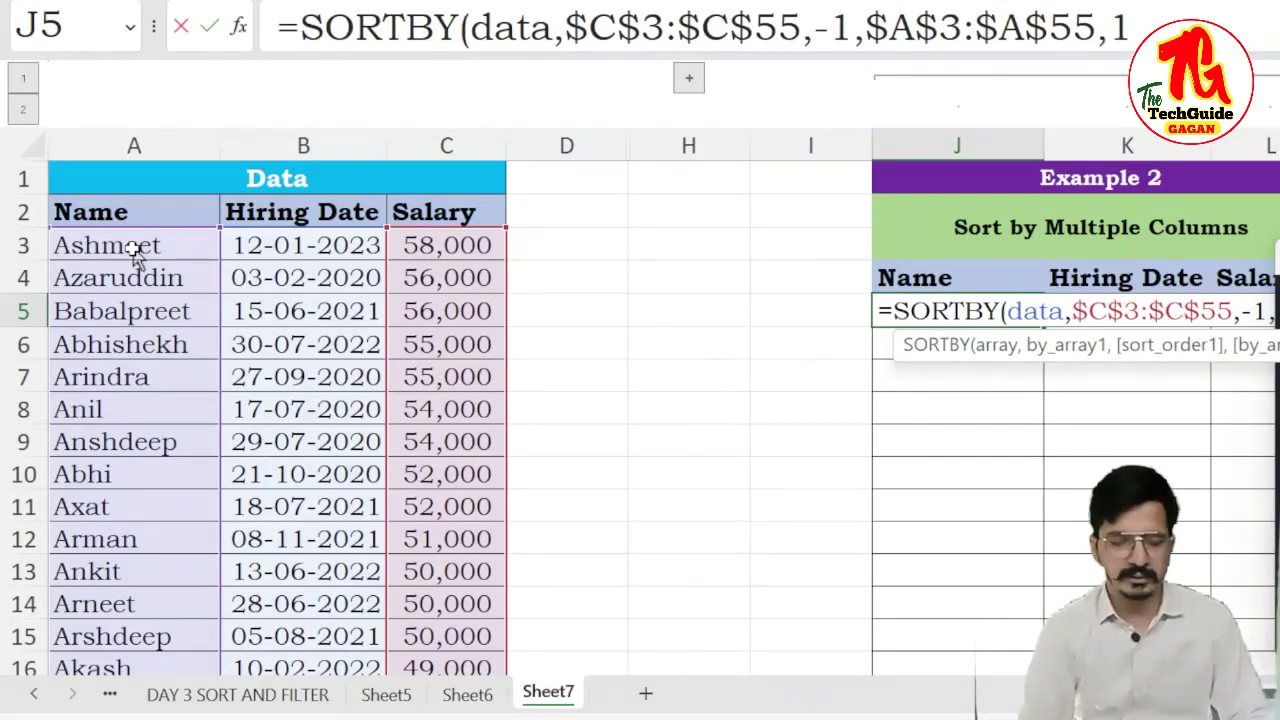
{"action": "type", "text": "1)"}
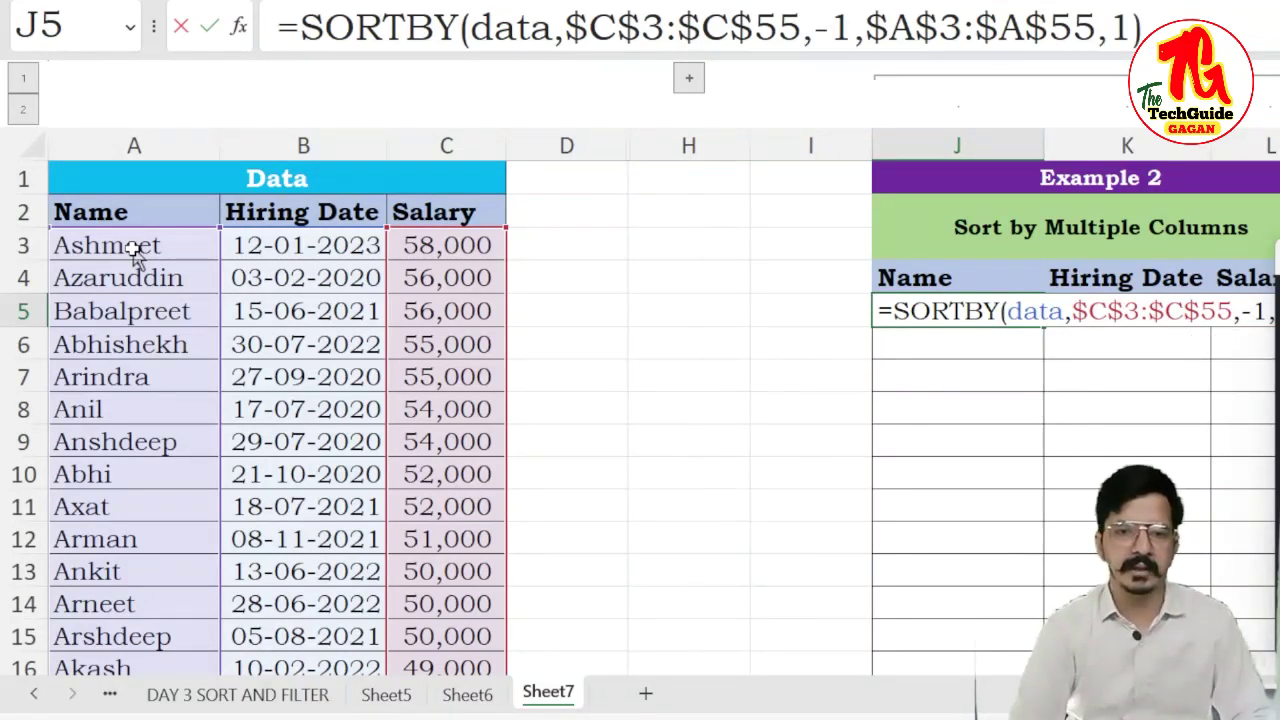
{"action": "key", "text": "Return"}
- Examine the Name, Hiring Date and Salary columns of the Example 2 SORTBY result
{"action": "key", "text": "Right"}
{"action": "key", "text": "Right"}
{"action": "key", "text": "Right"}
{"action": "key", "text": "Right"}
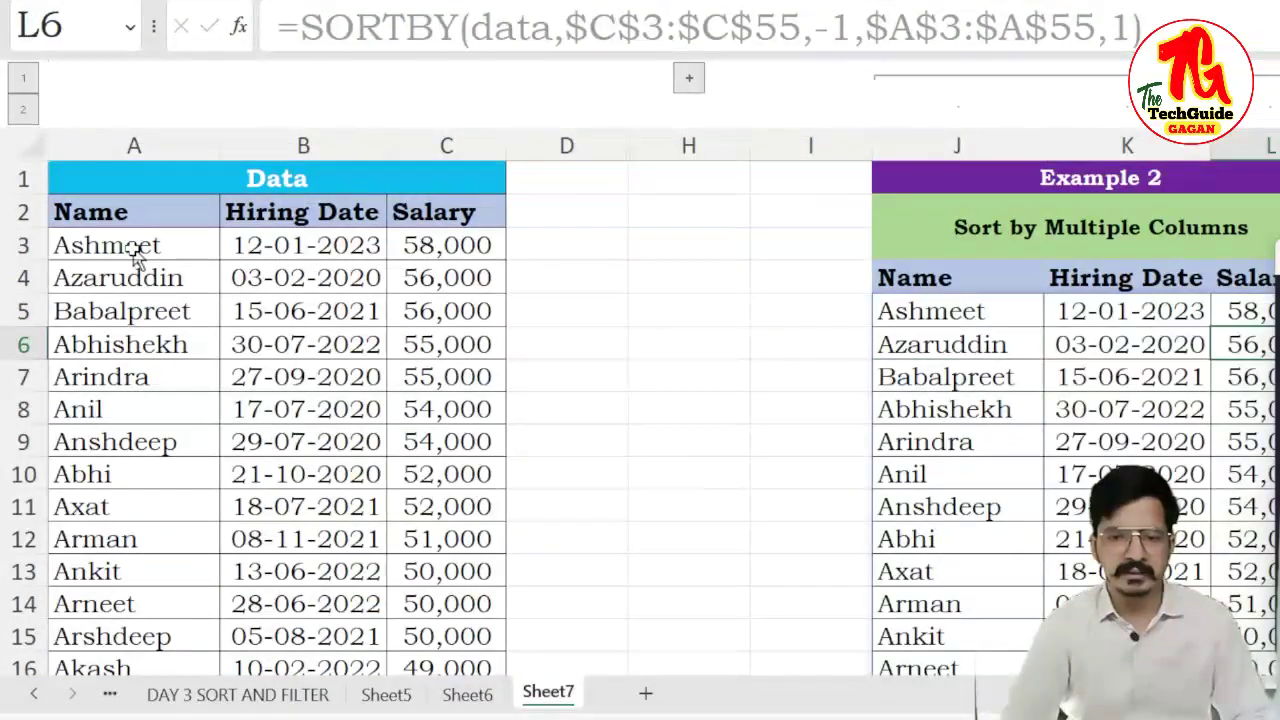
{"action": "key", "text": "Right"}
{"action": "key", "text": "Right"}
{"action": "key", "text": "Right"}
{"action": "key", "text": "Right"}
{"action": "key", "text": "Right"}
{"action": "key", "text": "Right"}
{"action": "key", "text": "Right"}
{"action": "key", "text": "Right"}
{"action": "key", "text": "Right"}
{"action": "key", "text": "Right"}
{"action": "key", "text": "Right"}
{"action": "key", "text": "Right"}
{"action": "key", "text": "Right"}
{"action": "key", "text": "Right"}
{"action": "key", "text": "Right"}
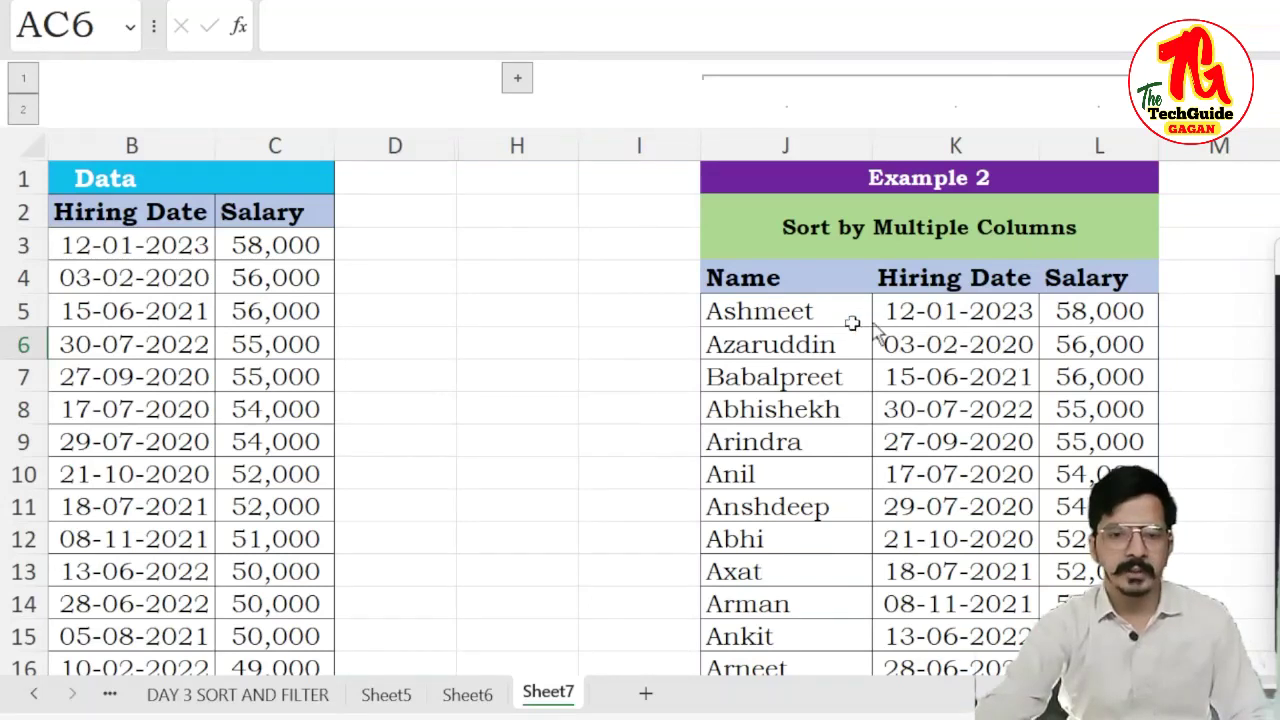
{"action": "left_click", "coordinate": [806, 330]}
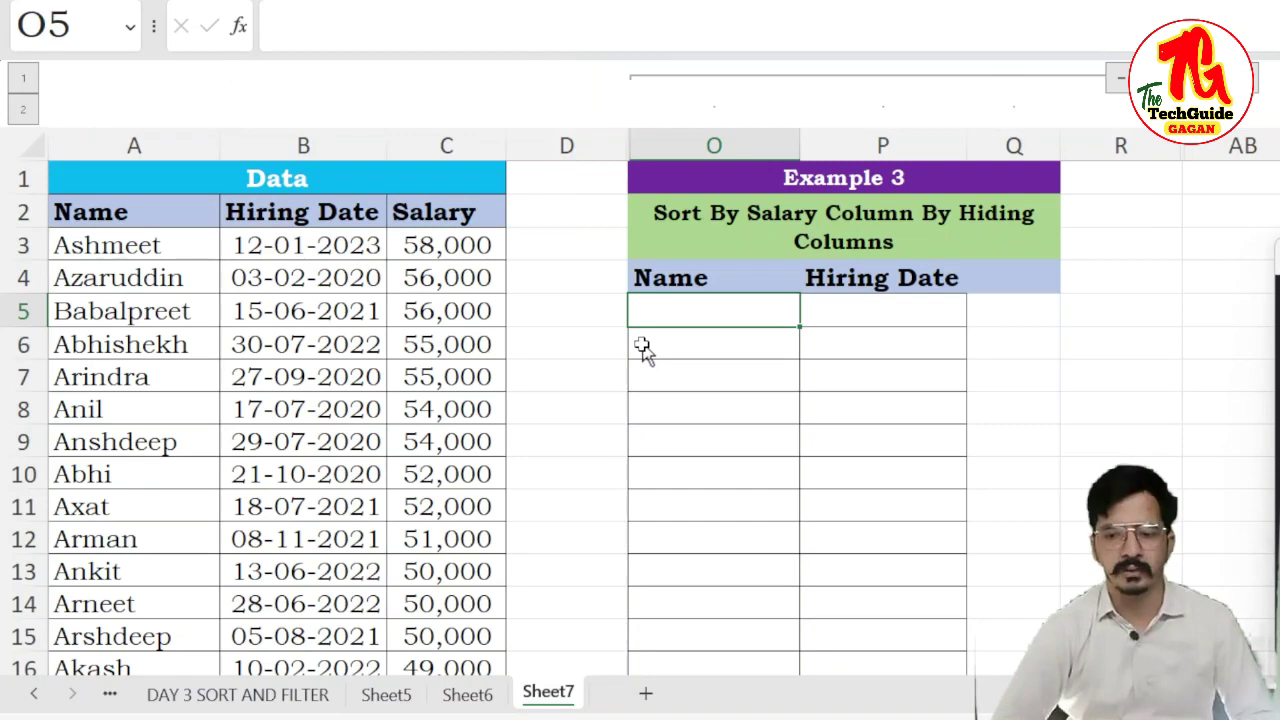
- Start a SORTBY formula in cell O5 of Example 3 with only the name and hiring date columns, $A$3:$B$55, as the array
{"action": "type", "text": "=sort"}
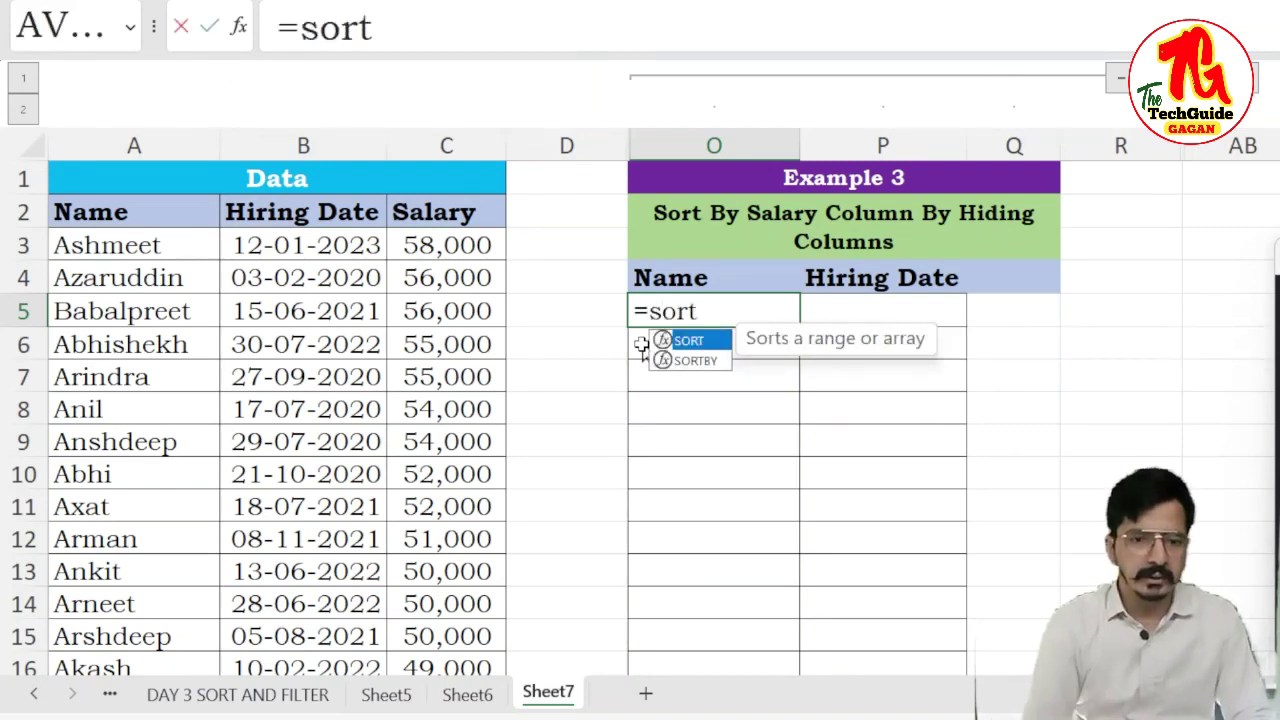
{"action": "key", "text": "Down"}
{"action": "key", "text": "Tab"}
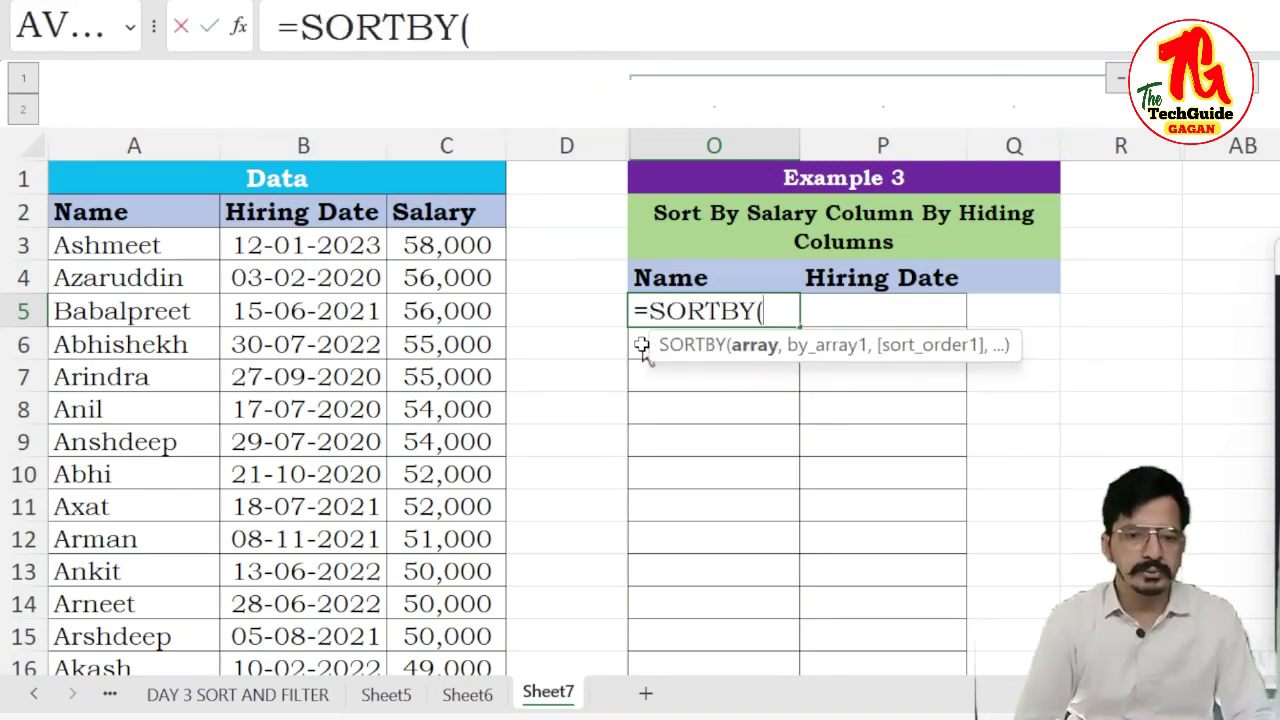
{"action": "left_click", "coordinate": [135, 245]}
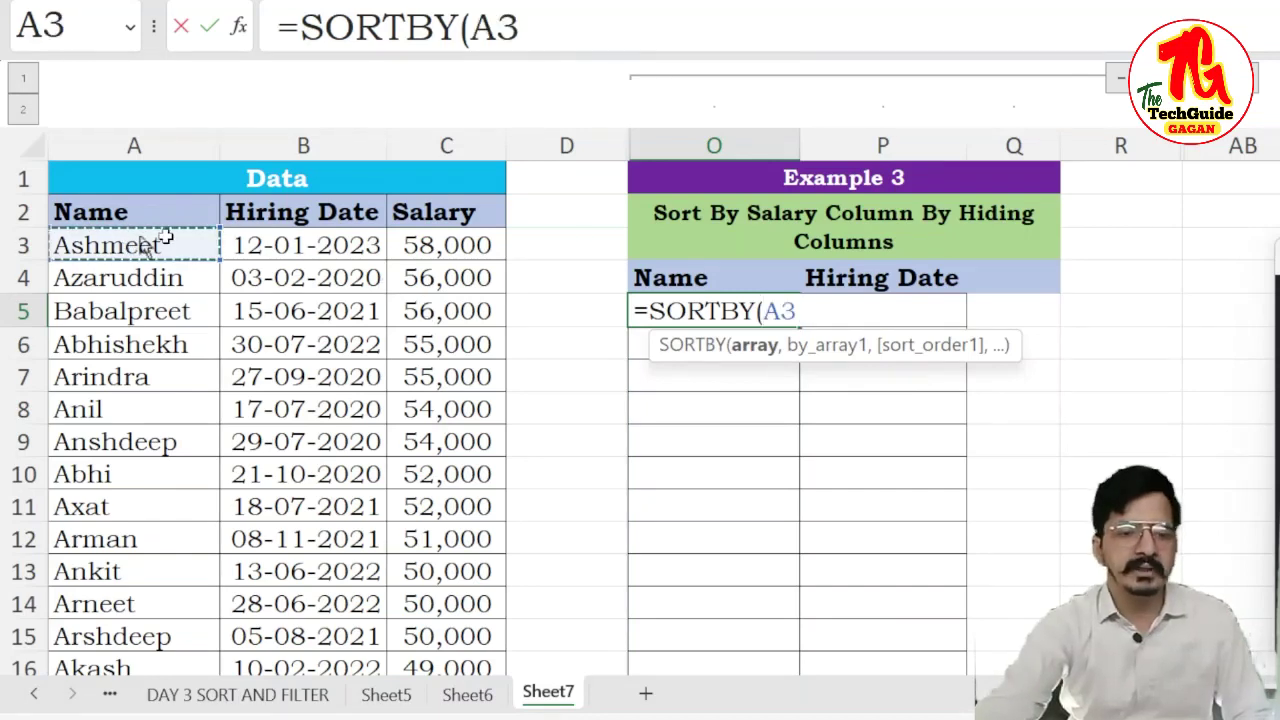
{"action": "key", "text": "ctrl+shift+Down"}
{"action": "key", "text": "ctrl+shift+Right"}
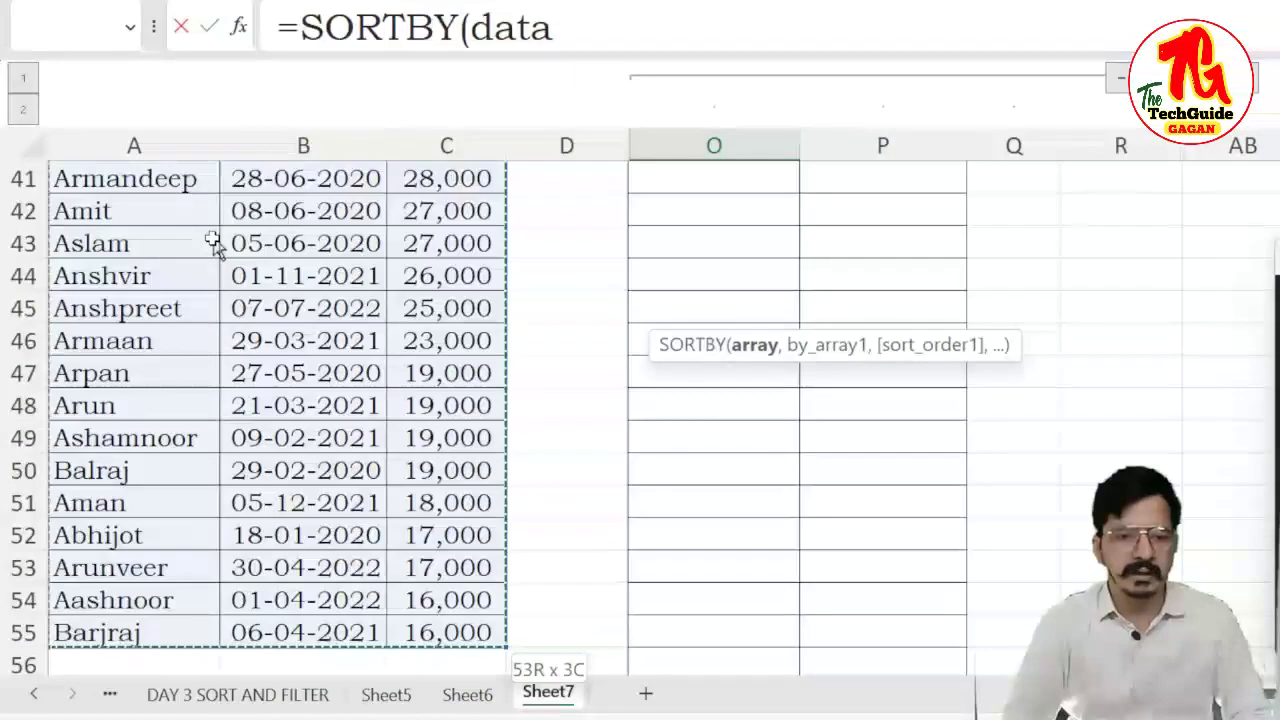
{"action": "key", "text": "shift+Left"}
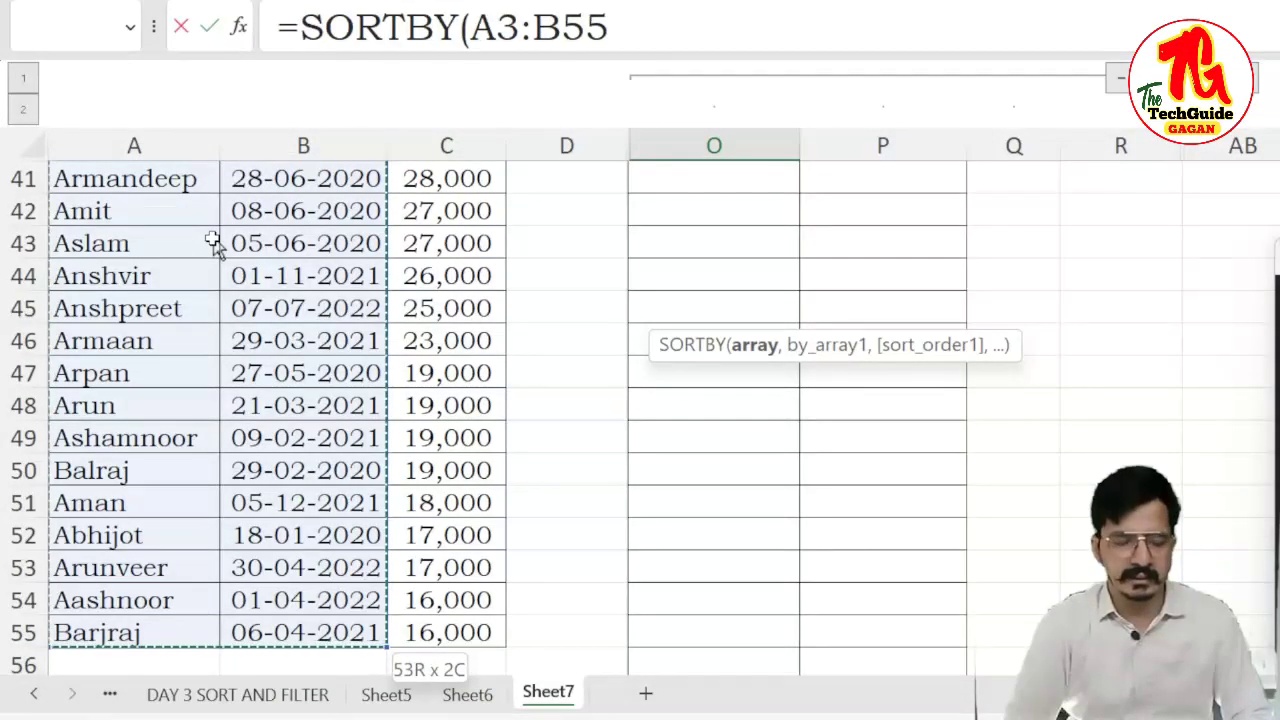
{"action": "key", "text": "F4"}
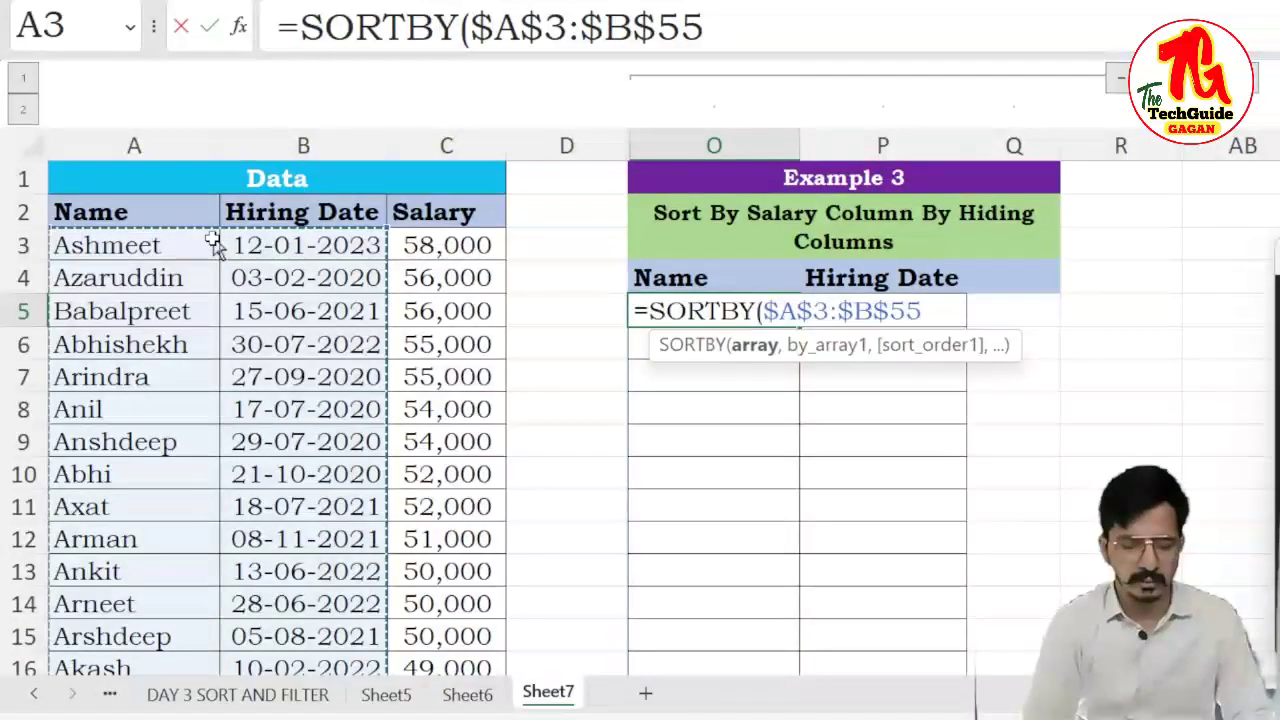
{"action": "type", "text": ","}
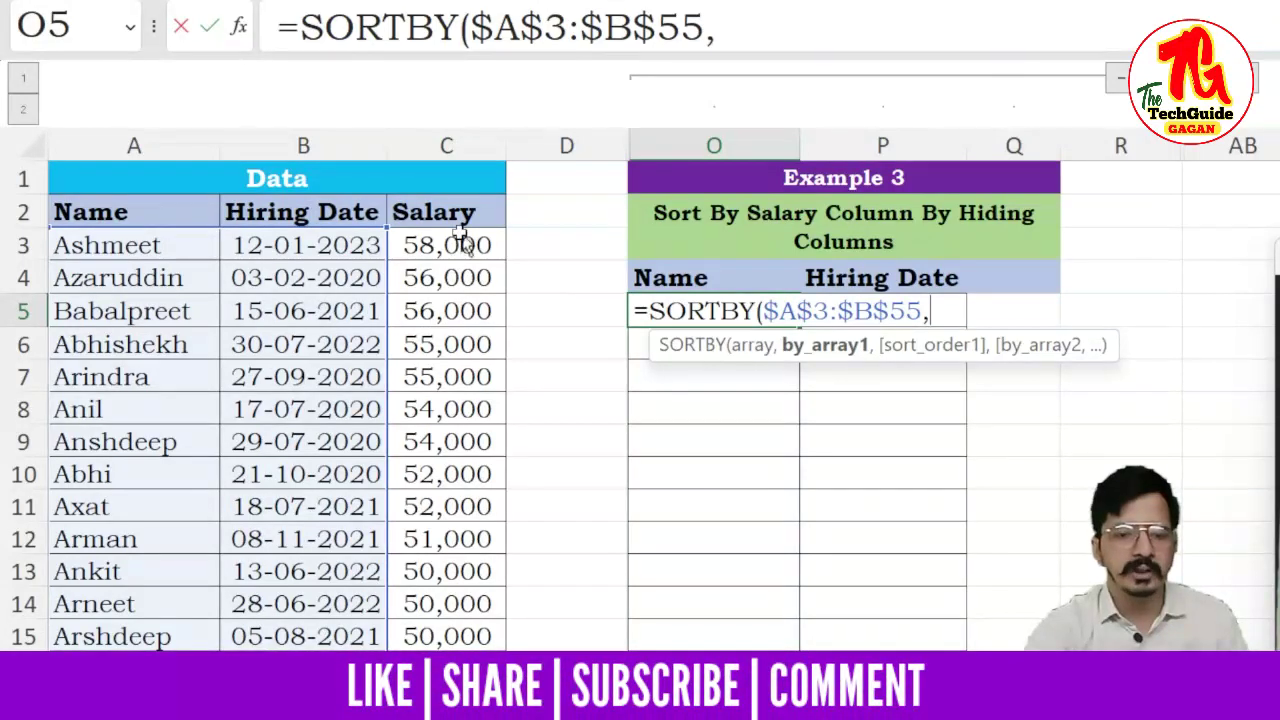
- Add the salary range $C$3:$C$55 as the sort key in descending order, -1, and enter the formula, accepting the bracket correction
{"action": "left_click", "coordinate": [460, 245]}
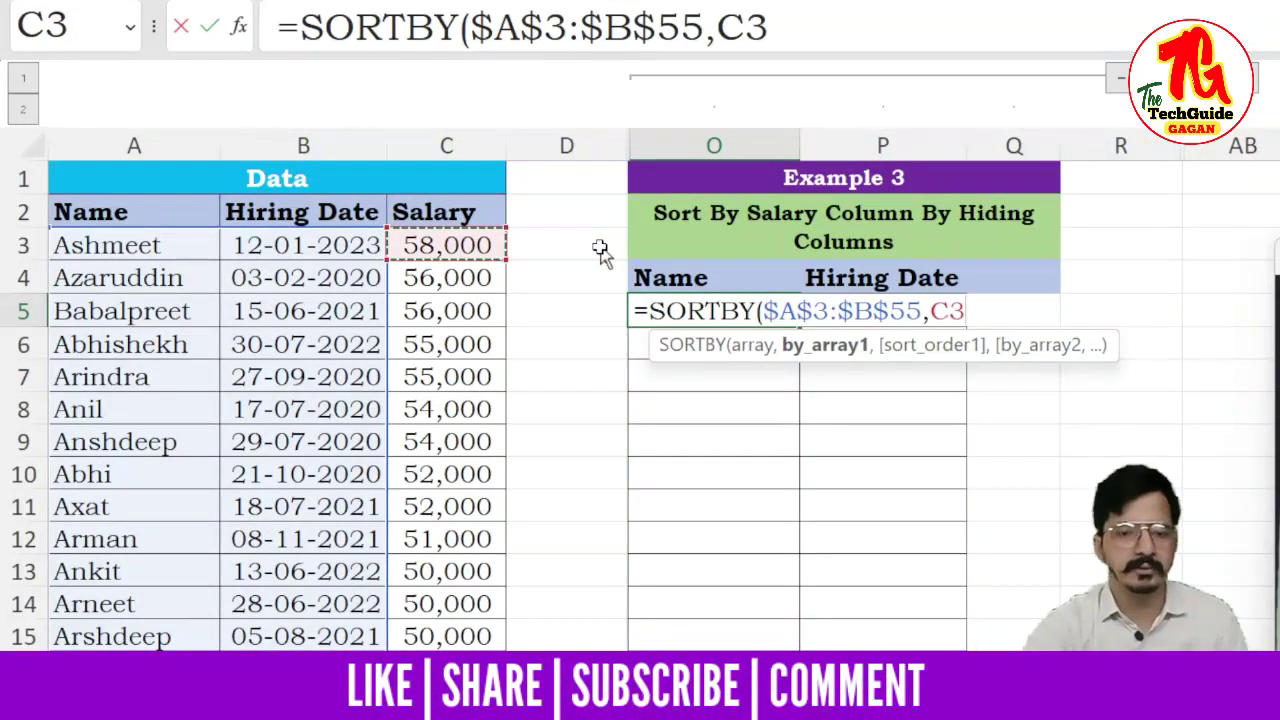
{"action": "key", "text": "ctrl+shift+Down"}
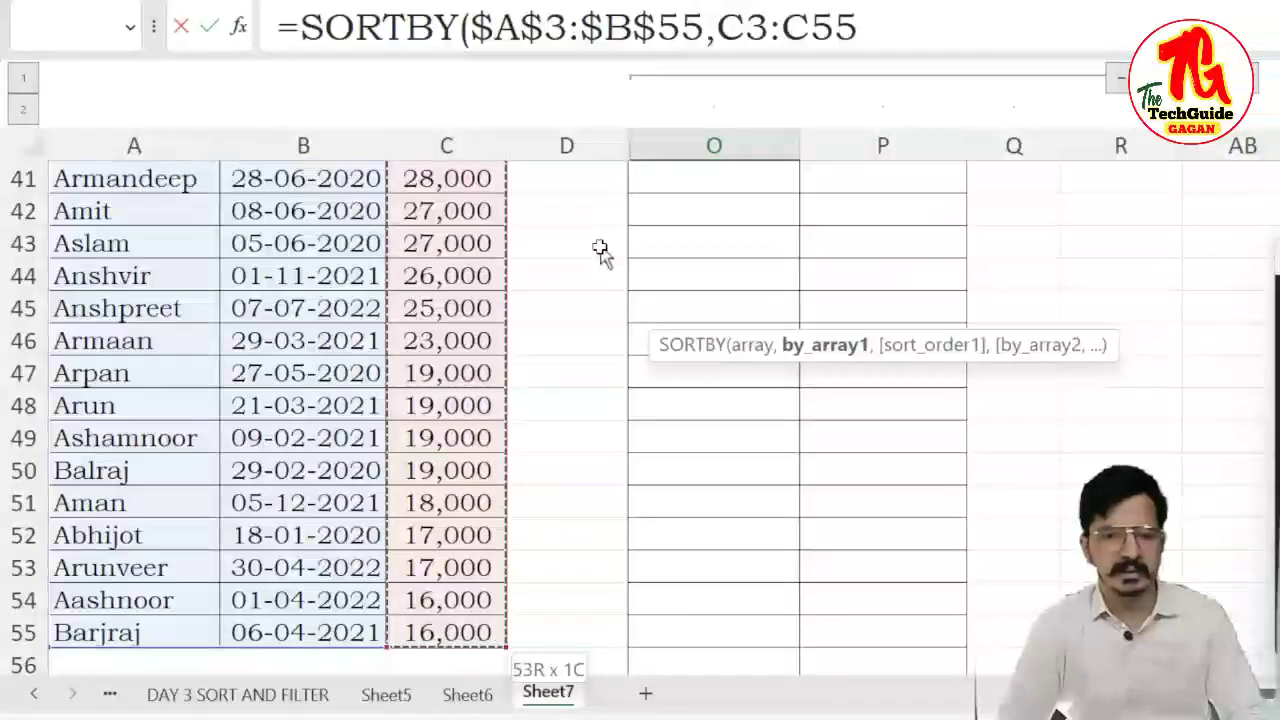
{"action": "key", "text": "F4"}
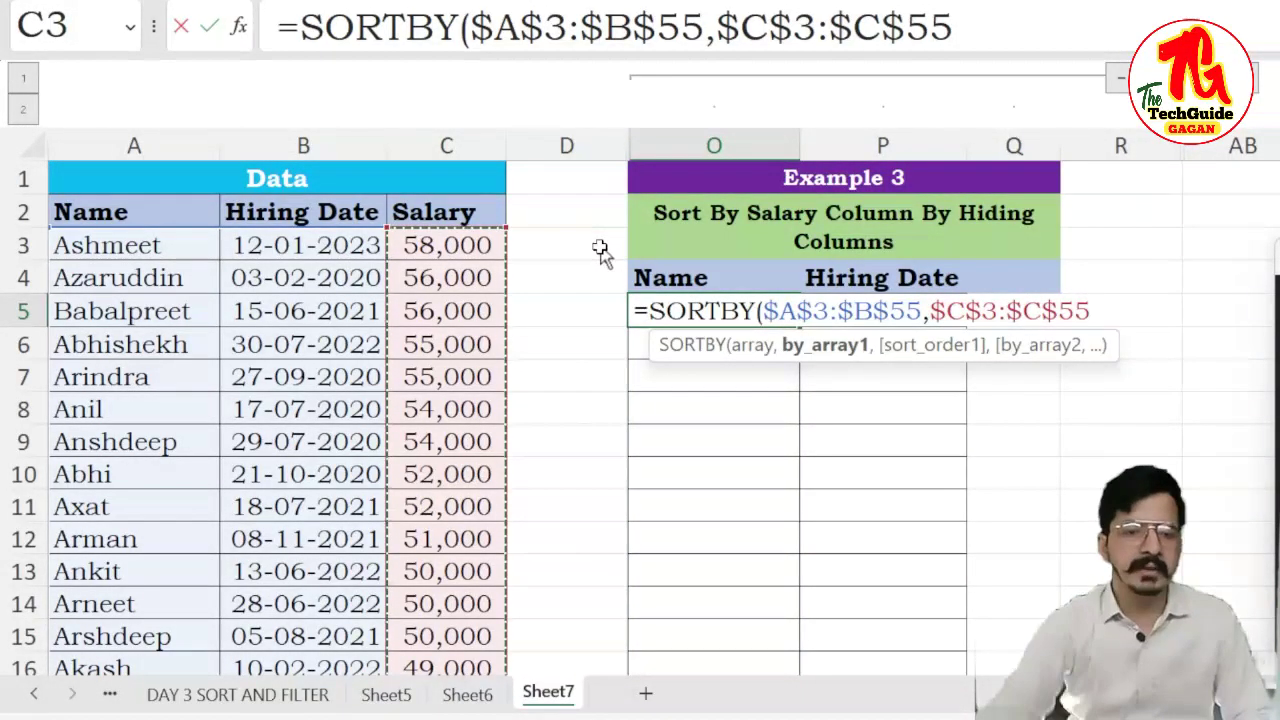
{"action": "type", "text": ","}
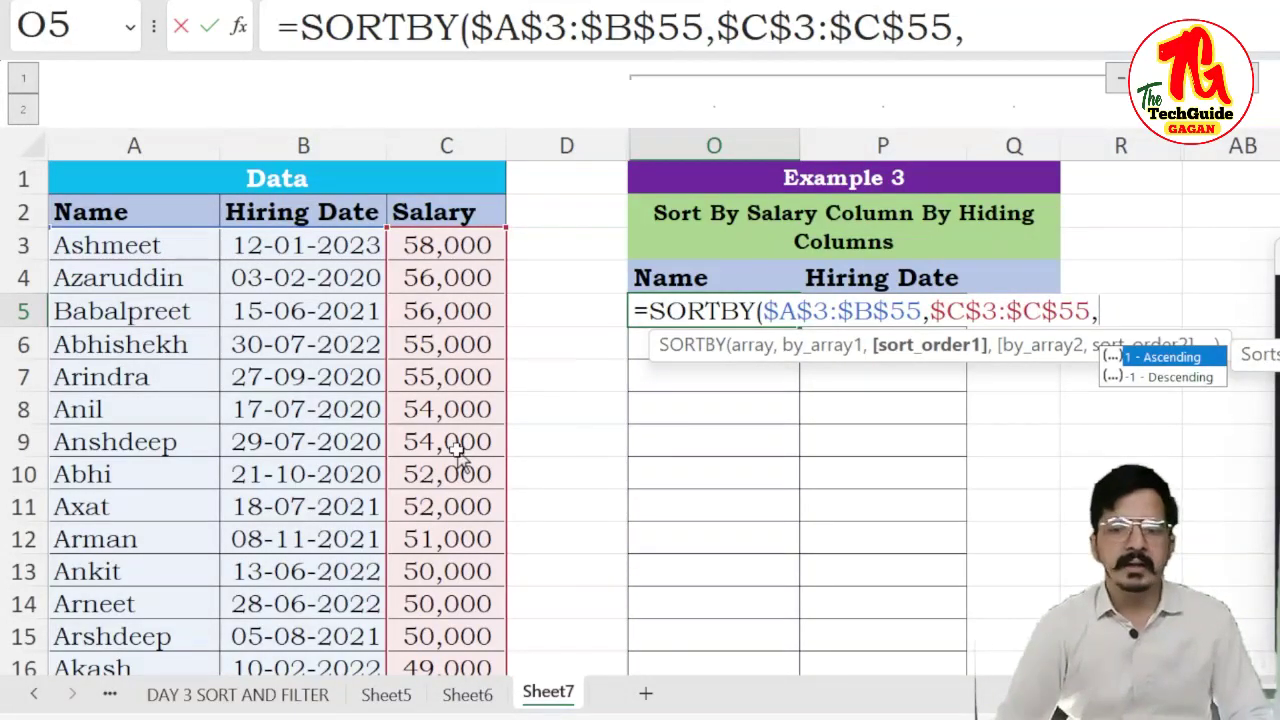
{"action": "key", "text": "Down"}
{"action": "key", "text": "Tab"}
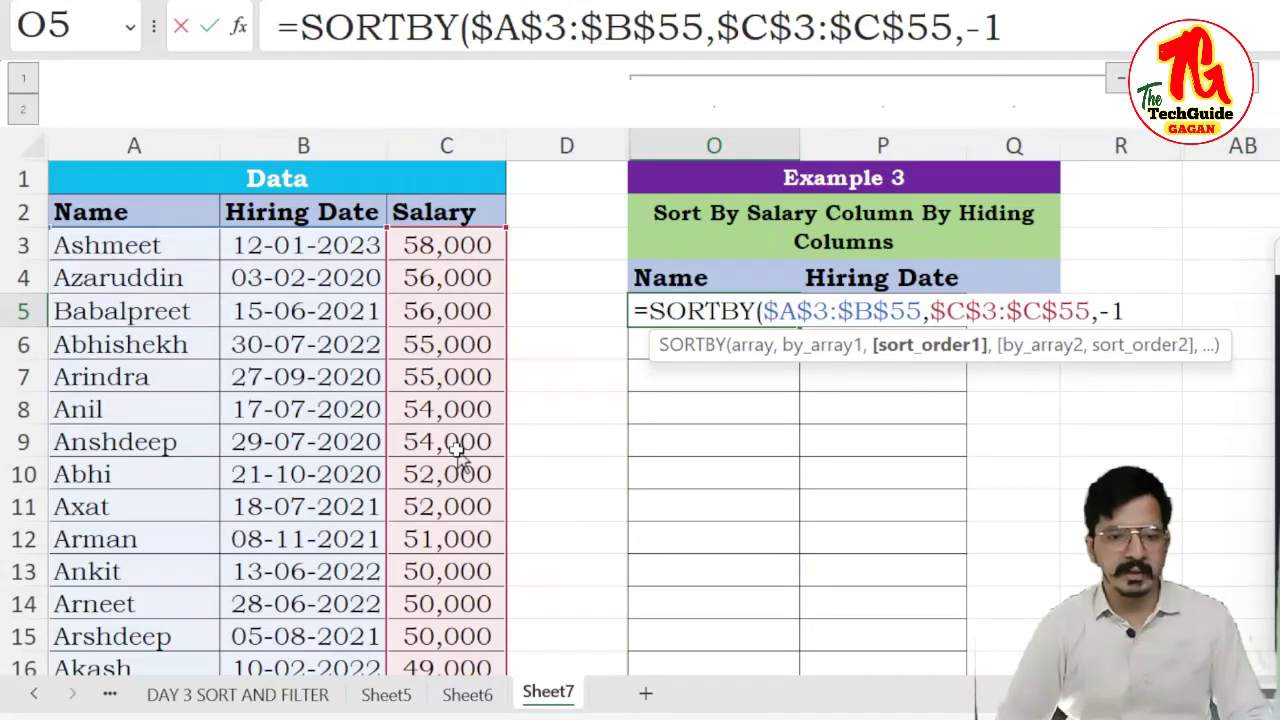
{"action": "type", "text": "))"}
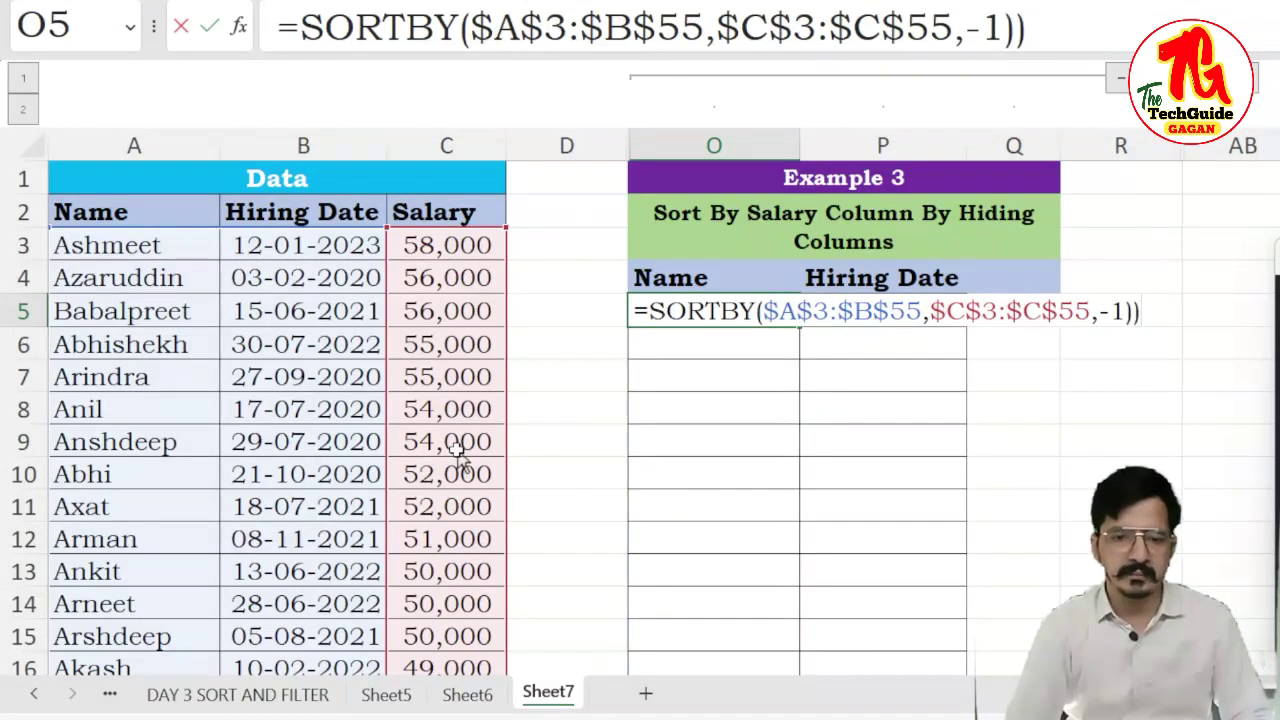
{"action": "key", "text": "Return"}
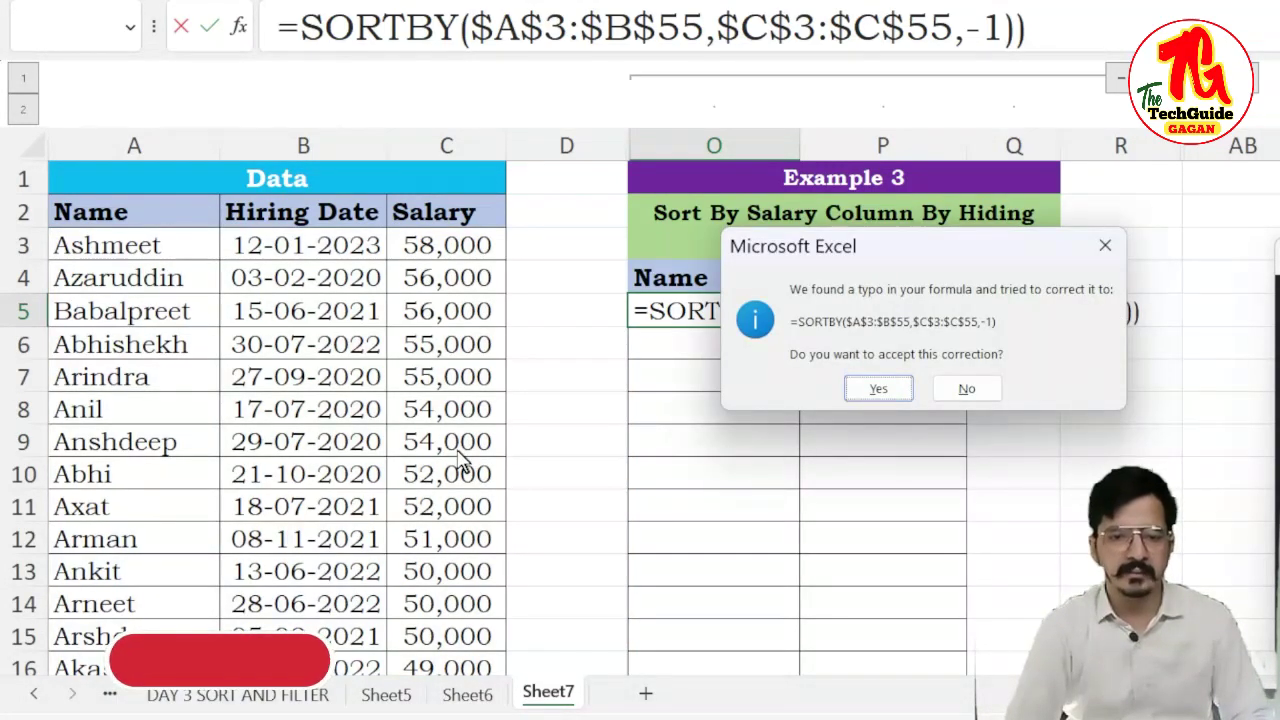
{"action": "key", "text": "Return"}
{"action": "key", "text": "Up"}
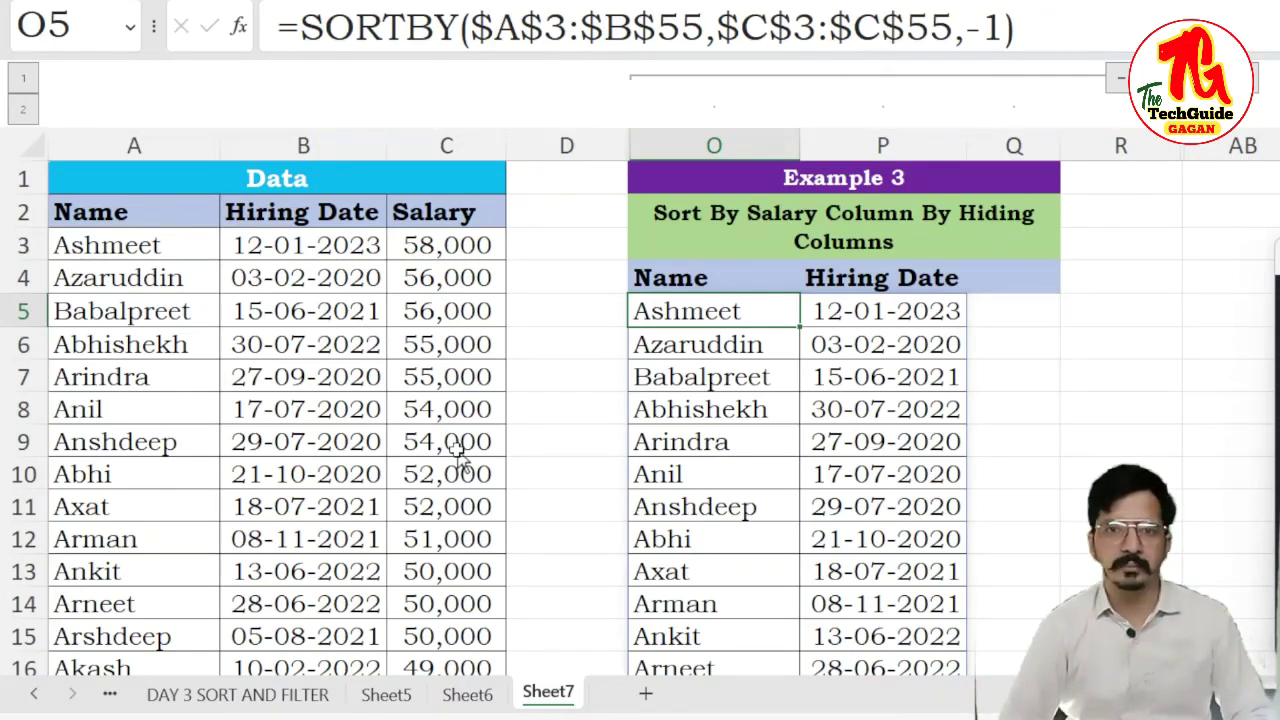
- Collapse the Example 3 columns and look over the custom Sort by list and the empty result table of Example 4
{"action": "key", "text": "Right"}
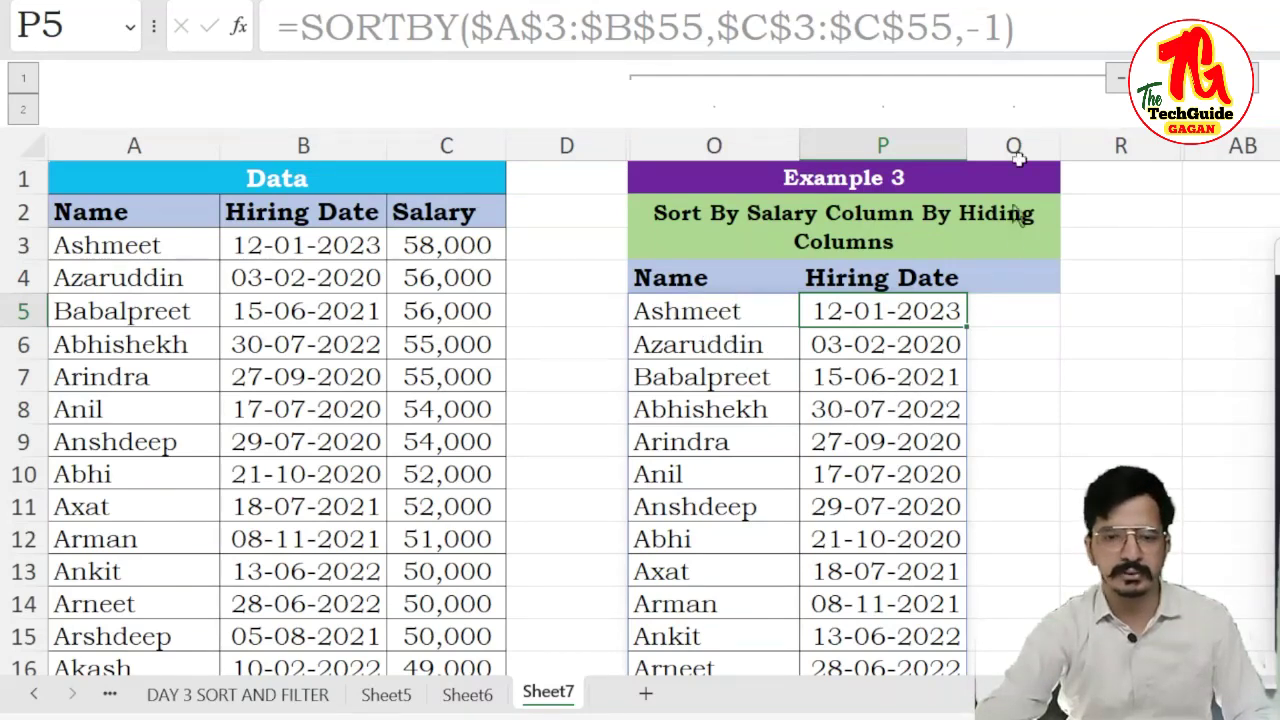
{"action": "left_click", "coordinate": [1116, 79]}
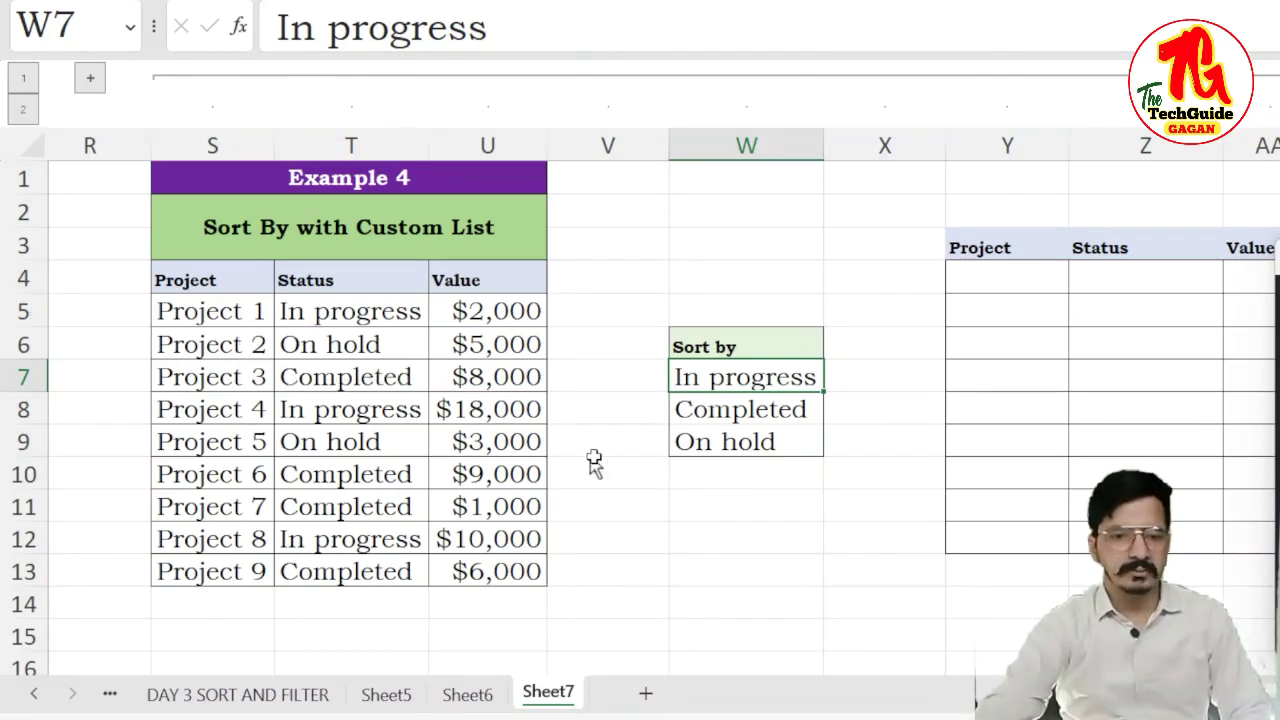
{"action": "left_click_drag", "start_coordinate": [745, 385], "coordinate": [743, 486]}
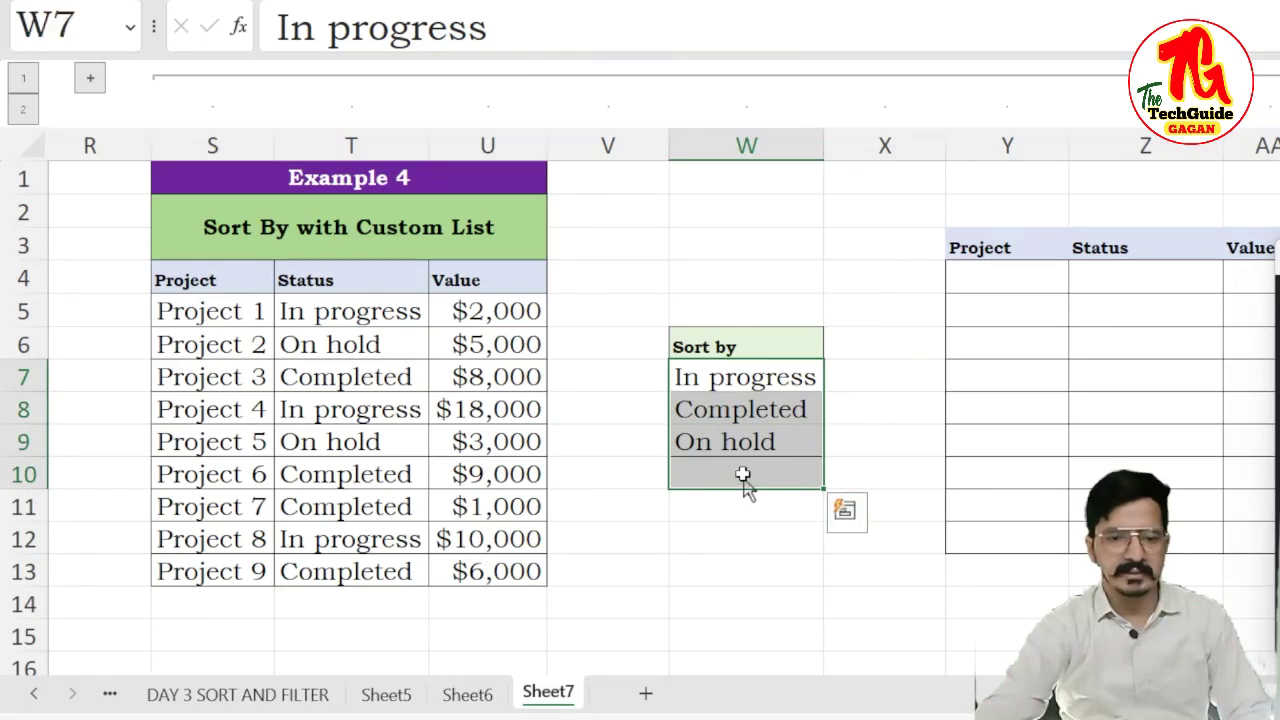
{"action": "left_click_drag", "start_coordinate": [826, 369], "coordinate": [1148, 419]}
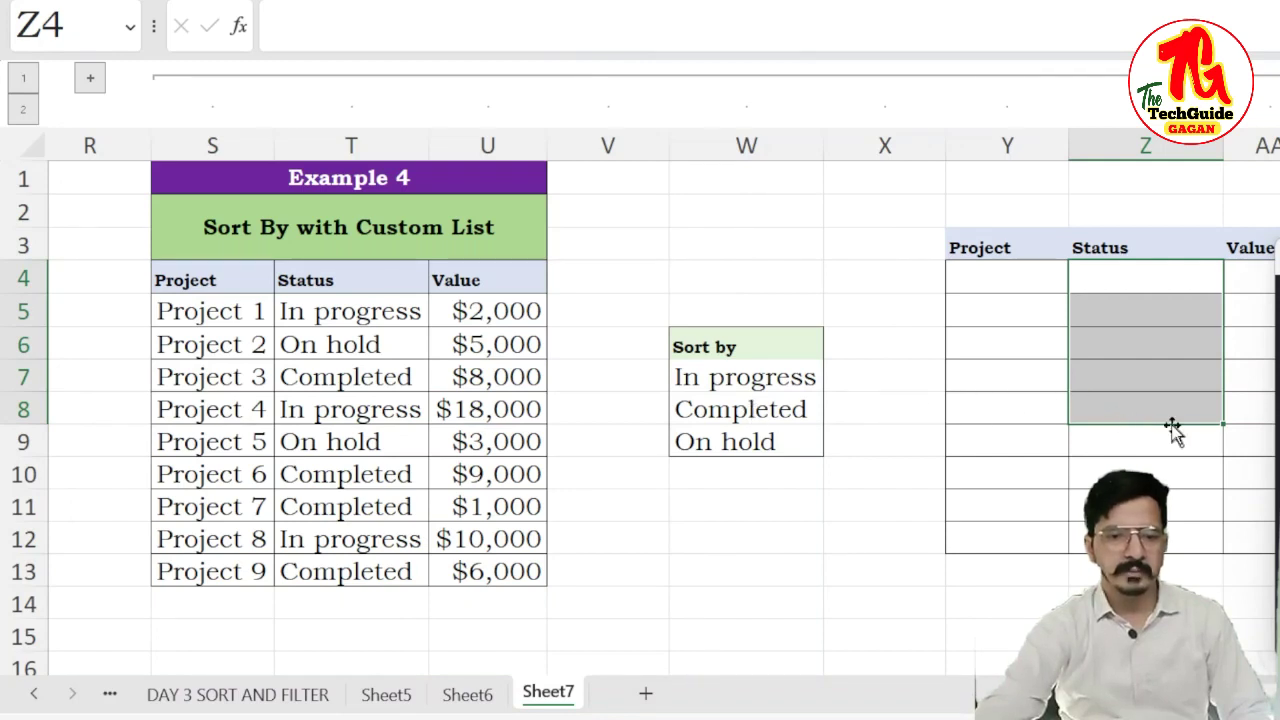
- Start a SORTBY formula in cell Y4 with the Example 4 project table $S$5:$U$13 as the array
{"action": "left_click", "coordinate": [996, 283]}
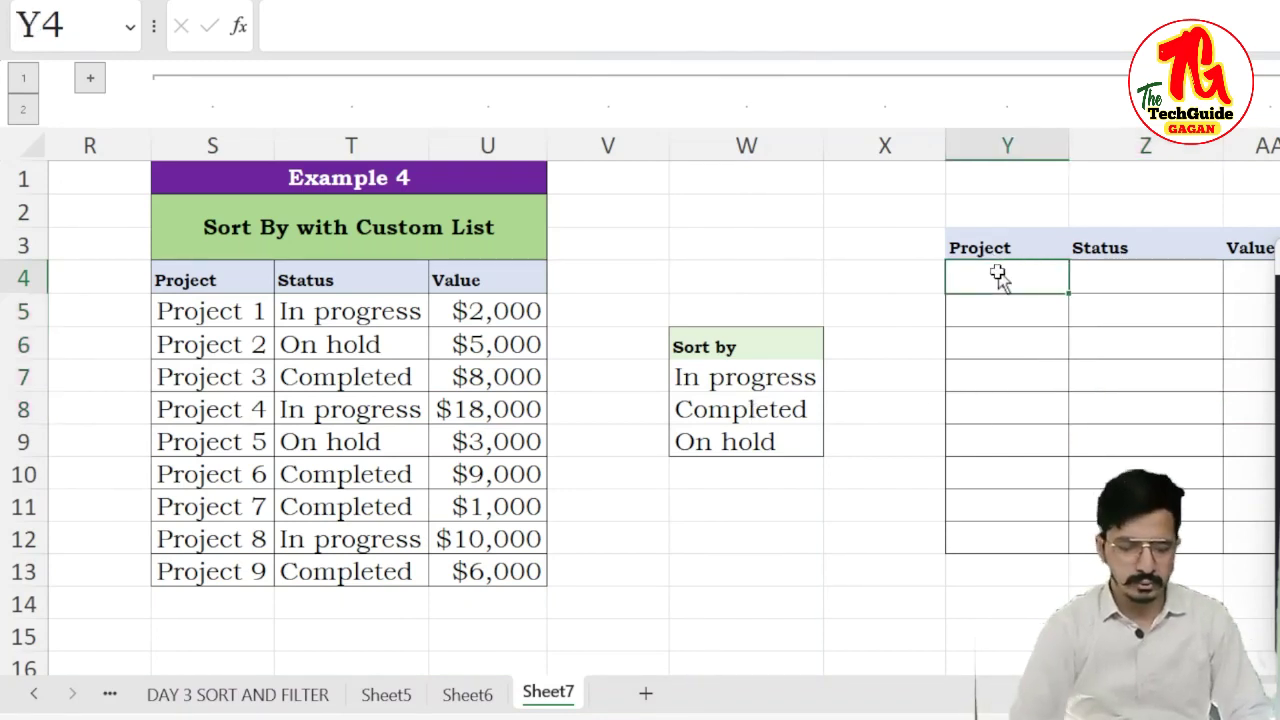
{"action": "type", "text": "=sort"}
{"action": "key", "text": "Down"}
{"action": "key", "text": "Tab"}
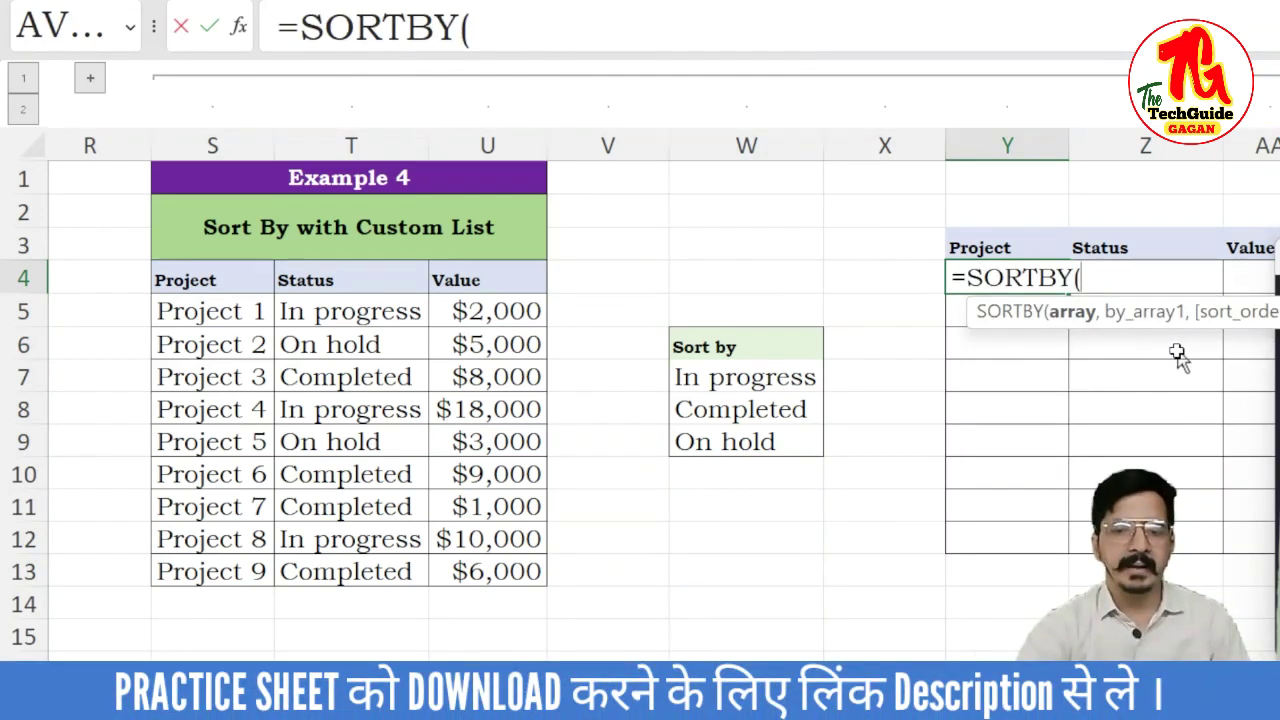
{"action": "left_click_drag", "start_coordinate": [205, 316], "coordinate": [520, 575]}
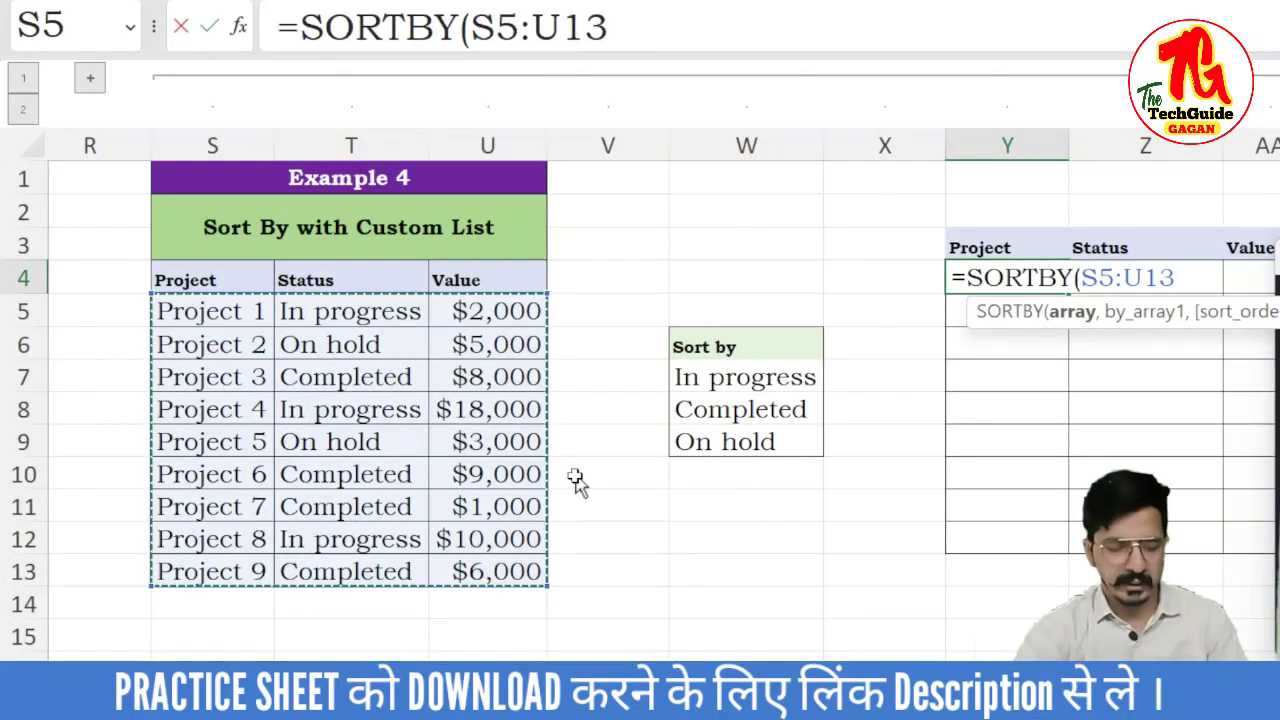
{"action": "key", "text": "F4"}
{"action": "left_click", "coordinate": [731, 25]}
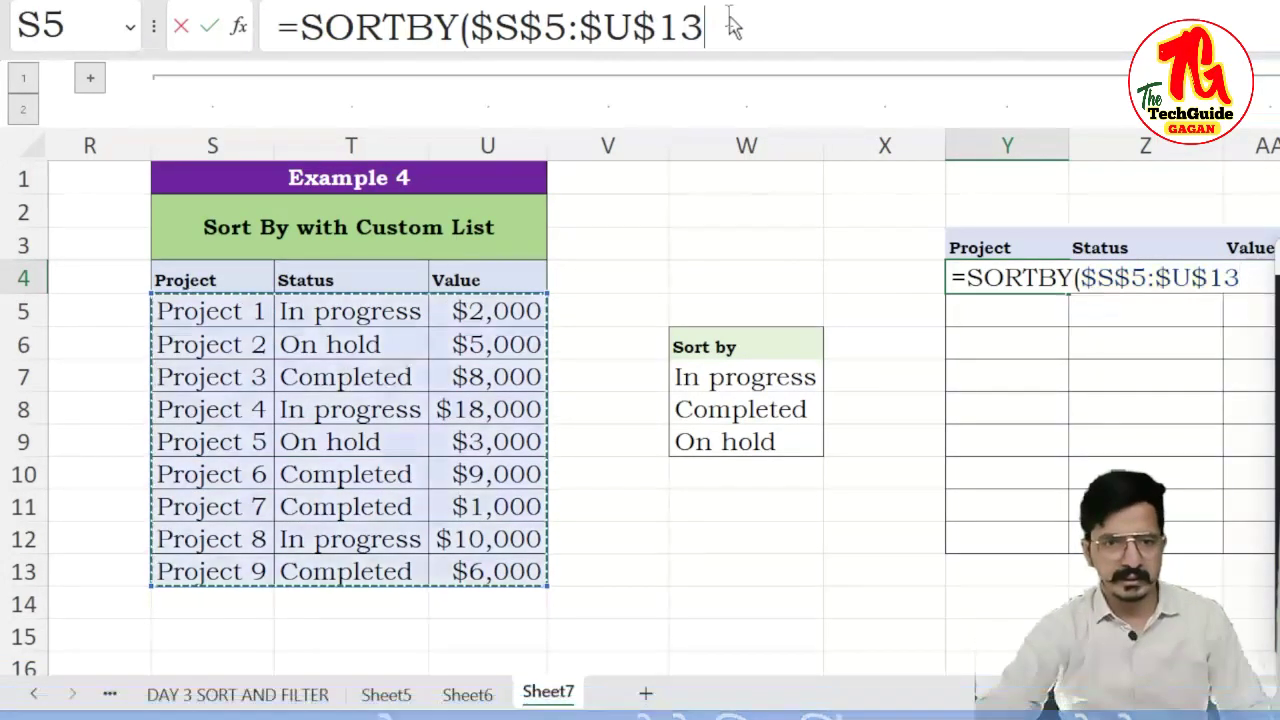
{"action": "type", "text": ","}
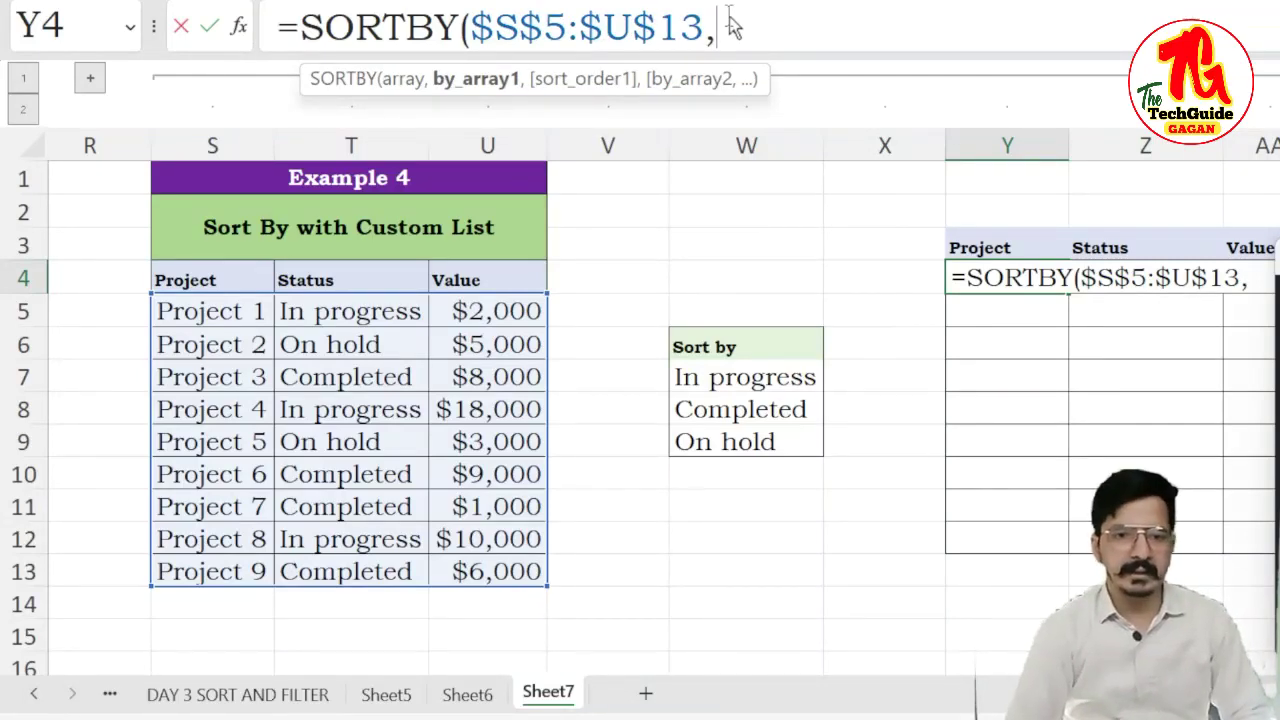
- Add MATCH(T5:T13,W7:W9,0) as the first sort key, matching the project statuses exactly against the custom Sort by list
{"action": "type", "text": "ma"}
{"action": "key", "text": "Tab"}
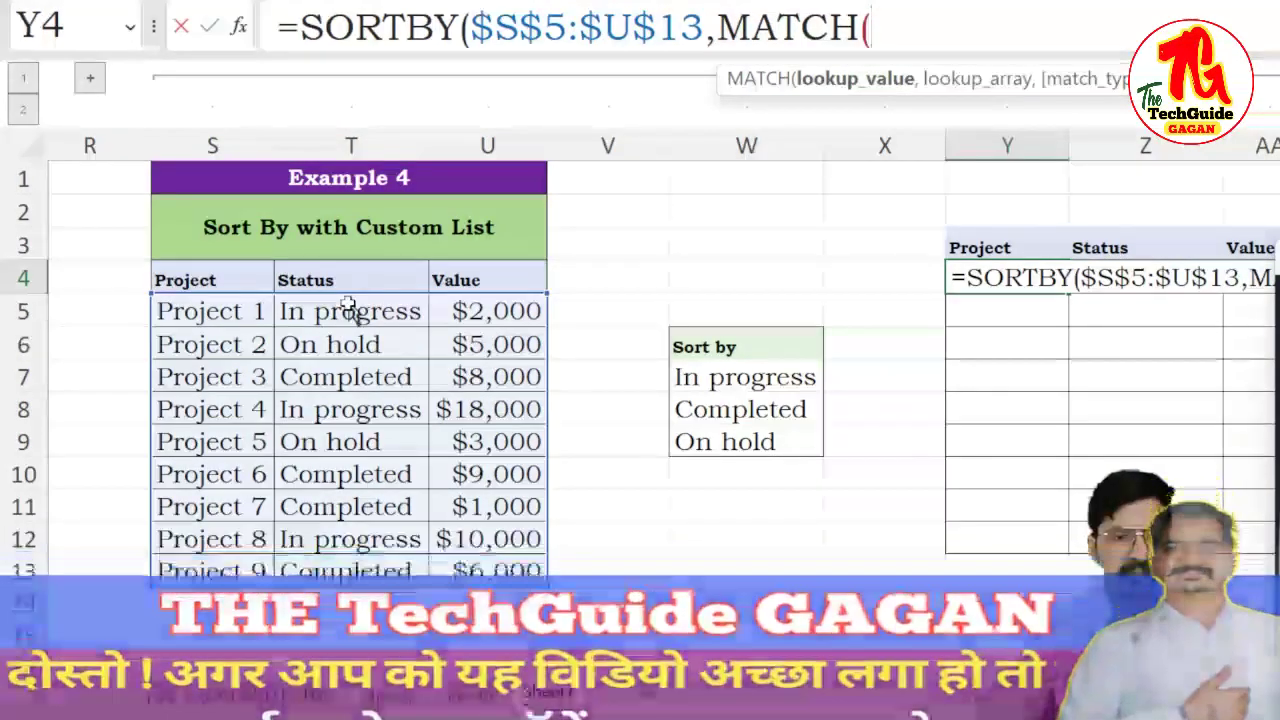
{"action": "left_click_drag", "start_coordinate": [347, 305], "coordinate": [360, 580]}
{"action": "type", "text": ","}
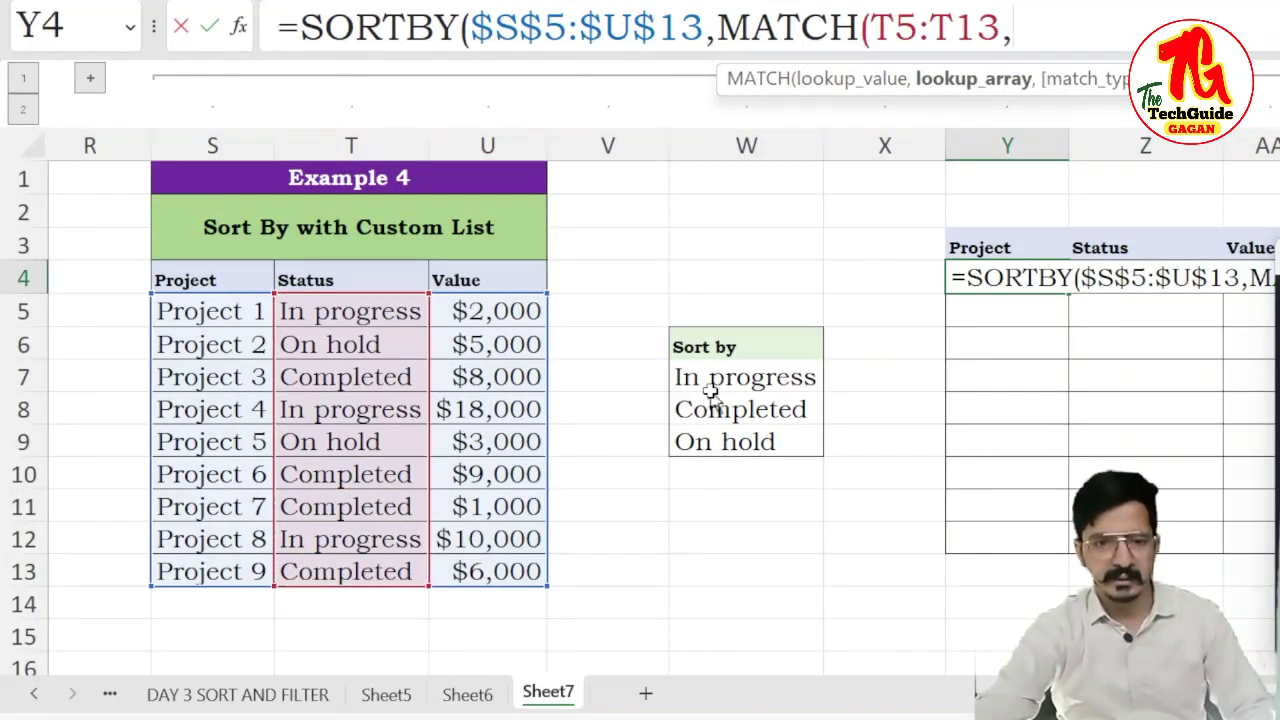
{"action": "left_click_drag", "start_coordinate": [710, 390], "coordinate": [740, 447]}
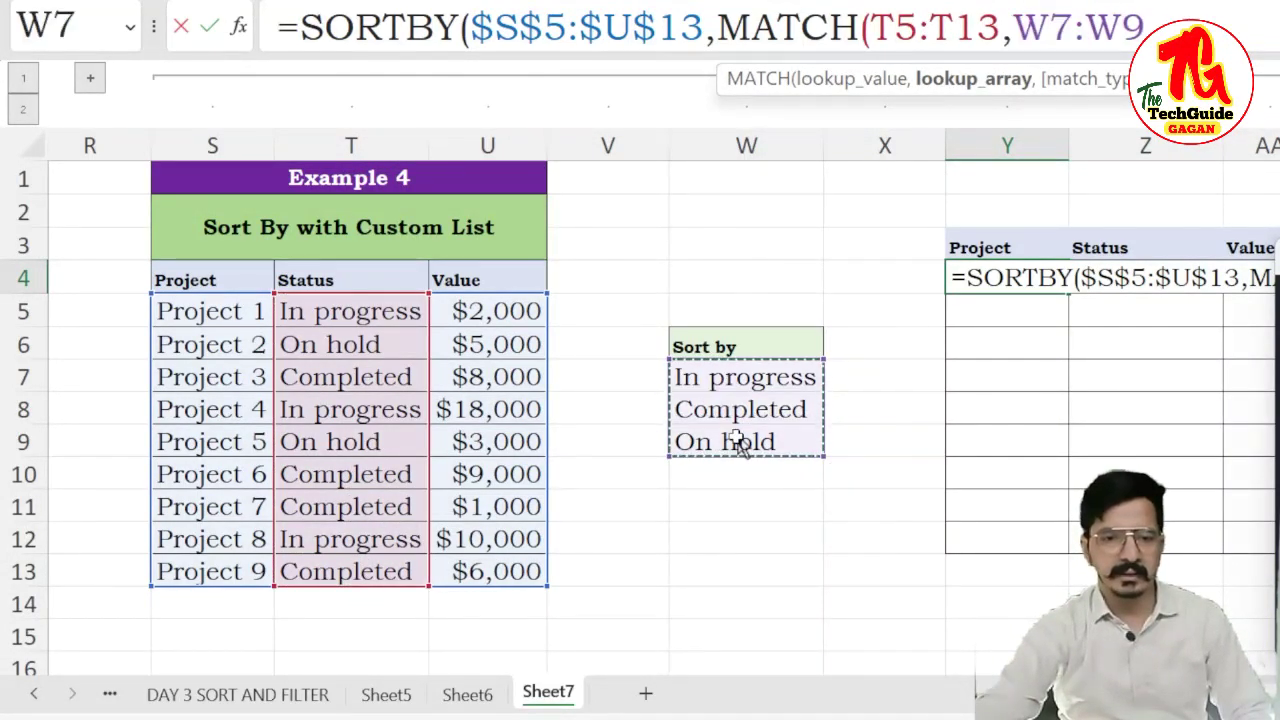
{"action": "type", "text": ","}
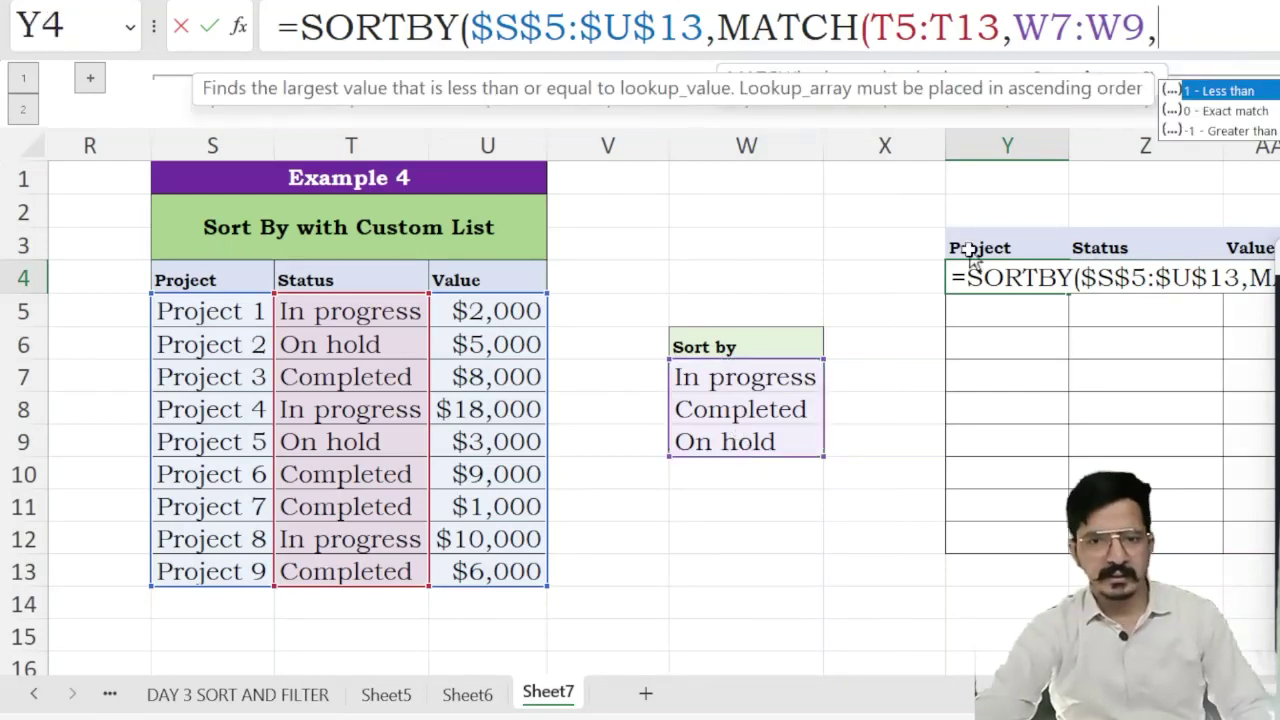
{"action": "type", "text": "0"}
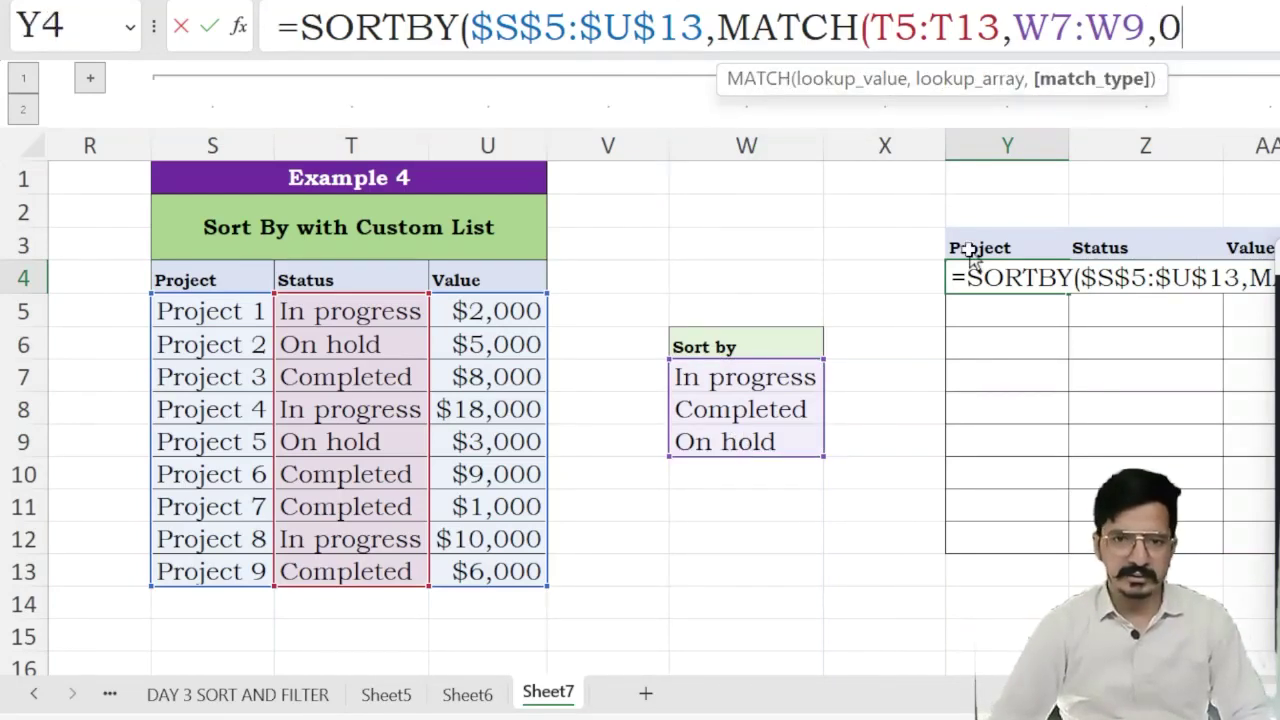
{"action": "type", "text": ")"}
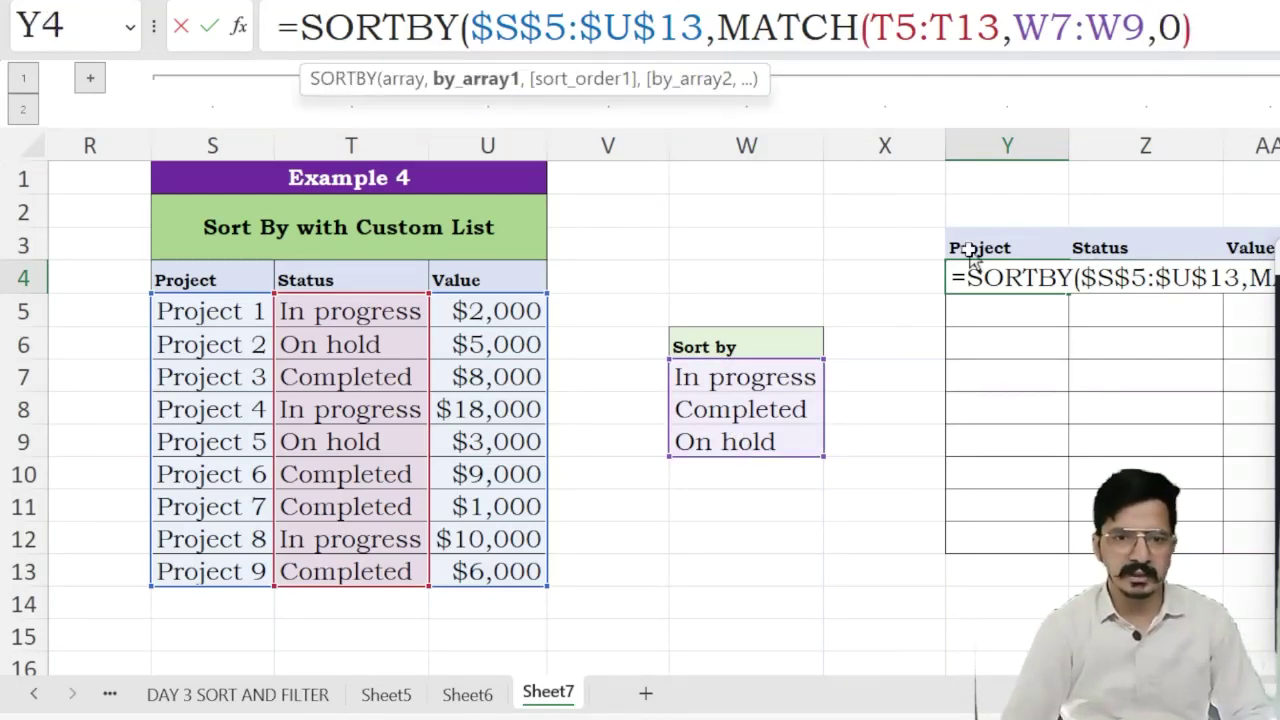
- Set the first sort order to ascending, 1, add the project values U5:U13 as second sort key, and enter the formula
{"action": "type", "text": ","}
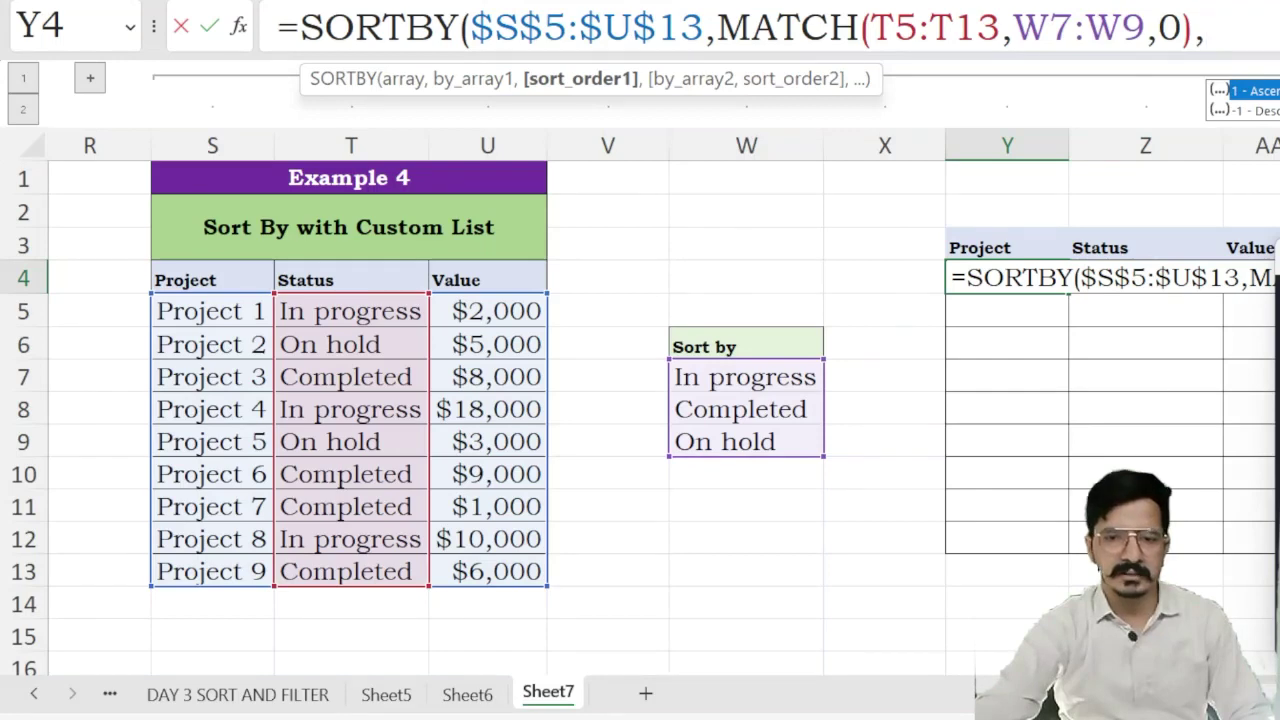
{"action": "type", "text": "1"}
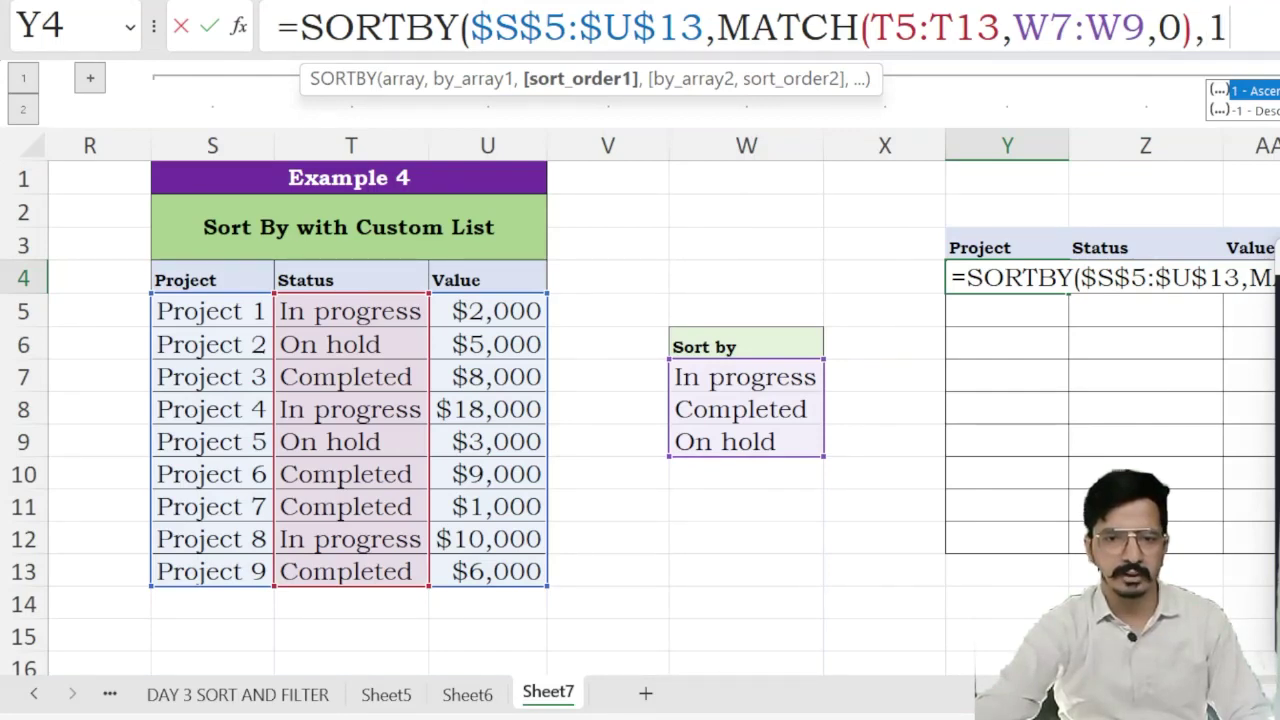
{"action": "type", "text": ","}
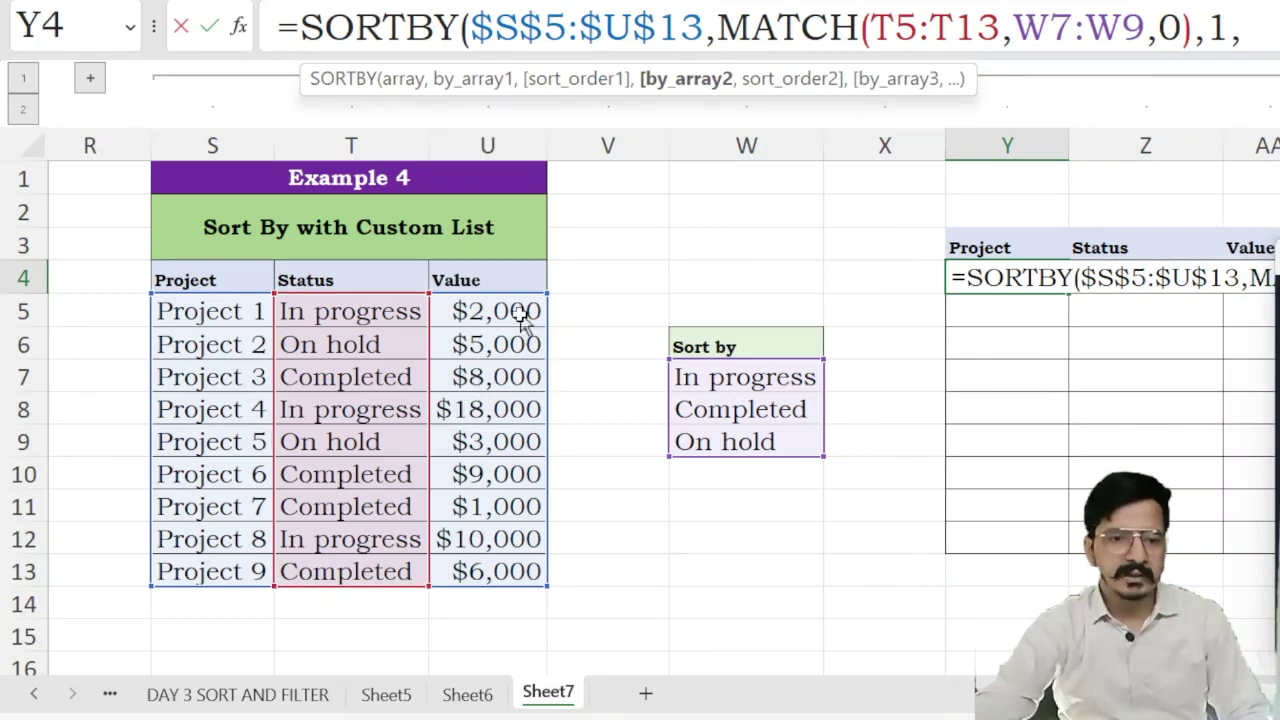
{"action": "left_click_drag", "start_coordinate": [524, 322], "coordinate": [535, 567]}
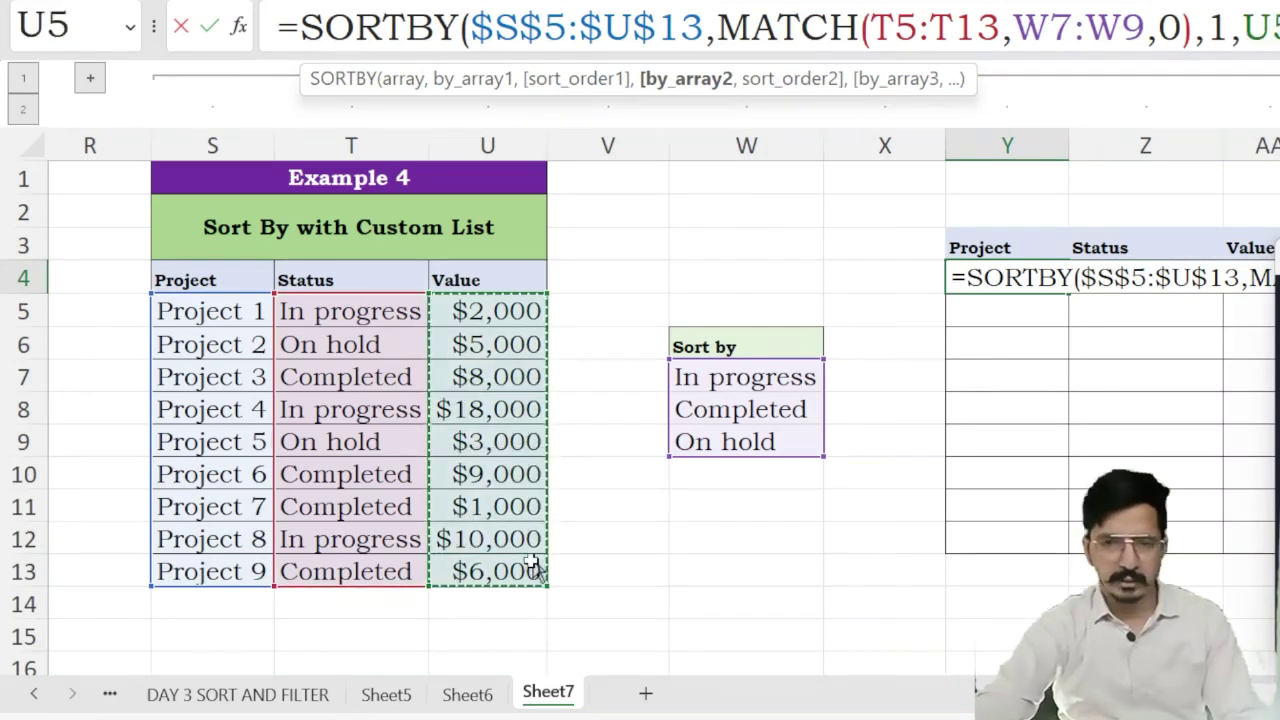
{"action": "type", "text": ","}
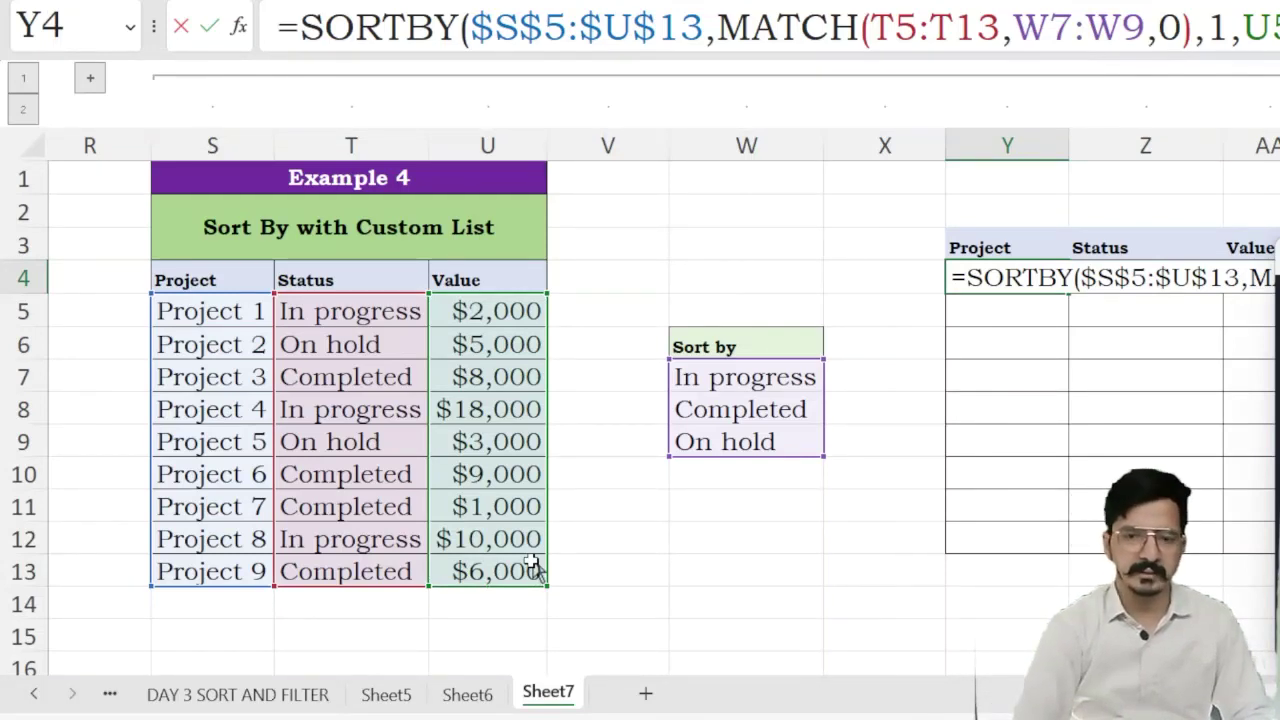
{"action": "key", "text": "Return"}
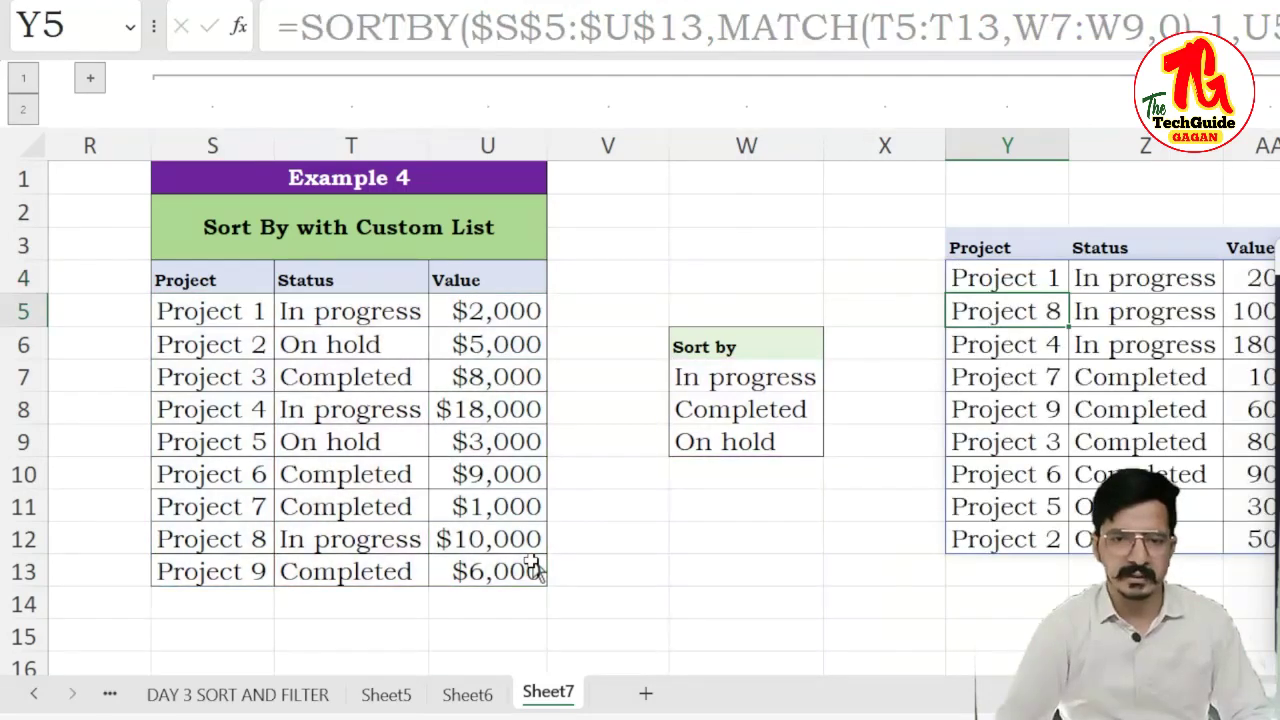
- Look over the sorted Example 4 result table, checking the value order within each status in AA4:AA12
{"action": "key", "text": "Right"}
{"action": "key", "text": "Right"}
{"action": "key", "text": "Right"}
{"action": "key", "text": "Right"}
{"action": "key", "text": "Right"}
{"action": "key", "text": "Right"}
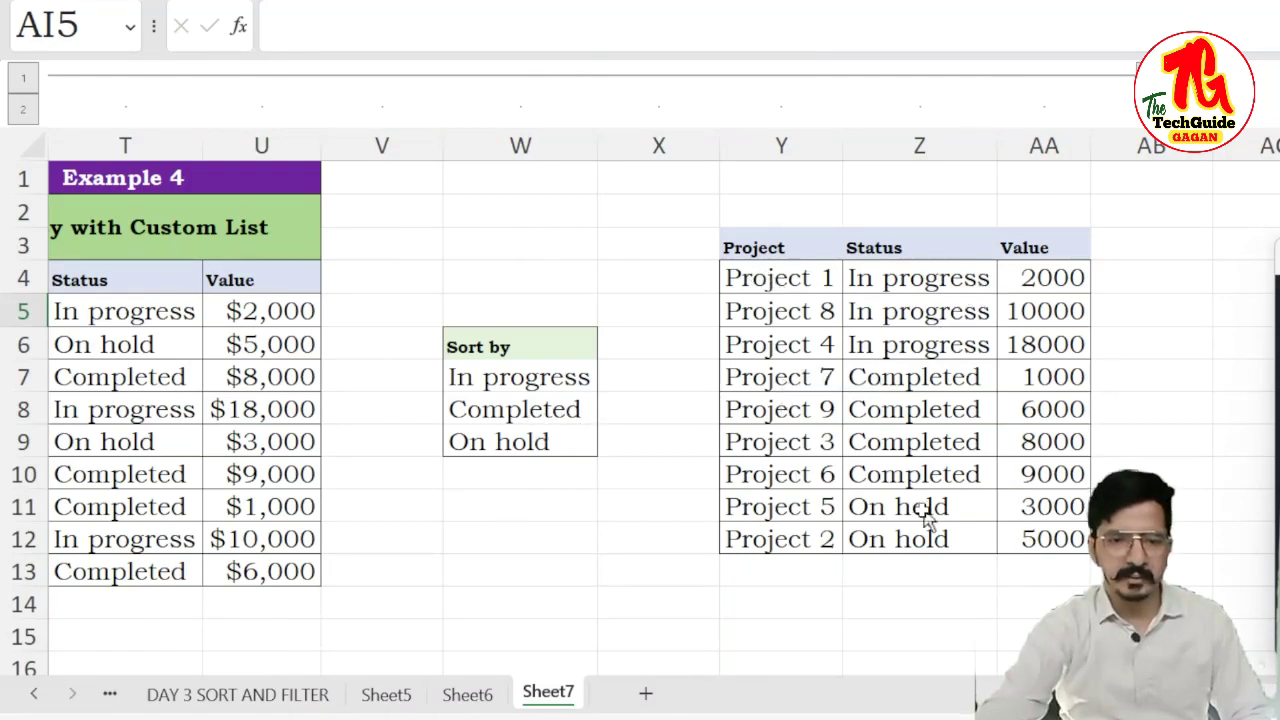
{"action": "left_click_drag", "start_coordinate": [1075, 284], "coordinate": [1082, 530]}
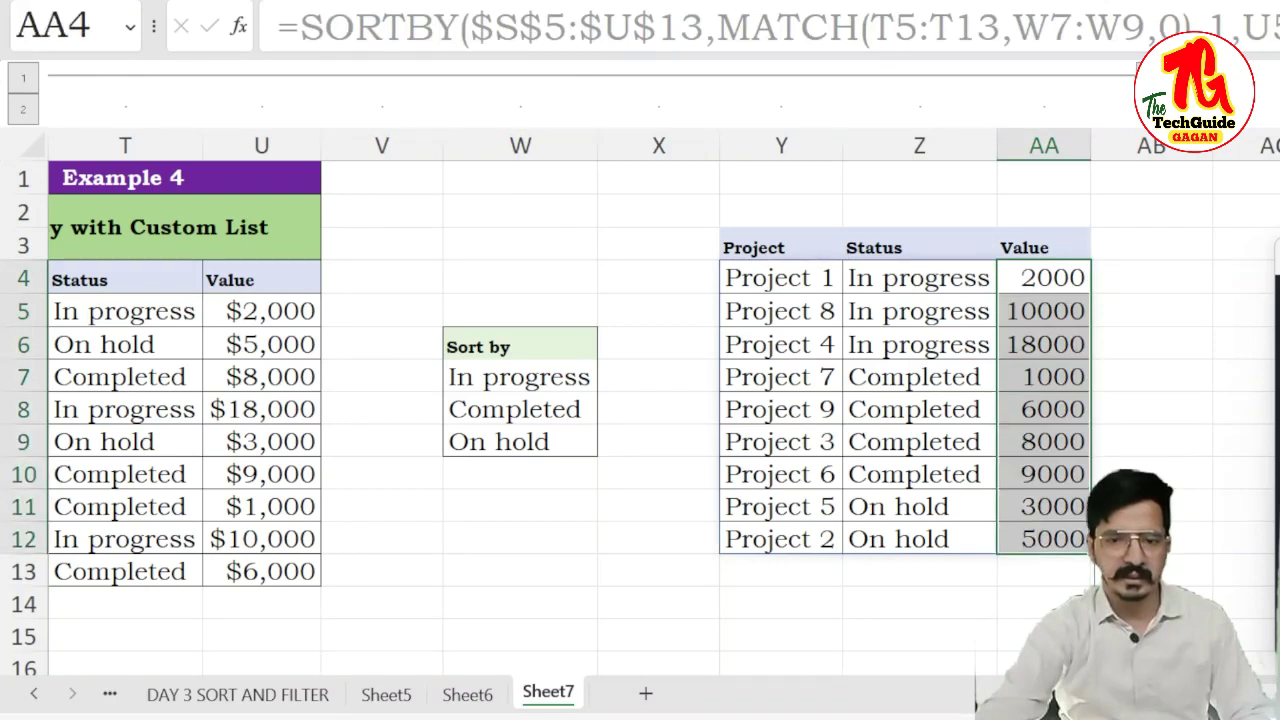
- Rearrange the custom Sort by list in W7:W9 to Completed, On hold, In progress, and check the result's status order
{"action": "left_click", "coordinate": [534, 455]}
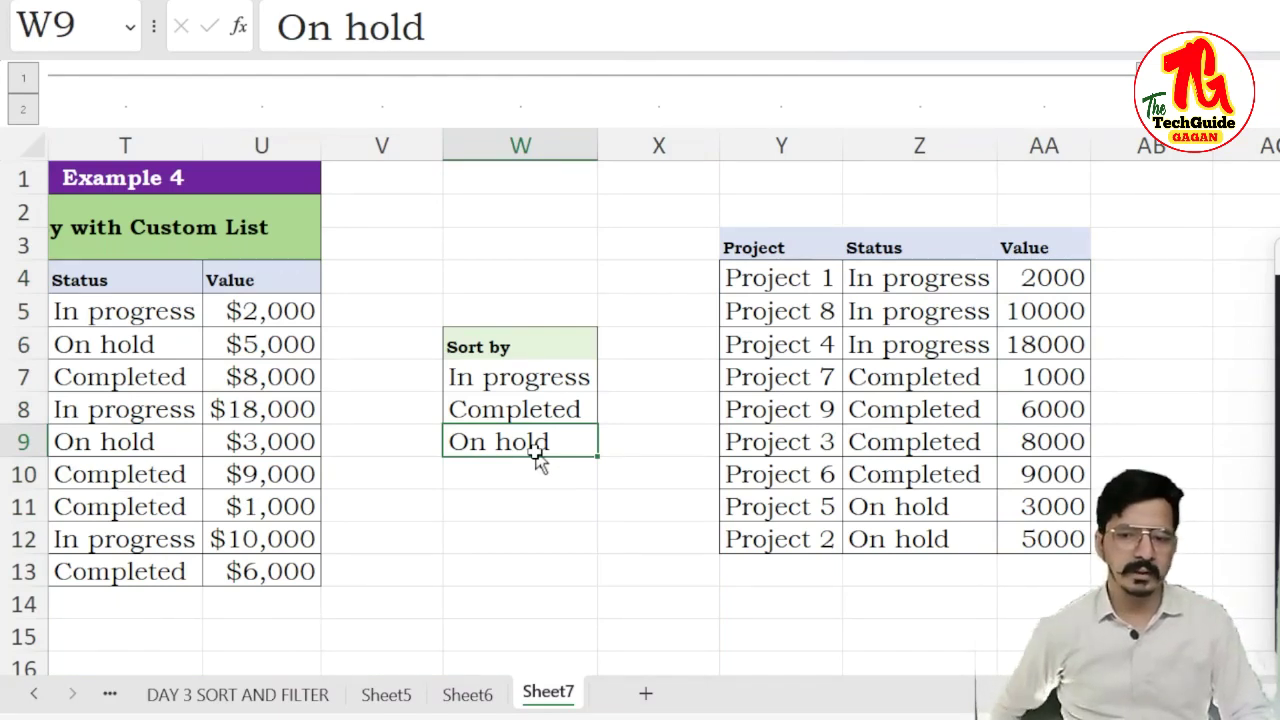
{"action": "key", "text": "ctrl+c"}
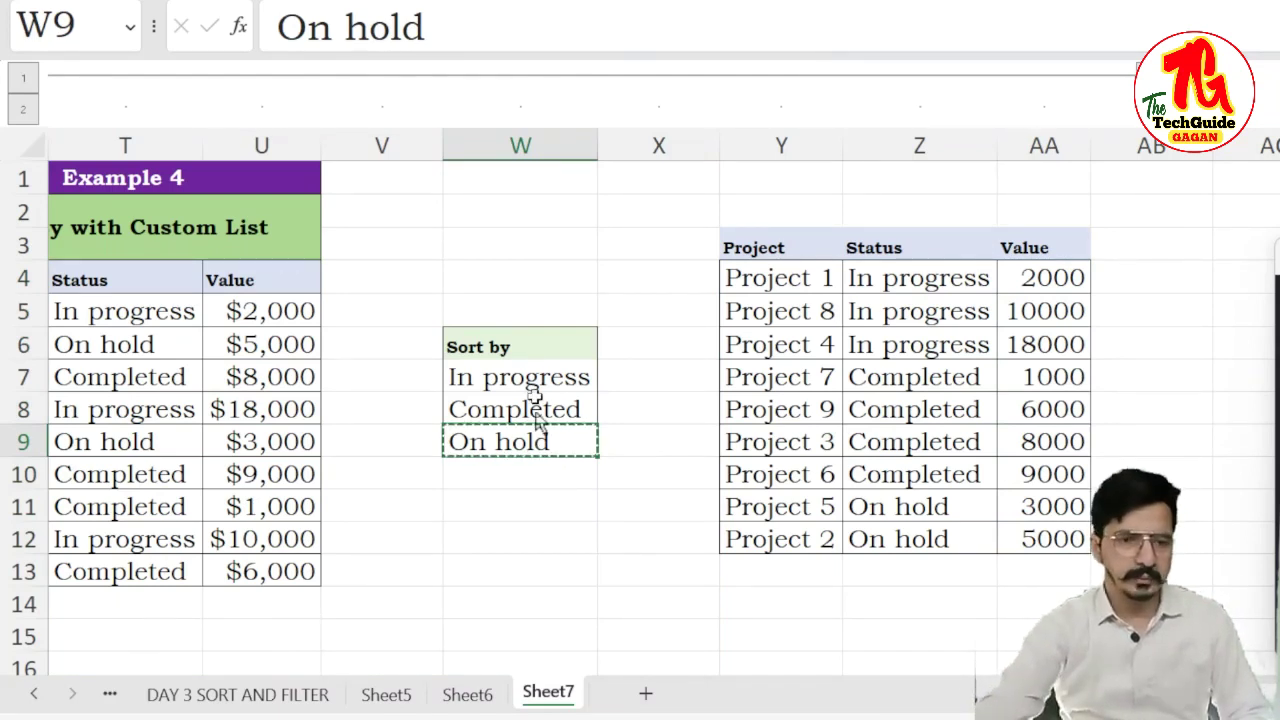
{"action": "left_click", "coordinate": [552, 384]}
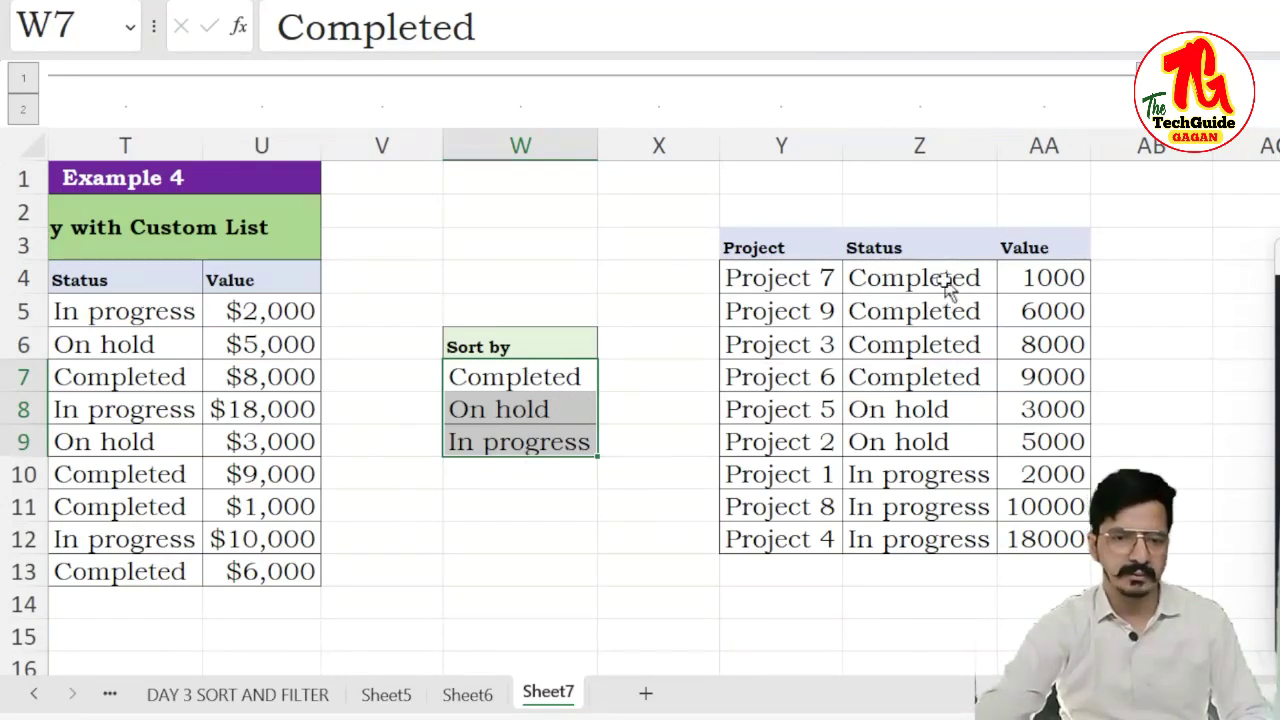
{"action": "left_click_drag", "start_coordinate": [951, 280], "coordinate": [975, 560]}
{"action": "left_click", "coordinate": [660, 477]}
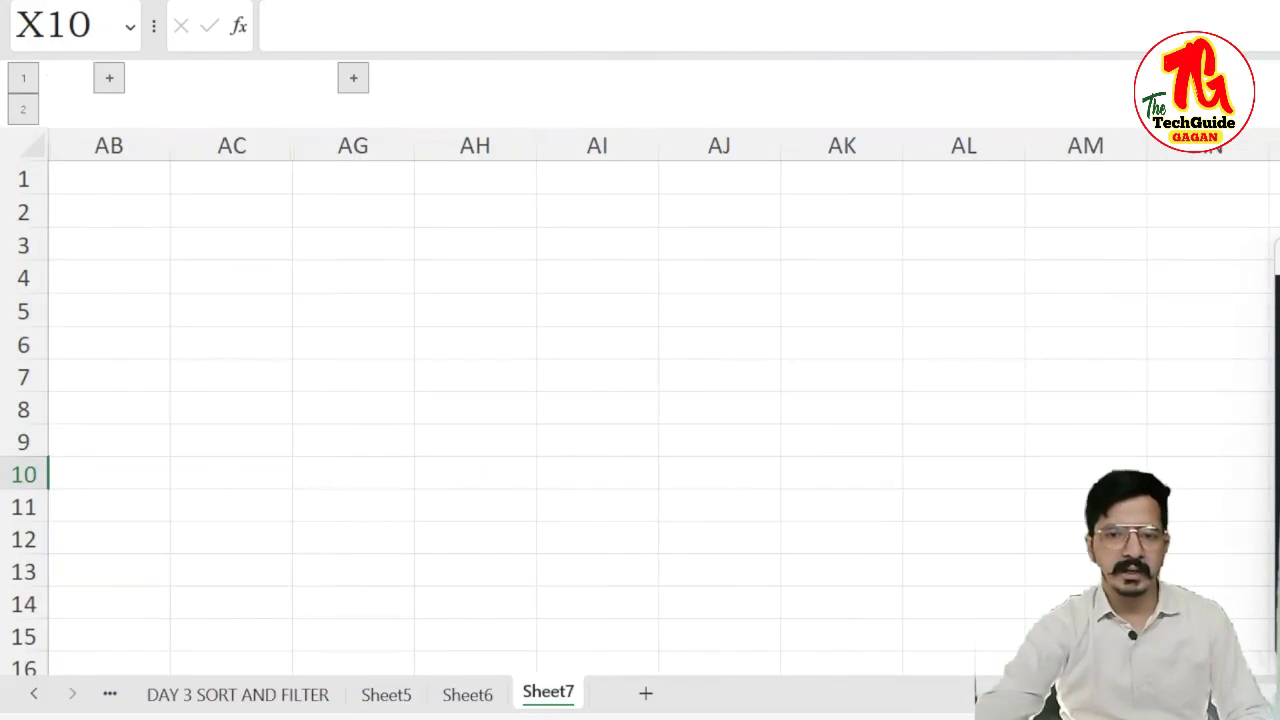
- Expand the collapsed Example 5 Sort Filtered List columns and look through the name list down to row 47
{"action": "left_click", "coordinate": [353, 79]}
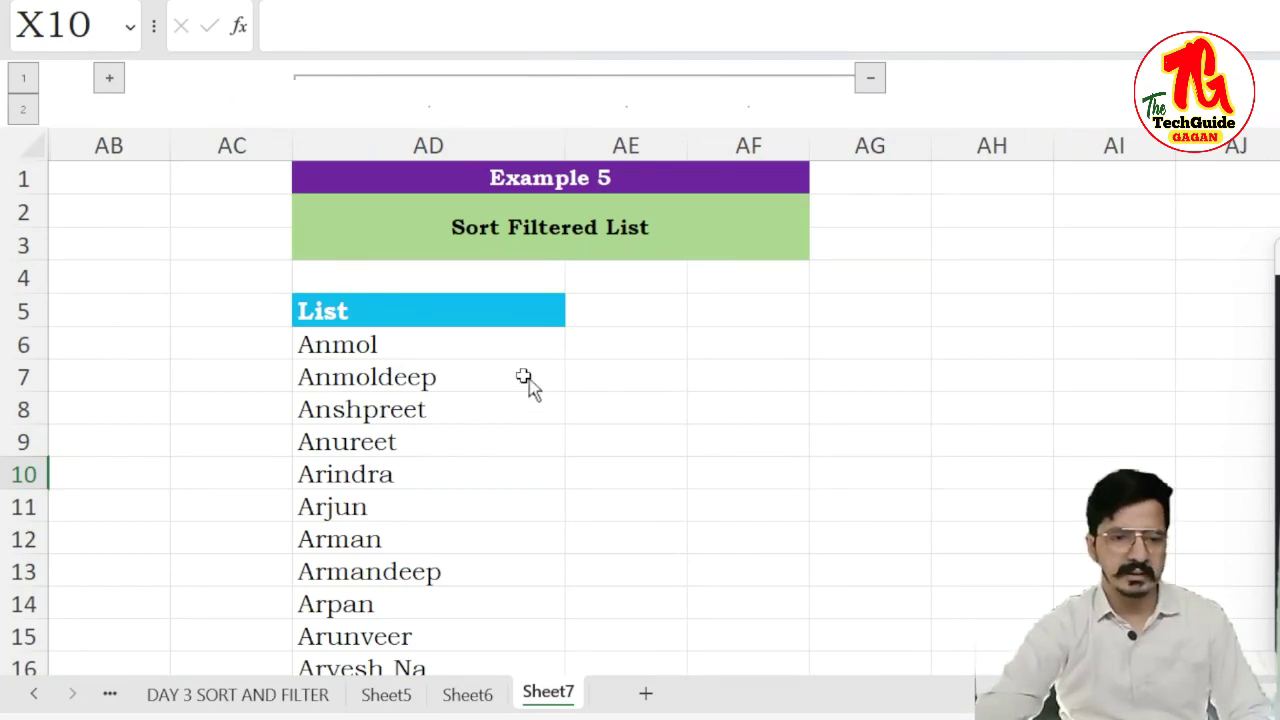
{"action": "left_click", "coordinate": [496, 350]}
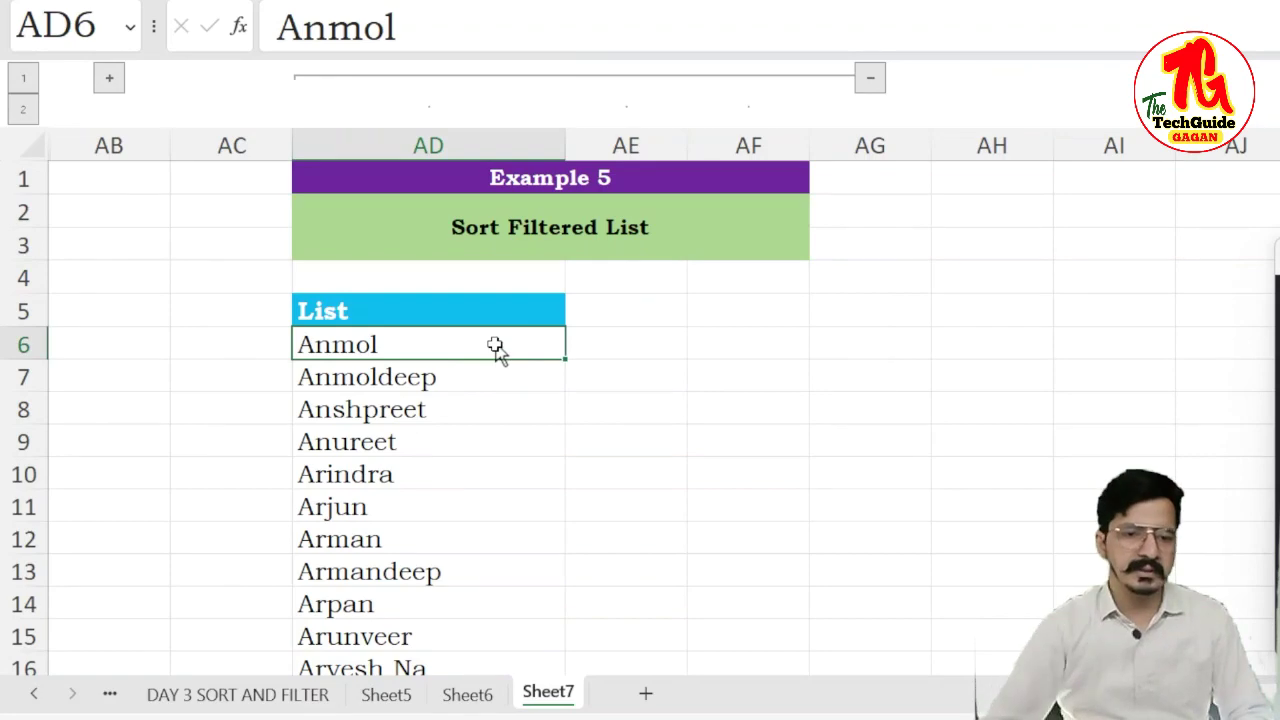
{"action": "key", "text": "ctrl+Down"}
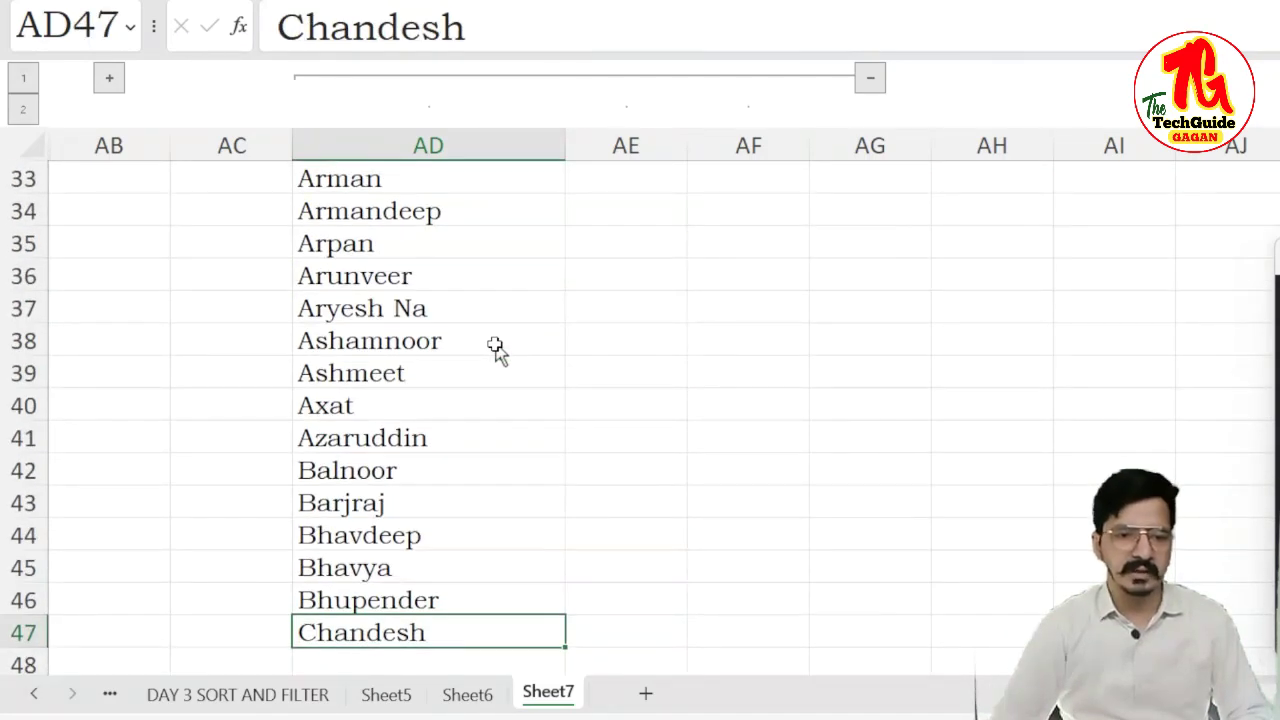
{"action": "key", "text": "ctrl+Up"}
- Start a UNIQUE formula in cell AF5 beside the Example 5 list
{"action": "key", "text": "Right"}
{"action": "key", "text": "Right"}
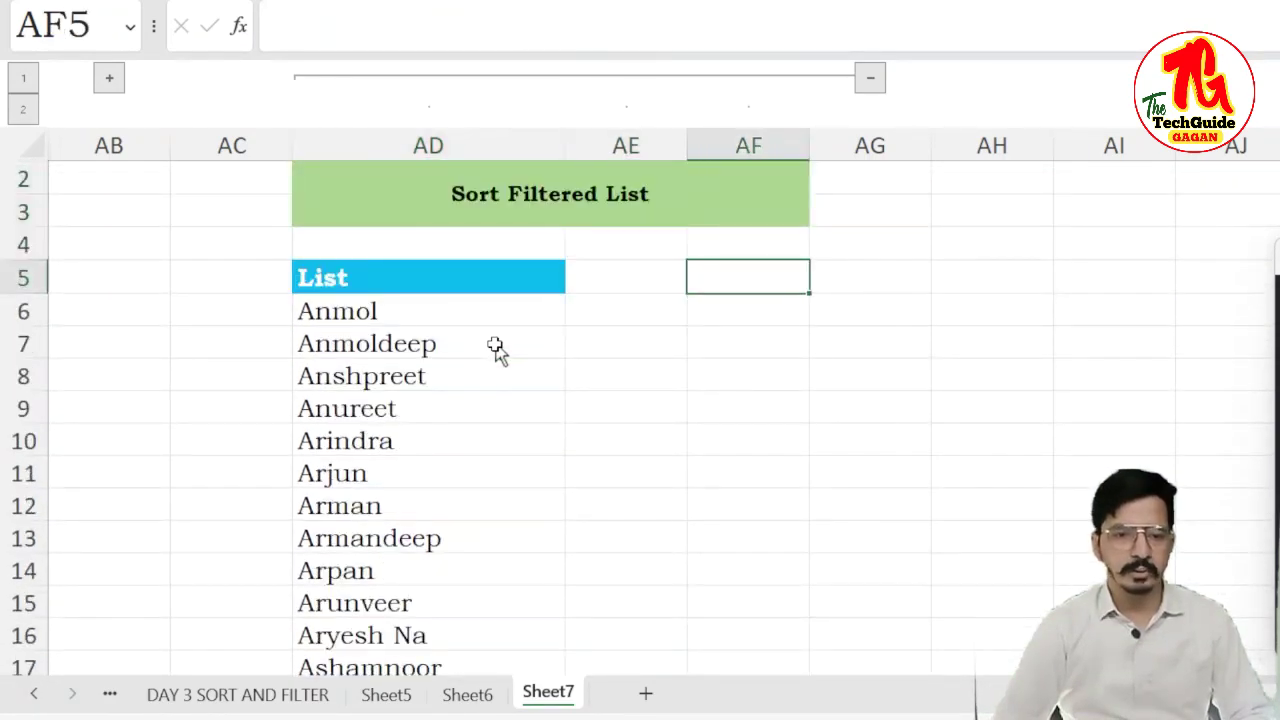
{"action": "type", "text": "=uni"}
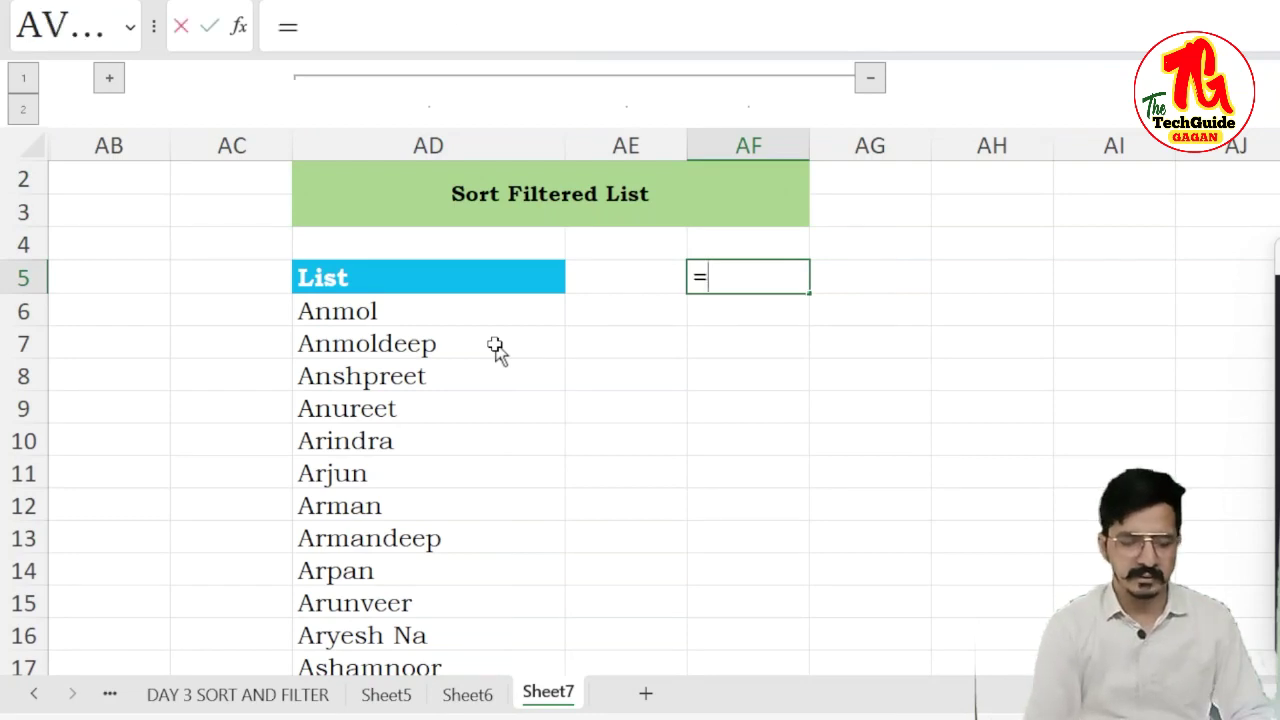
{"action": "key", "text": "Down"}
{"action": "key", "text": "Down"}
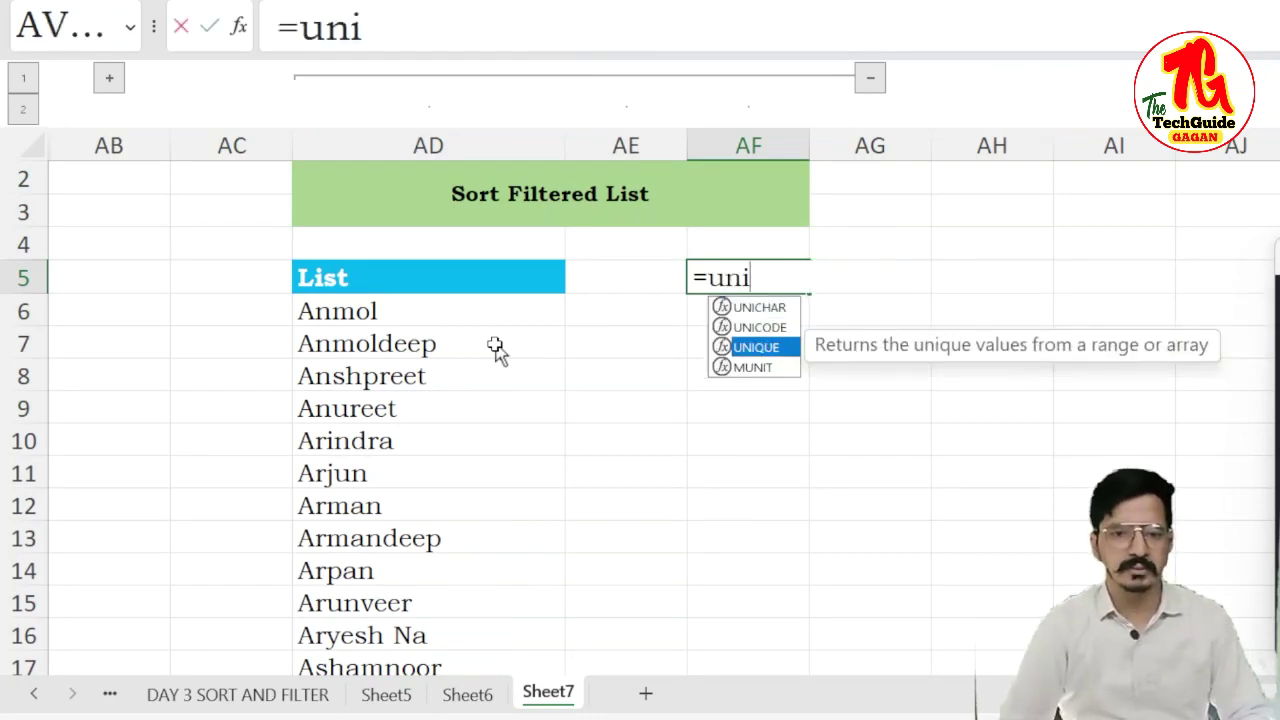
{"action": "key", "text": "Tab"}
- Use the full name list AD6:AD47 as the UNIQUE array and enter the formula in AF5
{"action": "key", "text": "Left"}
{"action": "key", "text": "Left"}
{"action": "key", "text": "Down"}
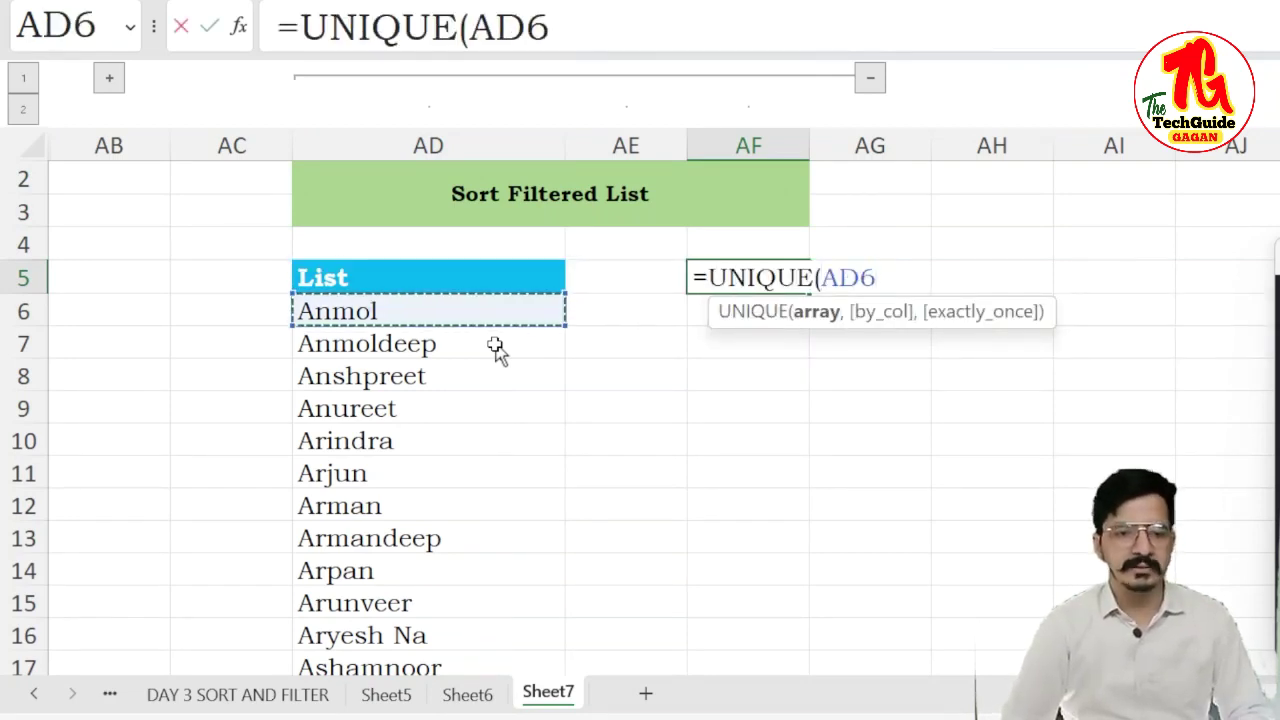
{"action": "key", "text": "ctrl+shift+Down"}
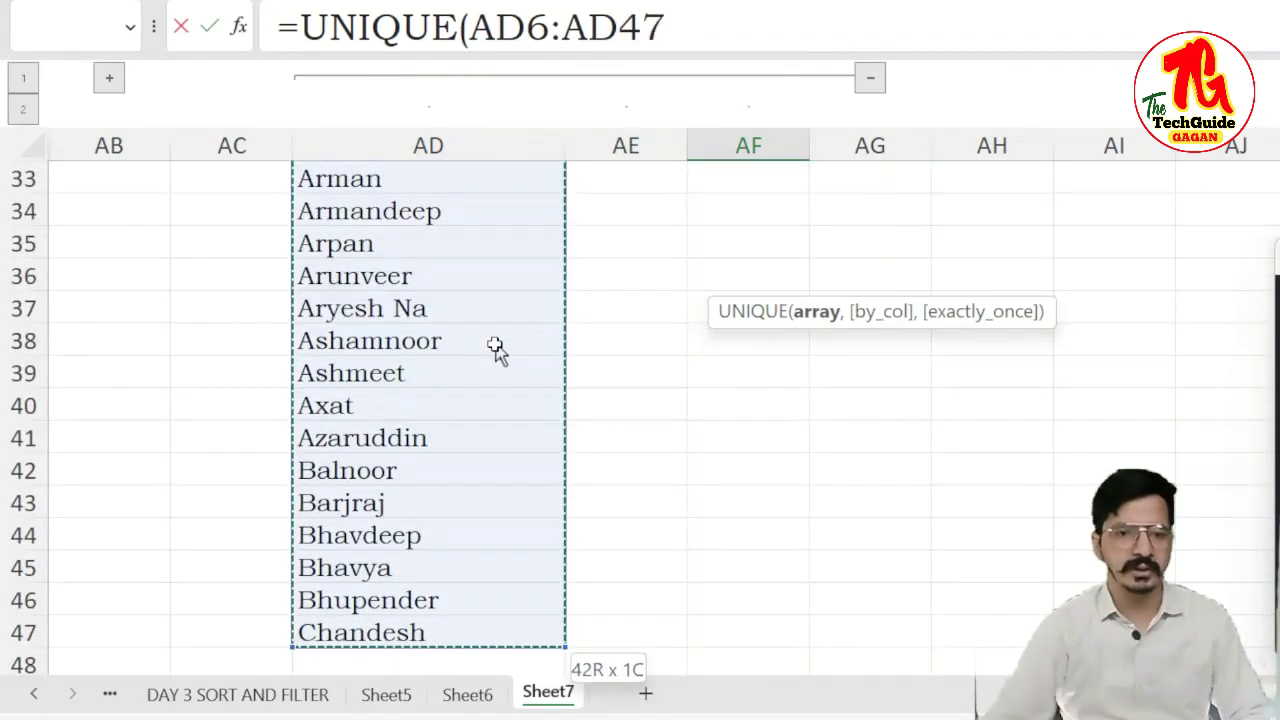
{"action": "type", "text": ")"}
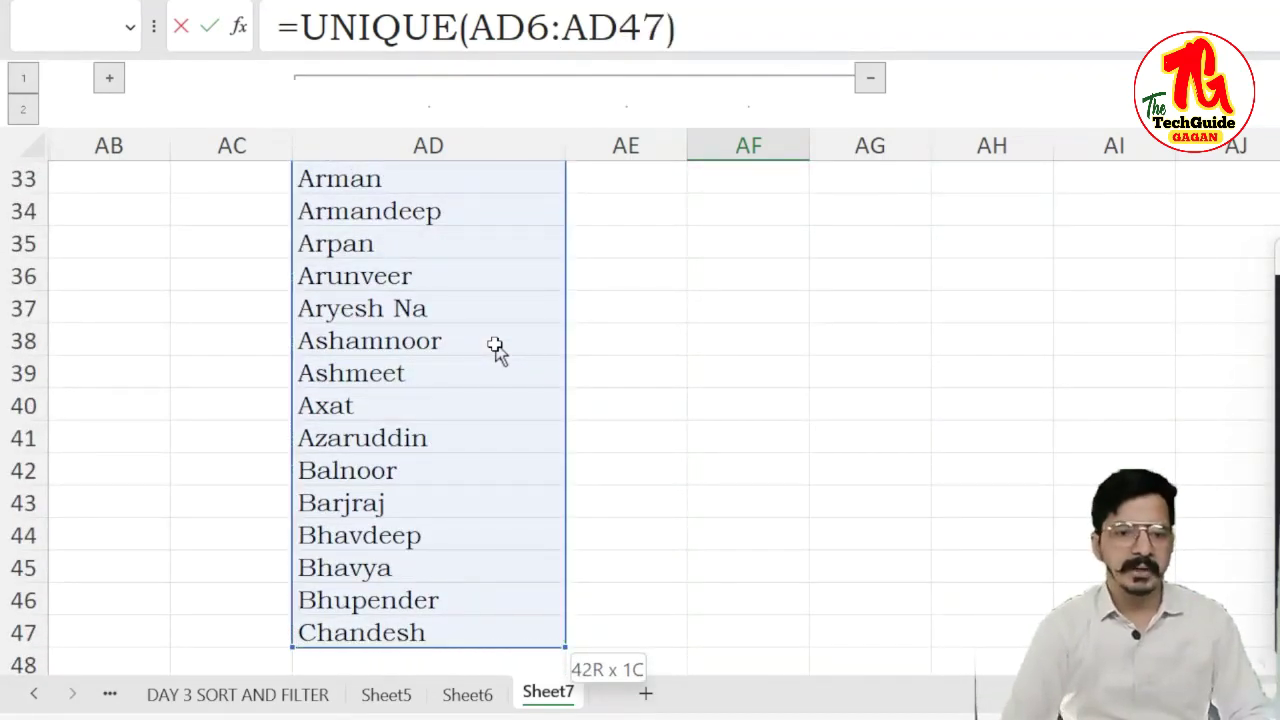
{"action": "key", "text": "Return"}
{"action": "key", "text": "Up"}
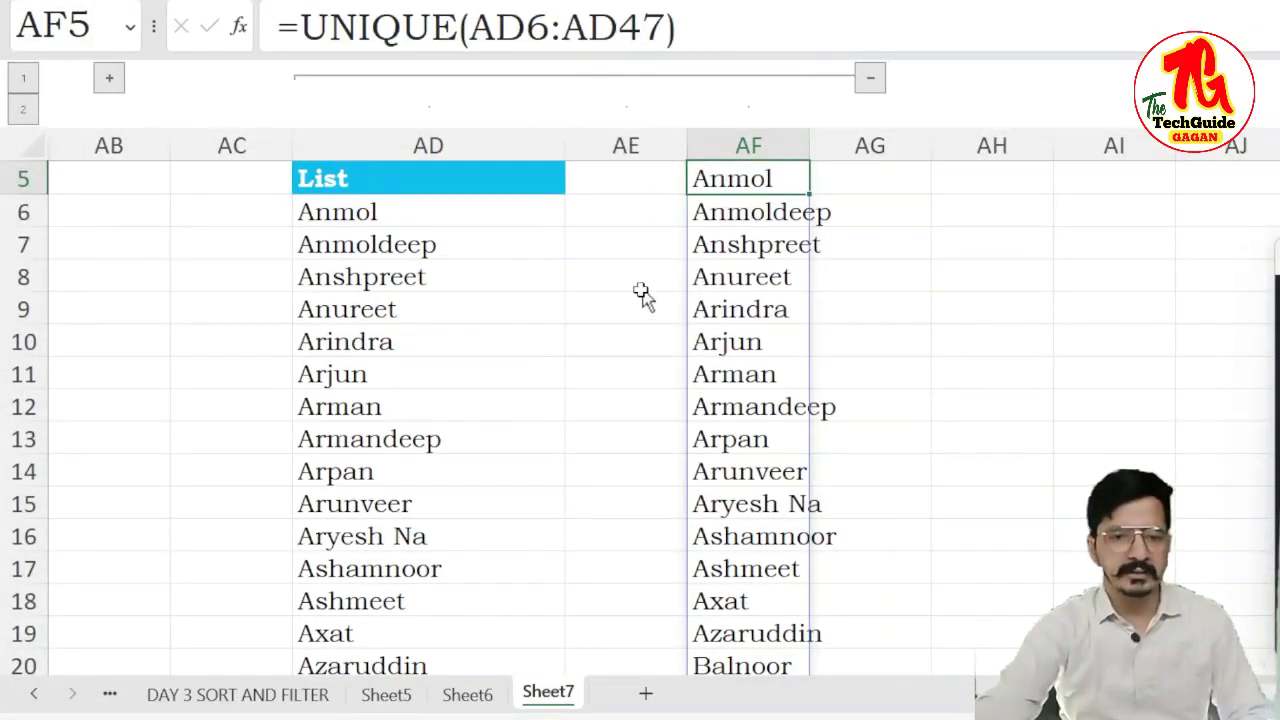
- Look down the unique names in column AF to the end of the spilled result
{"action": "left_click", "coordinate": [780, 430]}
{"action": "key", "text": "Down"}
{"action": "key", "text": "Down"}
{"action": "key", "text": "Down"}
{"action": "key", "text": "Down"}
{"action": "key", "text": "Down"}
{"action": "key", "text": "Down"}
{"action": "key", "text": "Down"}
{"action": "key", "text": "Down"}
{"action": "key", "text": "Down"}
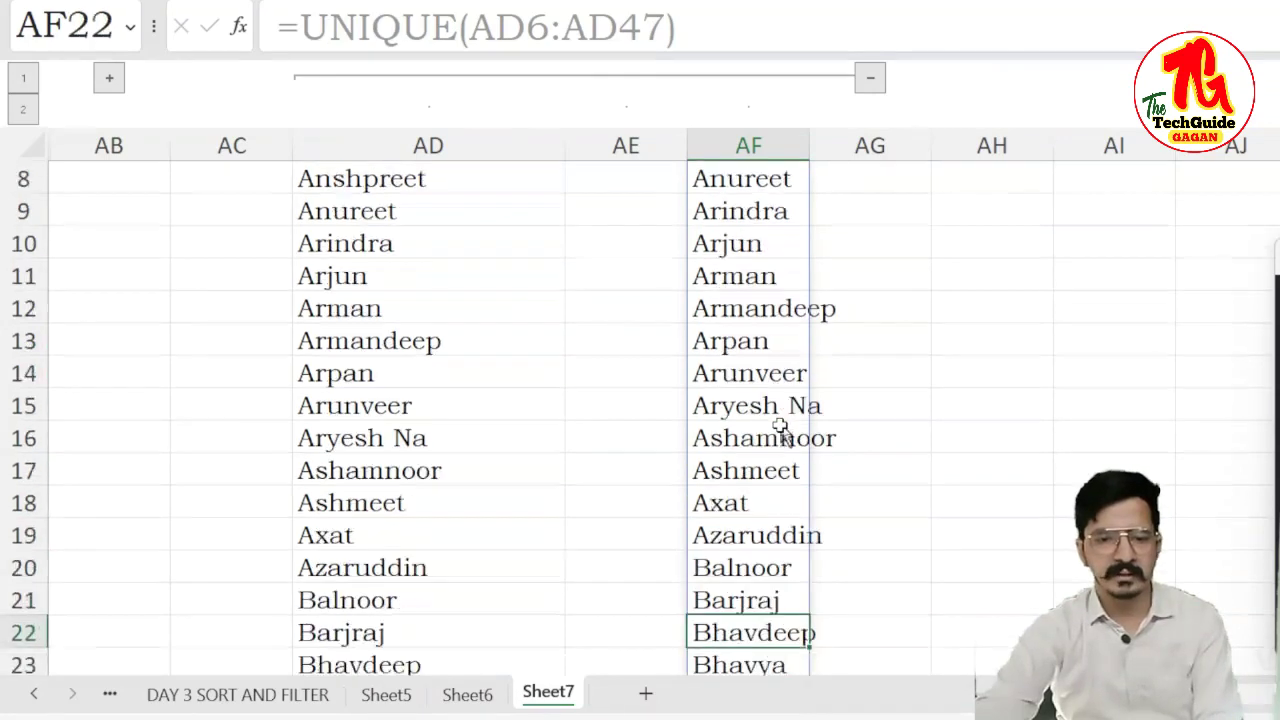
{"action": "key", "text": "Down"}
{"action": "key", "text": "Down"}
{"action": "key", "text": "Down"}
{"action": "key", "text": "Down"}
{"action": "key", "text": "Down"}
{"action": "key", "text": "Down"}
{"action": "key", "text": "Down"}
{"action": "key", "text": "Down"}
{"action": "key", "text": "Down"}
{"action": "key", "text": "Down"}
{"action": "key", "text": "Down"}
- Examine the repeated names from AD27 downward in the source list and compare them with the unique list in column AF
{"action": "left_click", "coordinate": [422, 440]}
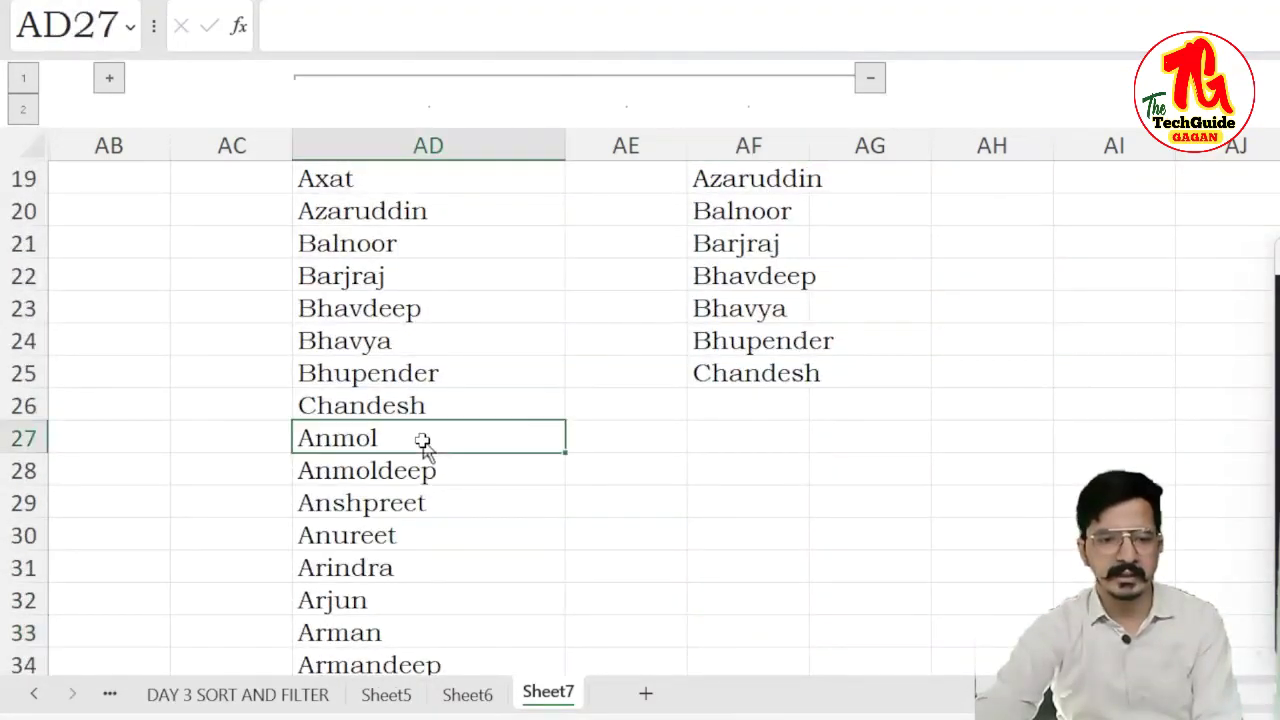
{"action": "left_click_drag", "start_coordinate": [422, 440], "coordinate": [440, 600]}
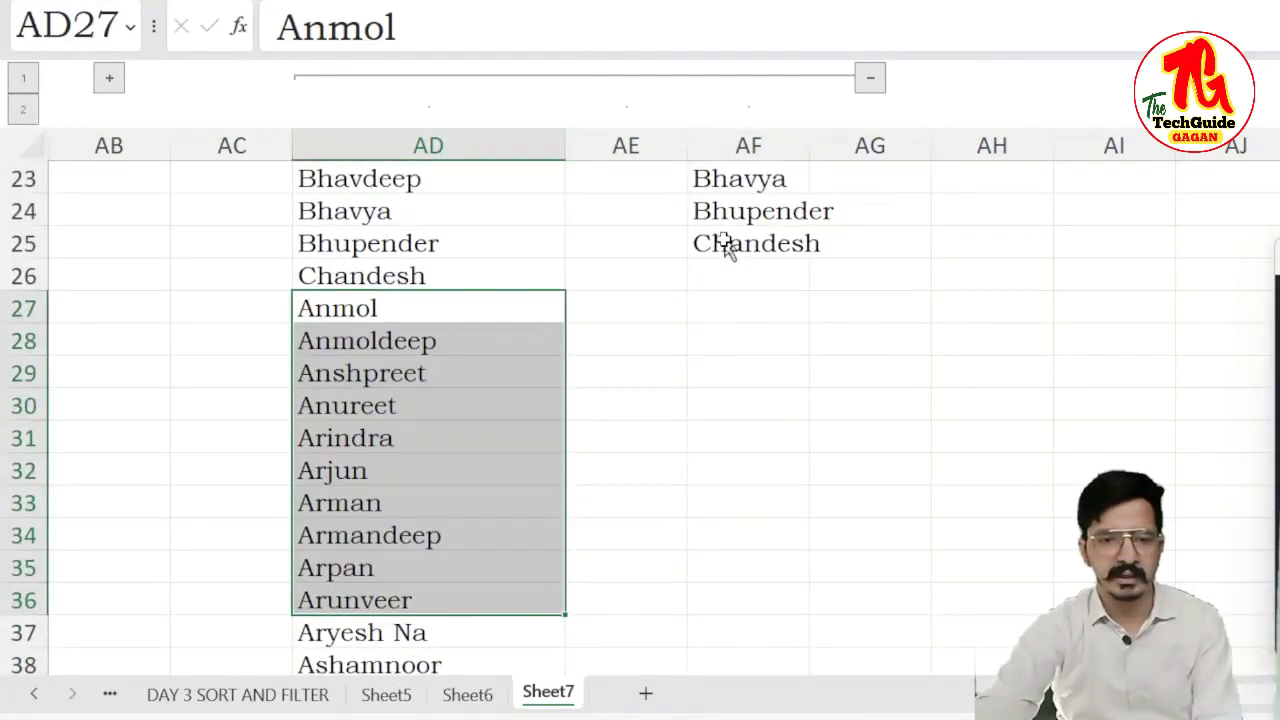
{"action": "left_click", "coordinate": [726, 248]}
{"action": "key", "text": "Up"}
{"action": "key", "text": "Up"}
{"action": "key", "text": "Up"}
{"action": "key", "text": "Up"}
{"action": "key", "text": "Up"}
{"action": "key", "text": "Up"}
{"action": "key", "text": "Up"}
{"action": "key", "text": "Up"}
{"action": "key", "text": "Up"}
{"action": "key", "text": "Up"}
{"action": "key", "text": "Up"}
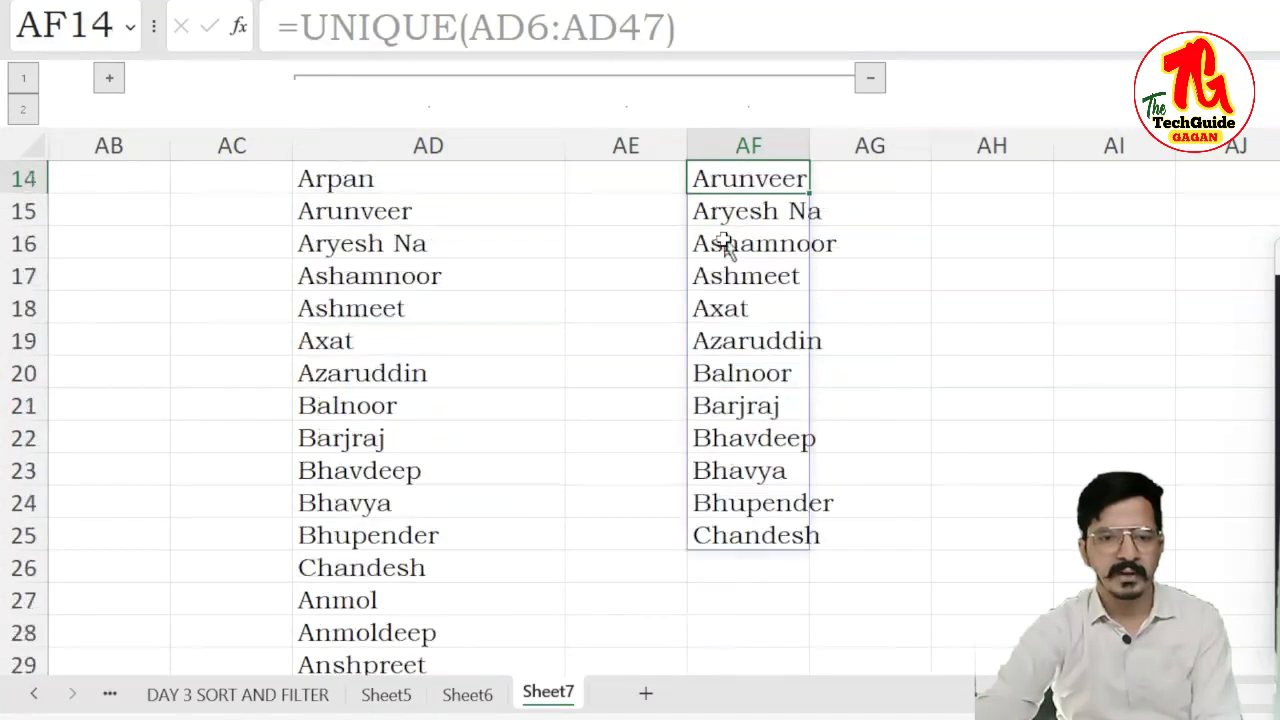
- Wrap the UNIQUE formula in cell AF5 in a SORT function, keeping UNIQUE(AD6:AD47) as its array
{"action": "key", "text": "ctrl+Home"}
{"action": "left_click", "coordinate": [737, 314]}
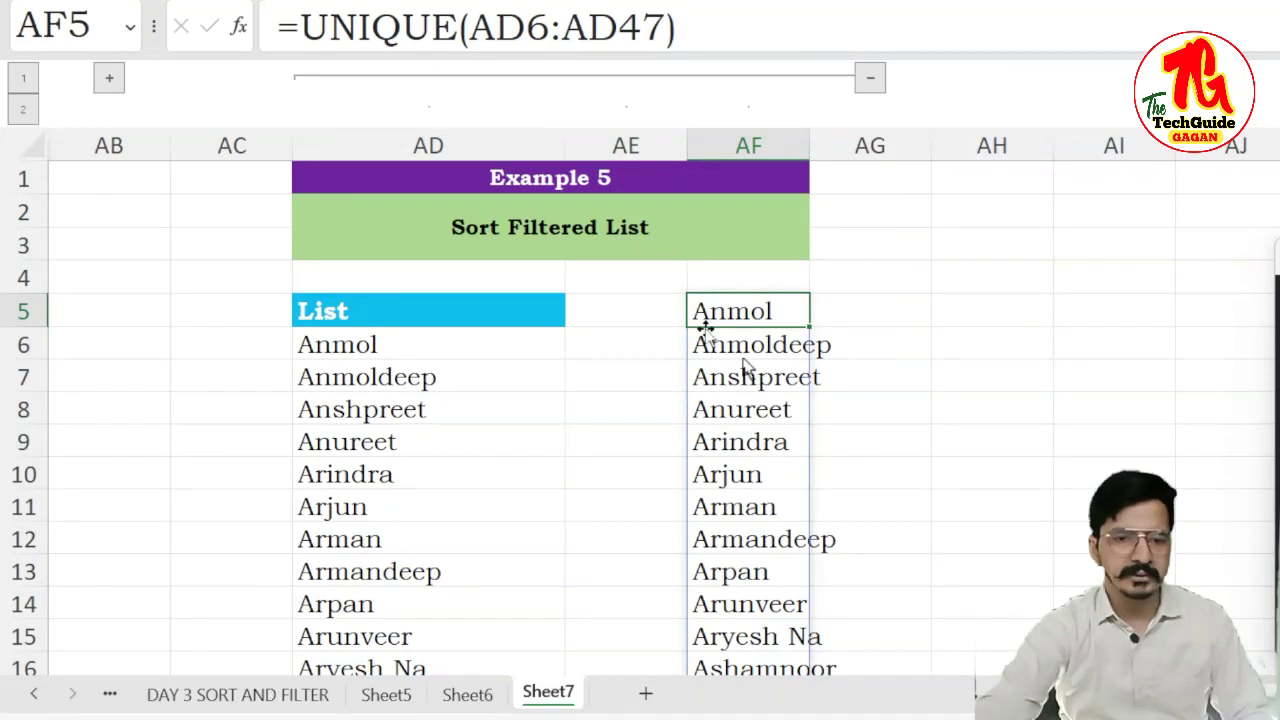
{"action": "left_click", "coordinate": [305, 30]}
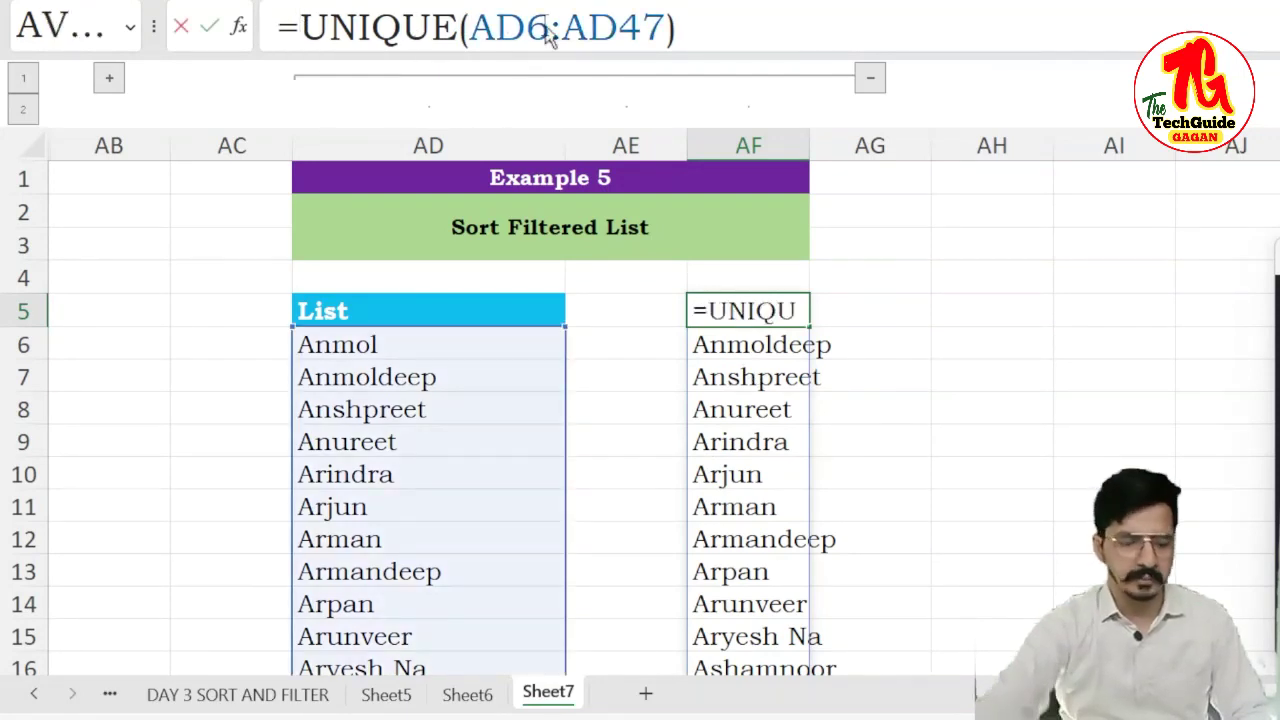
{"action": "type", "text": "sort"}
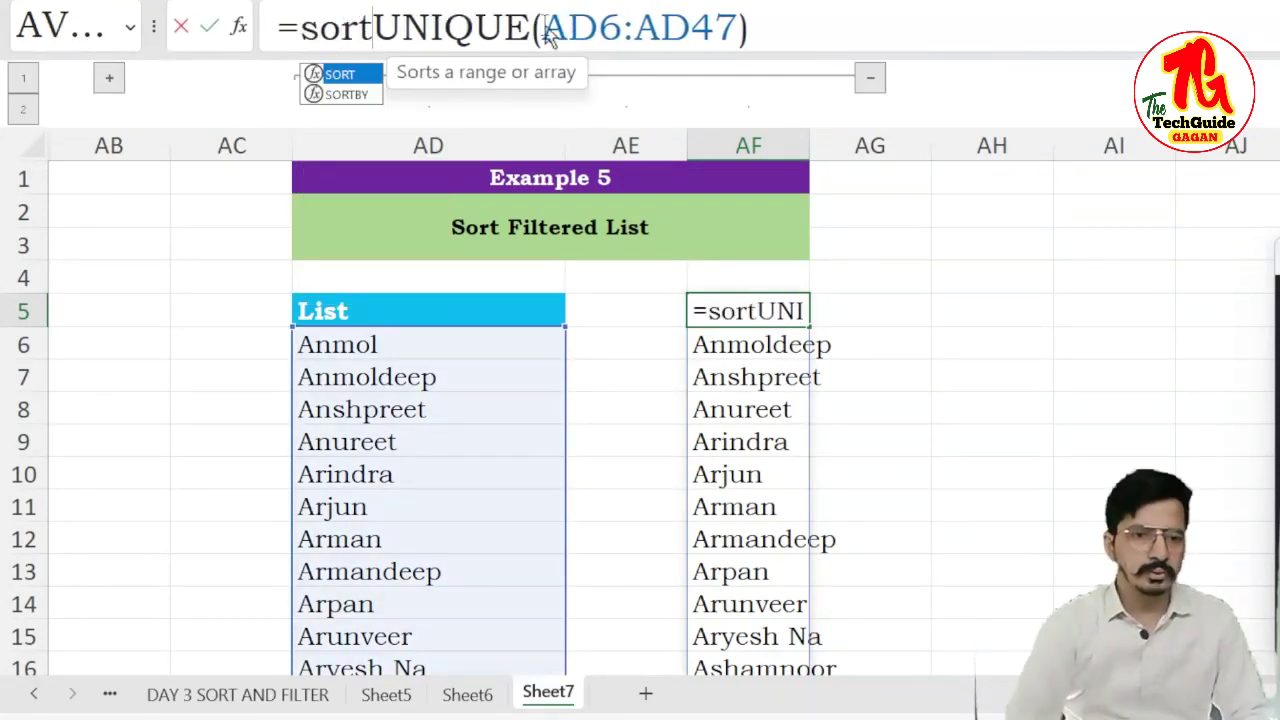
{"action": "key", "text": "Tab"}
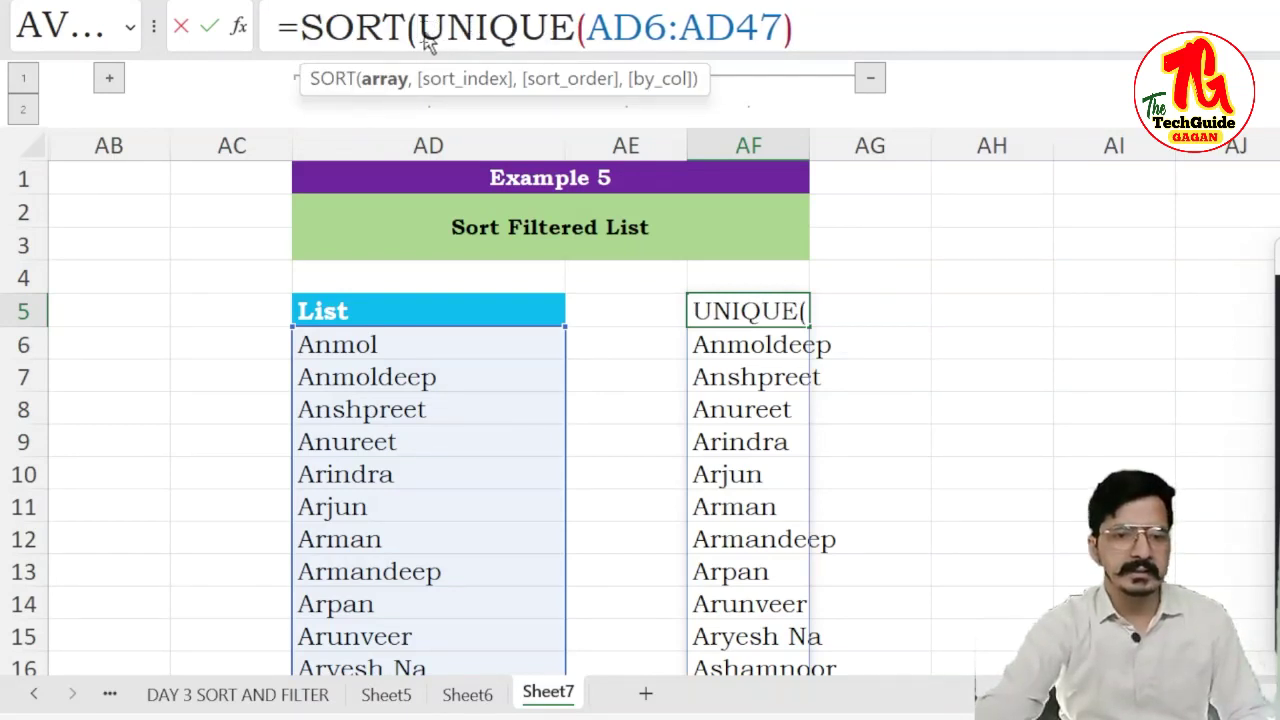
{"action": "left_click_drag", "start_coordinate": [426, 42], "coordinate": [805, 8]}
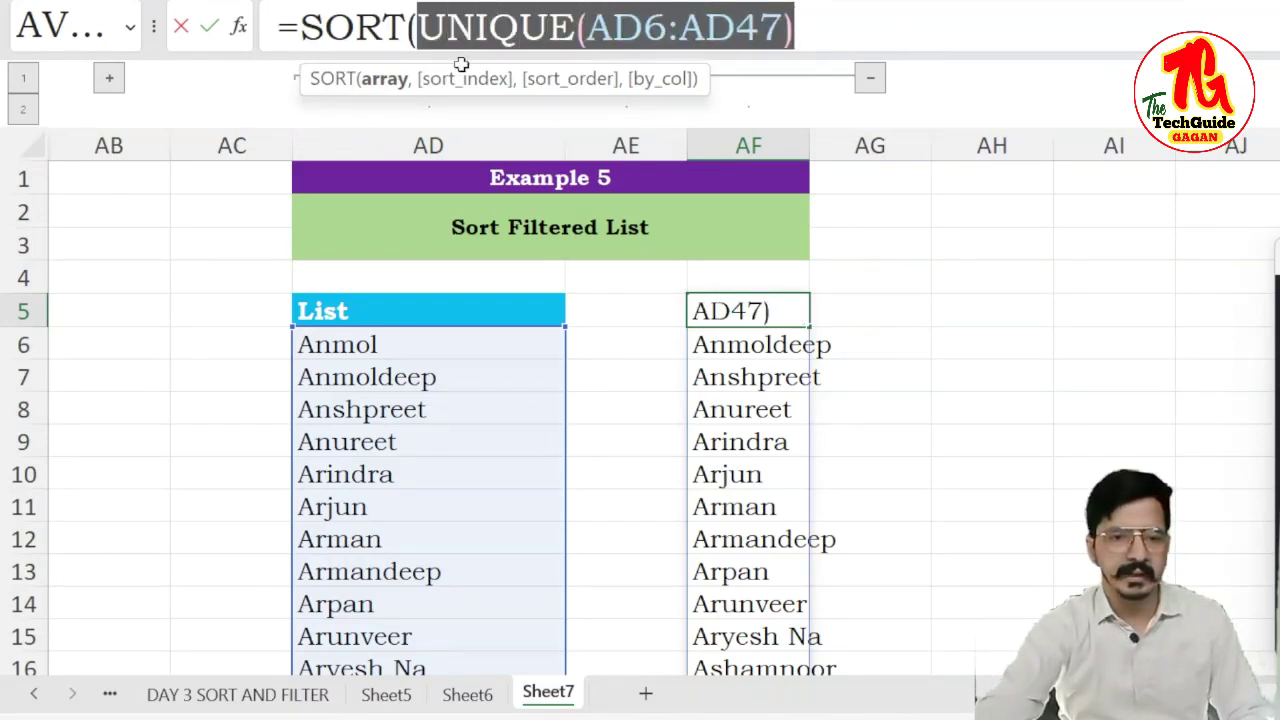
{"action": "left_click", "coordinate": [903, 20]}
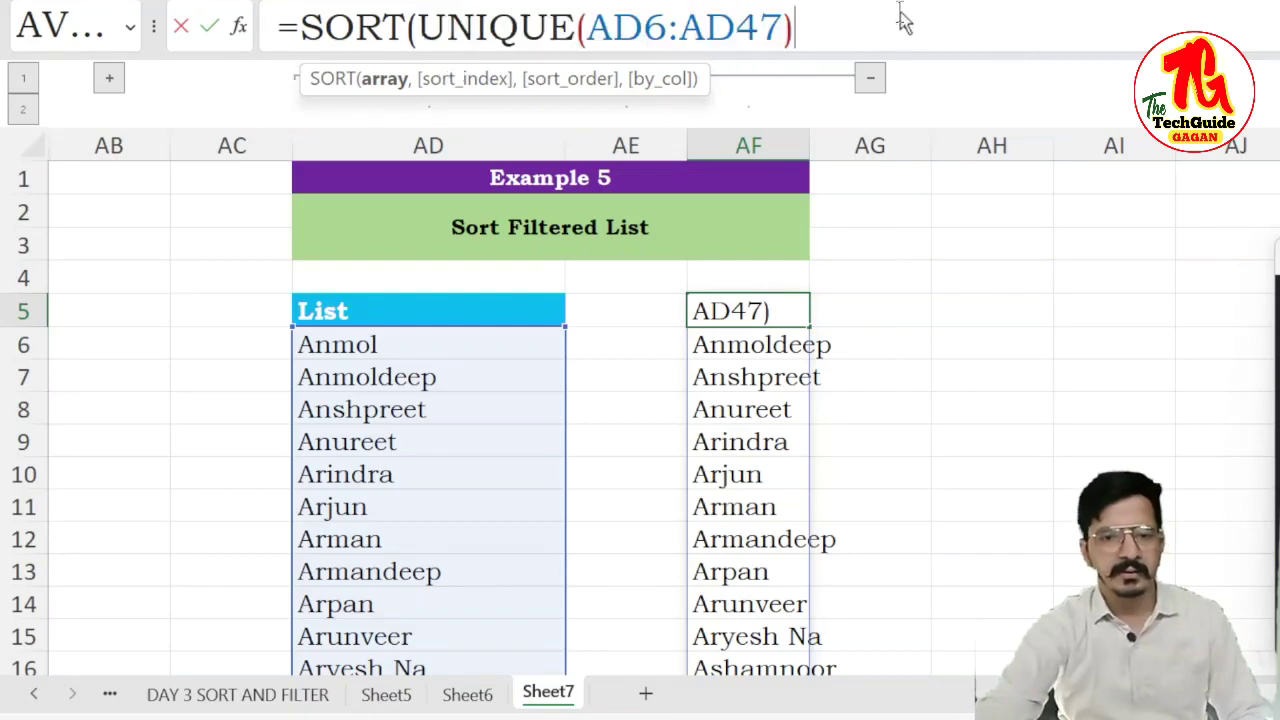
- Leave the sort index empty, set the sort order to -1 for descending, and enter the completed SORT formula in AF5
{"action": "type", "text": ","}
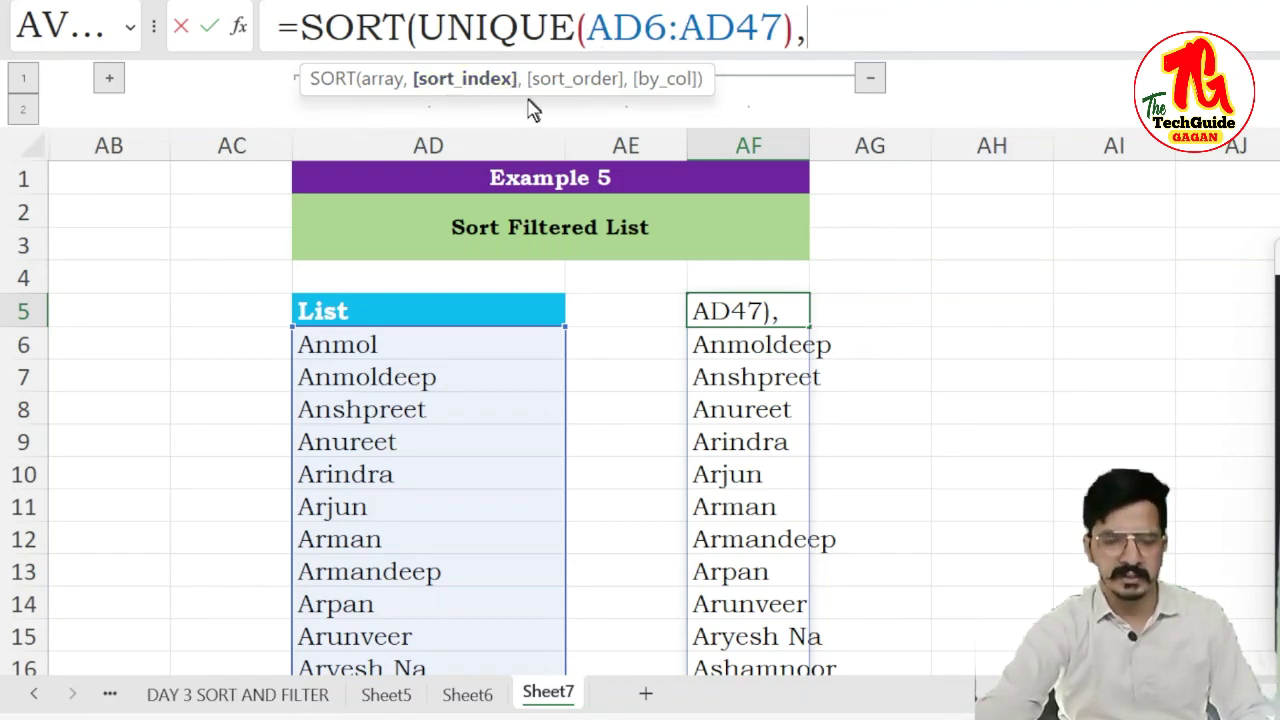
{"action": "type", "text": ","}
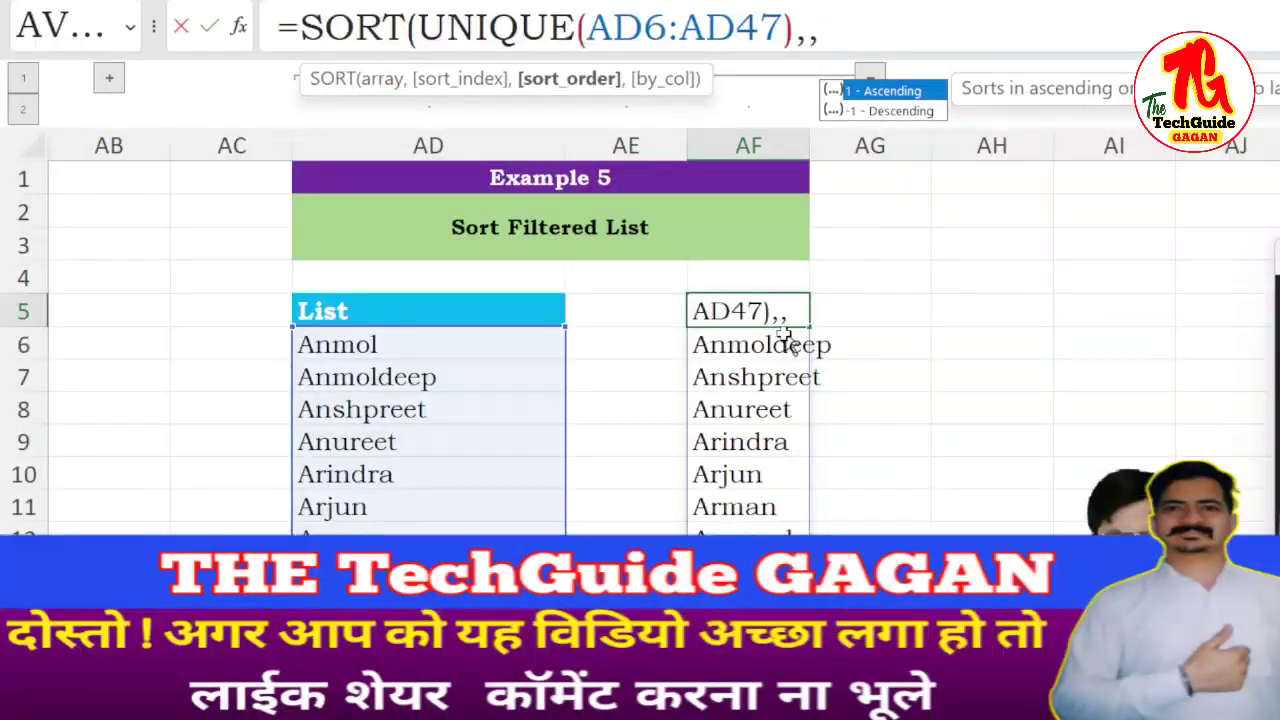
{"action": "type", "text": "-1"}
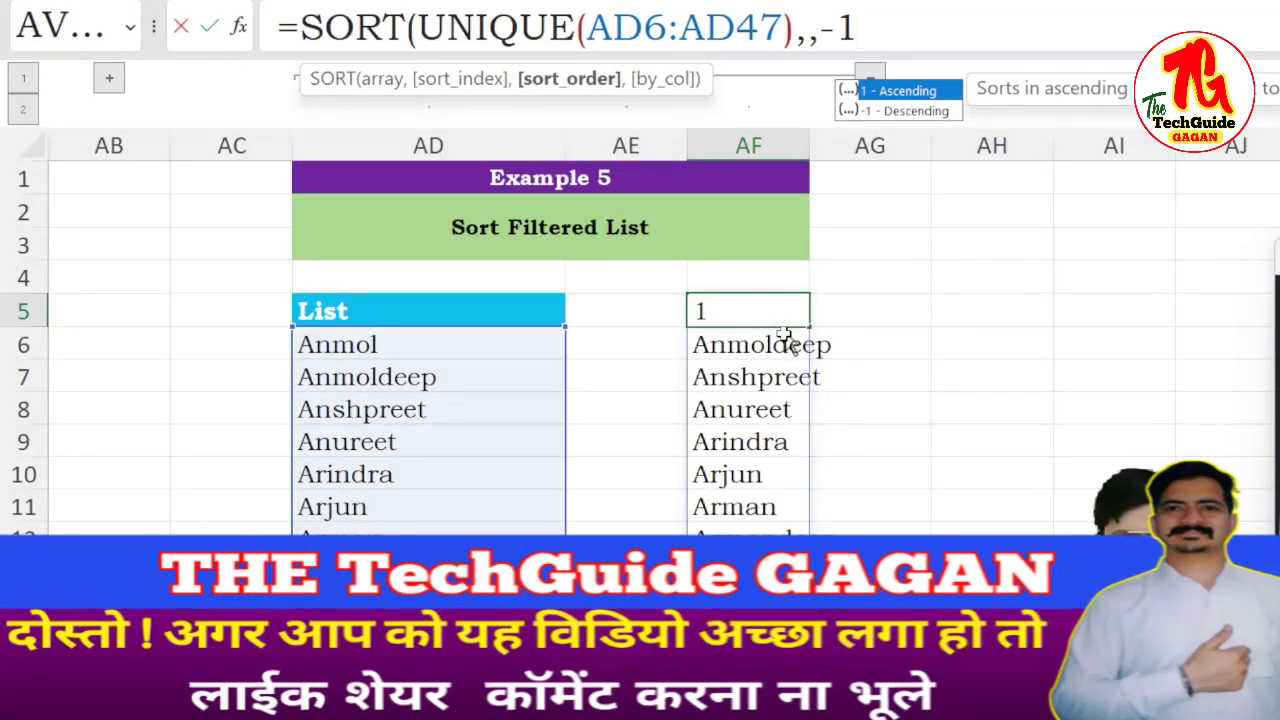
{"action": "type", "text": ")"}
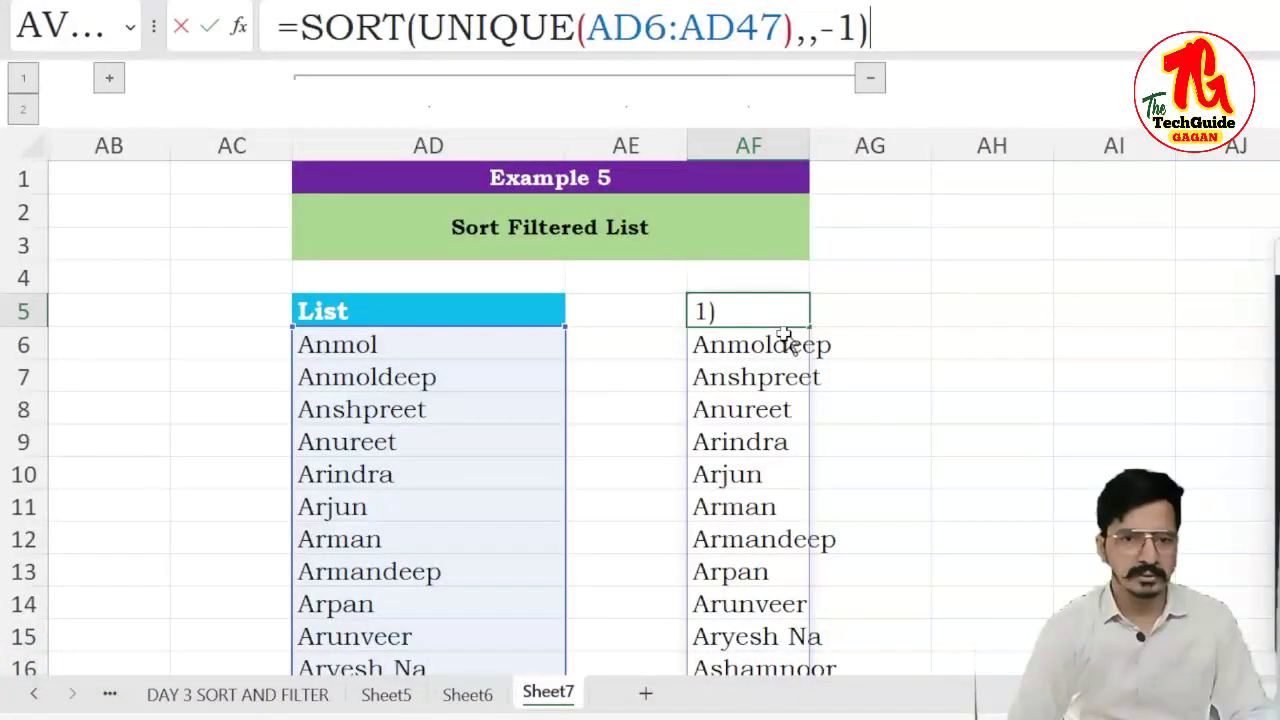
{"action": "key", "text": "Return"}
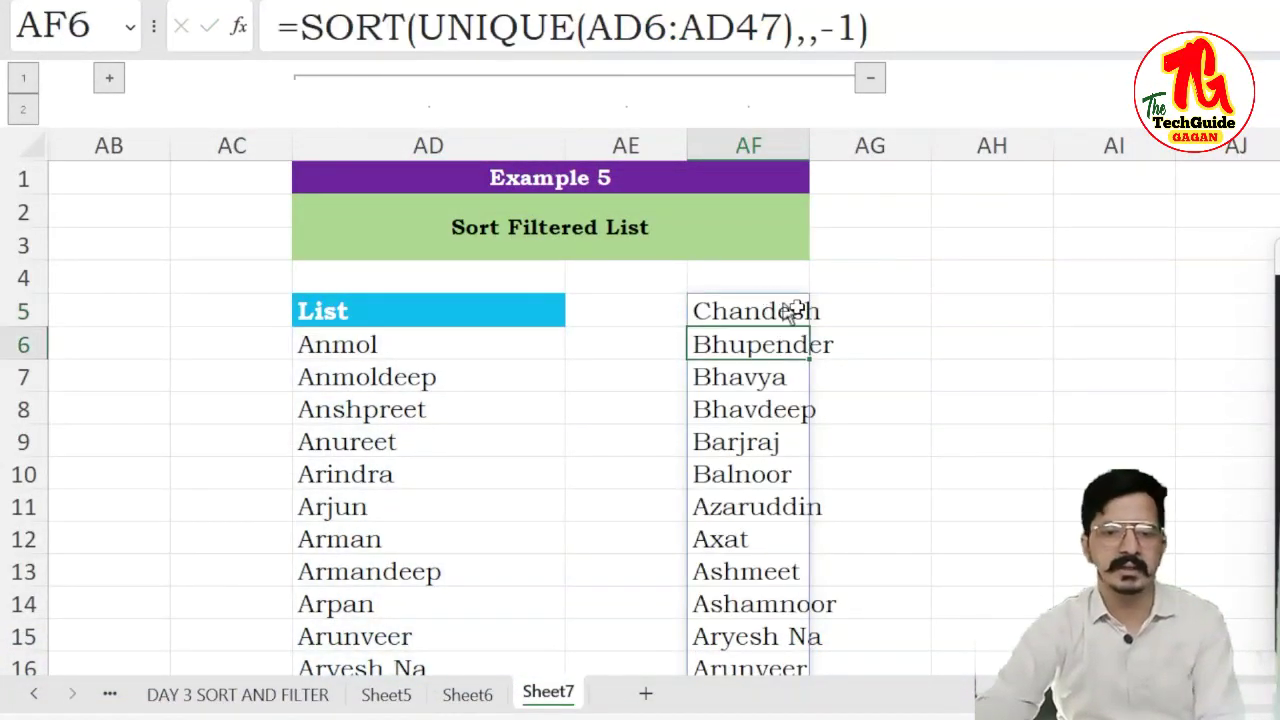
- Look through the sorted unique names in column AF to the end of the spilled result and return to the Example 5 heading
{"action": "key", "text": "Down"}
{"action": "key", "text": "Down"}
{"action": "key", "text": "Down"}
{"action": "key", "text": "Down"}
{"action": "key", "text": "Down"}
{"action": "key", "text": "Down"}
{"action": "key", "text": "Down"}
{"action": "key", "text": "Down"}
{"action": "key", "text": "Down"}
{"action": "key", "text": "Down"}
{"action": "key", "text": "Down"}
{"action": "key", "text": "Down"}
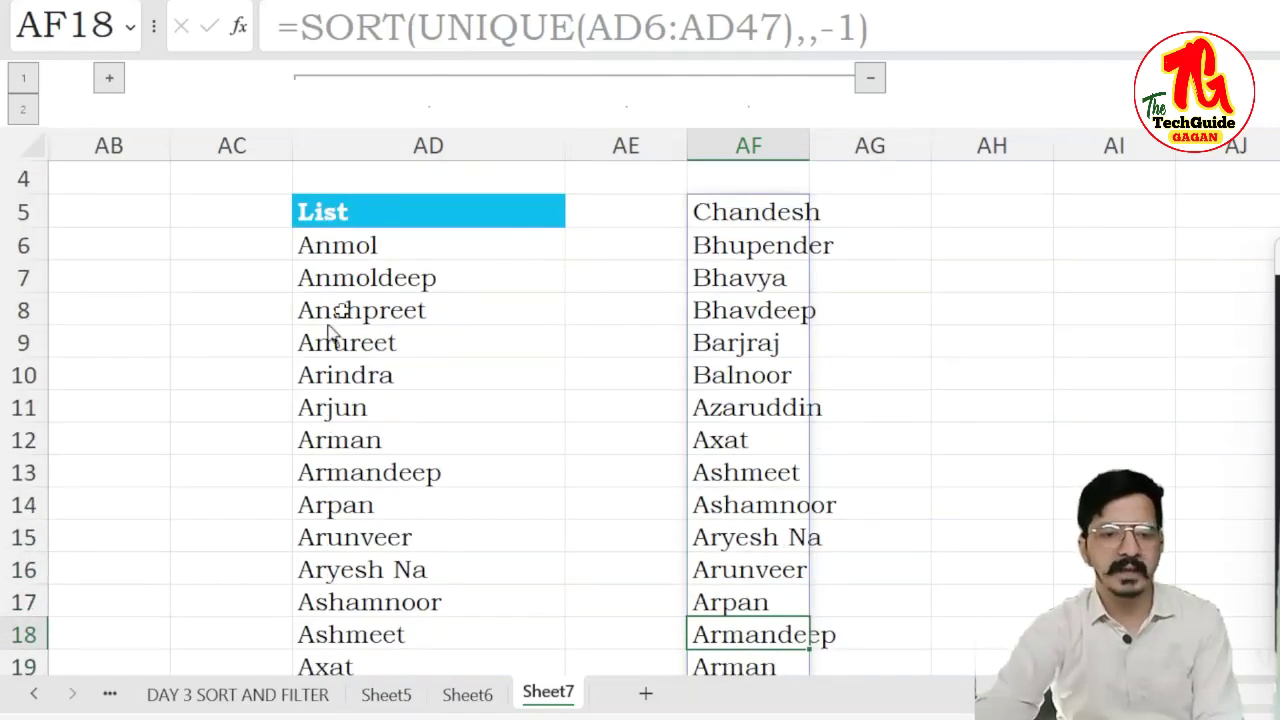
{"action": "key", "text": "Down"}
{"action": "key", "text": "Down"}
{"action": "key", "text": "Down"}
{"action": "key", "text": "Down"}
{"action": "key", "text": "Down"}
{"action": "key", "text": "Down"}
{"action": "key", "text": "Down"}
{"action": "key", "text": "Down"}
{"action": "key", "text": "Down"}
{"action": "key", "text": "Down"}
{"action": "key", "text": "Down"}
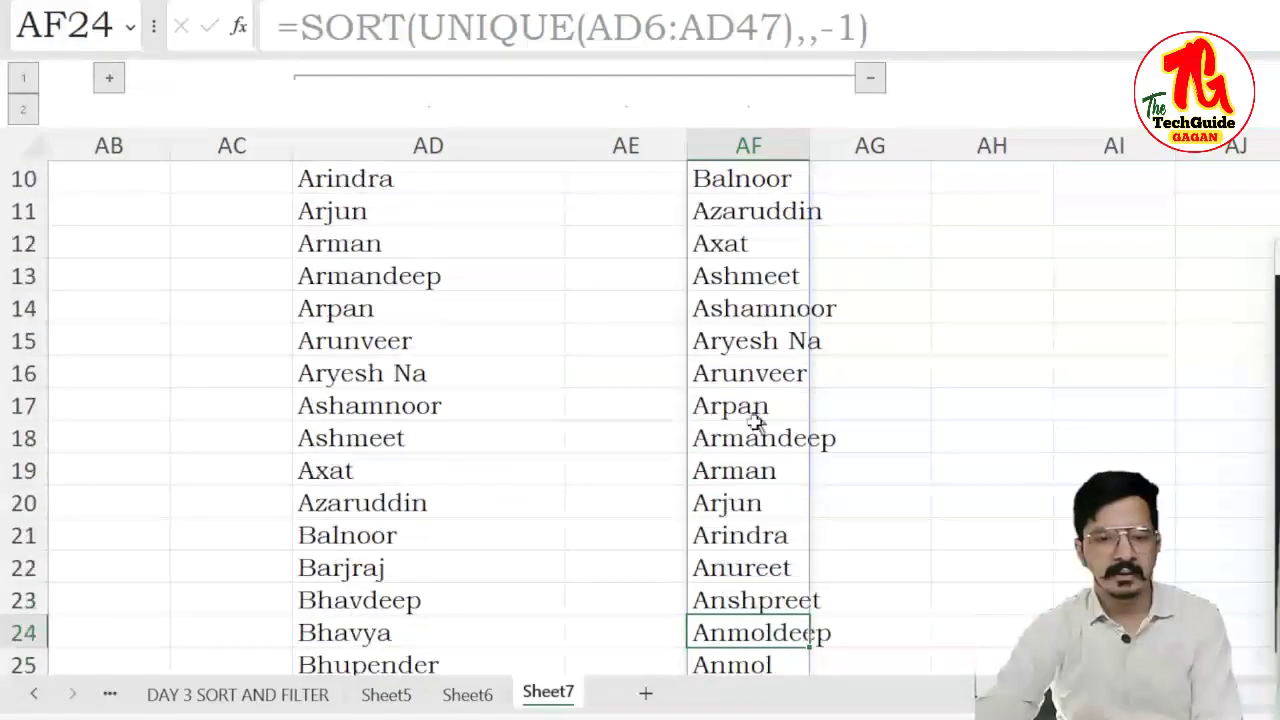
{"action": "key", "text": "Up"}
{"action": "key", "text": "Up"}
{"action": "key", "text": "Up"}
{"action": "key", "text": "Up"}
{"action": "key", "text": "Up"}
{"action": "key", "text": "Up"}
{"action": "key", "text": "Up"}
{"action": "key", "text": "Up"}
{"action": "key", "text": "Up"}
{"action": "key", "text": "Up"}
{"action": "key", "text": "Up"}
{"action": "key", "text": "Up"}
{"action": "key", "text": "Up"}
{"action": "key", "text": "Up"}
{"action": "key", "text": "Up"}
{"action": "key", "text": "Up"}
{"action": "key", "text": "Up"}
{"action": "key", "text": "Up"}
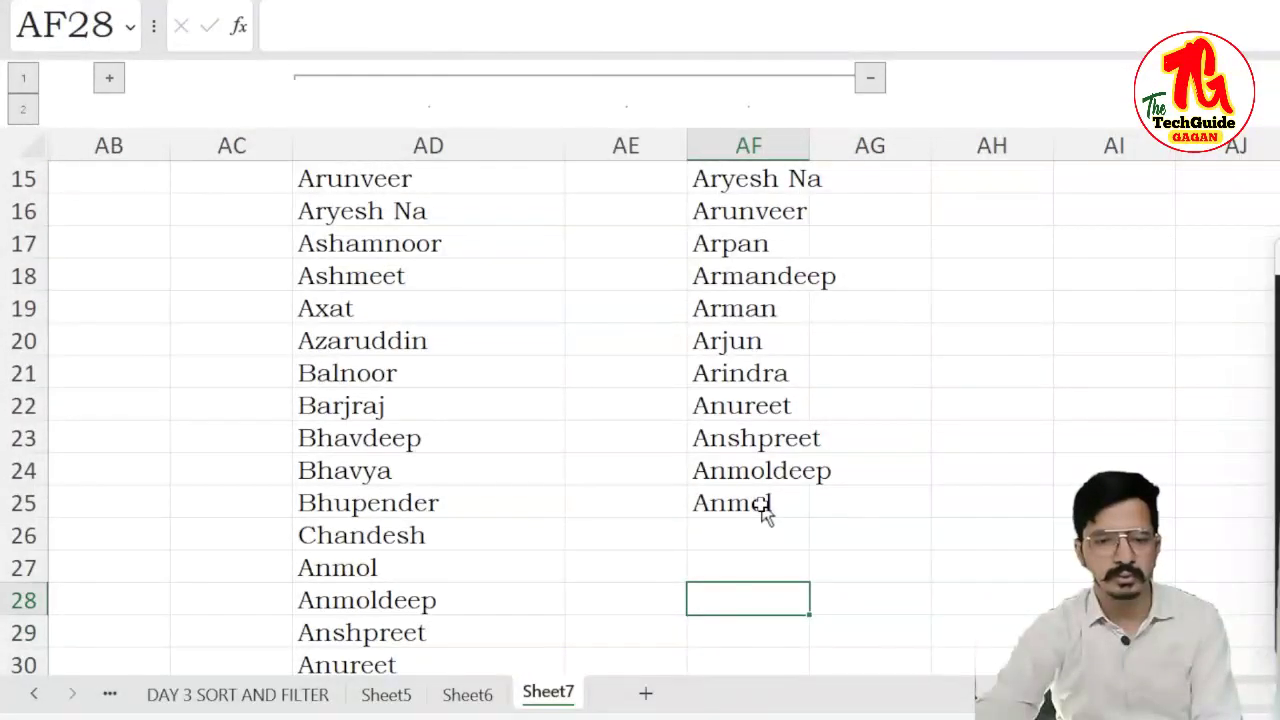
{"action": "key", "text": "Up"}
{"action": "key", "text": "Up"}
{"action": "key", "text": "Up"}
{"action": "key", "text": "Up"}
{"action": "key", "text": "Up"}
{"action": "key", "text": "Up"}
{"action": "key", "text": "Up"}
{"action": "key", "text": "Up"}
{"action": "key", "text": "Up"}
{"action": "key", "text": "Up"}
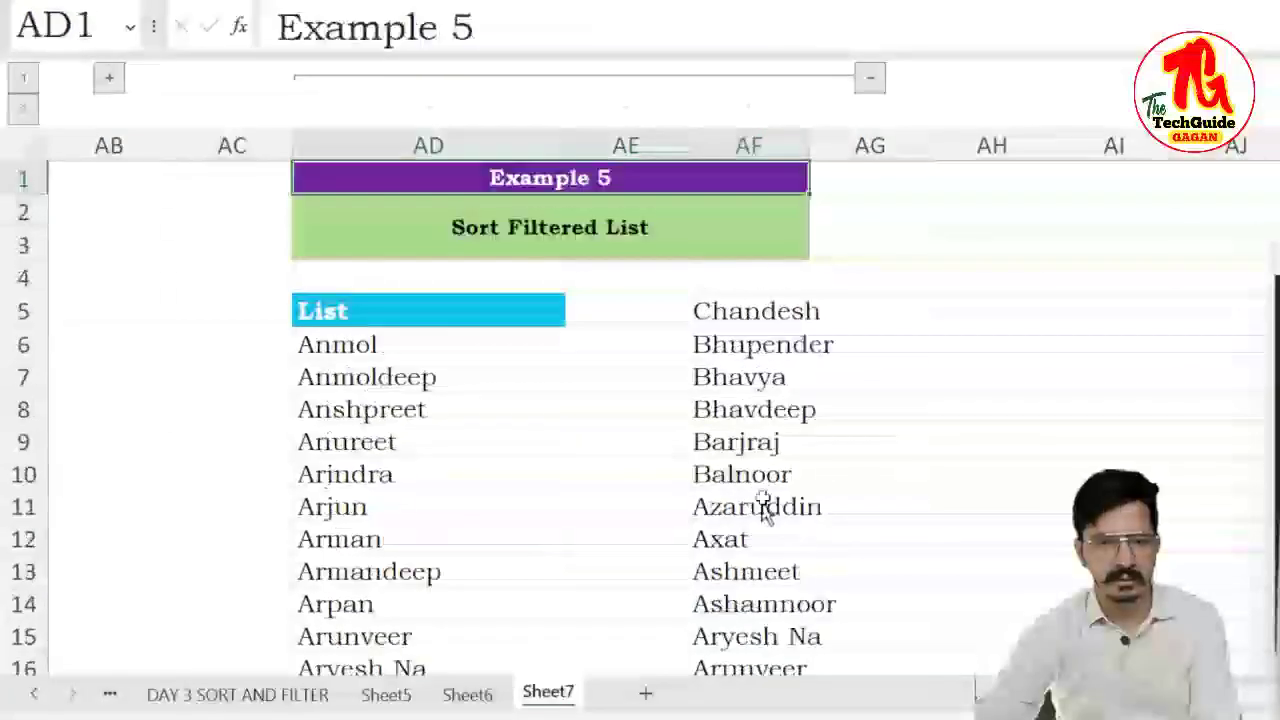